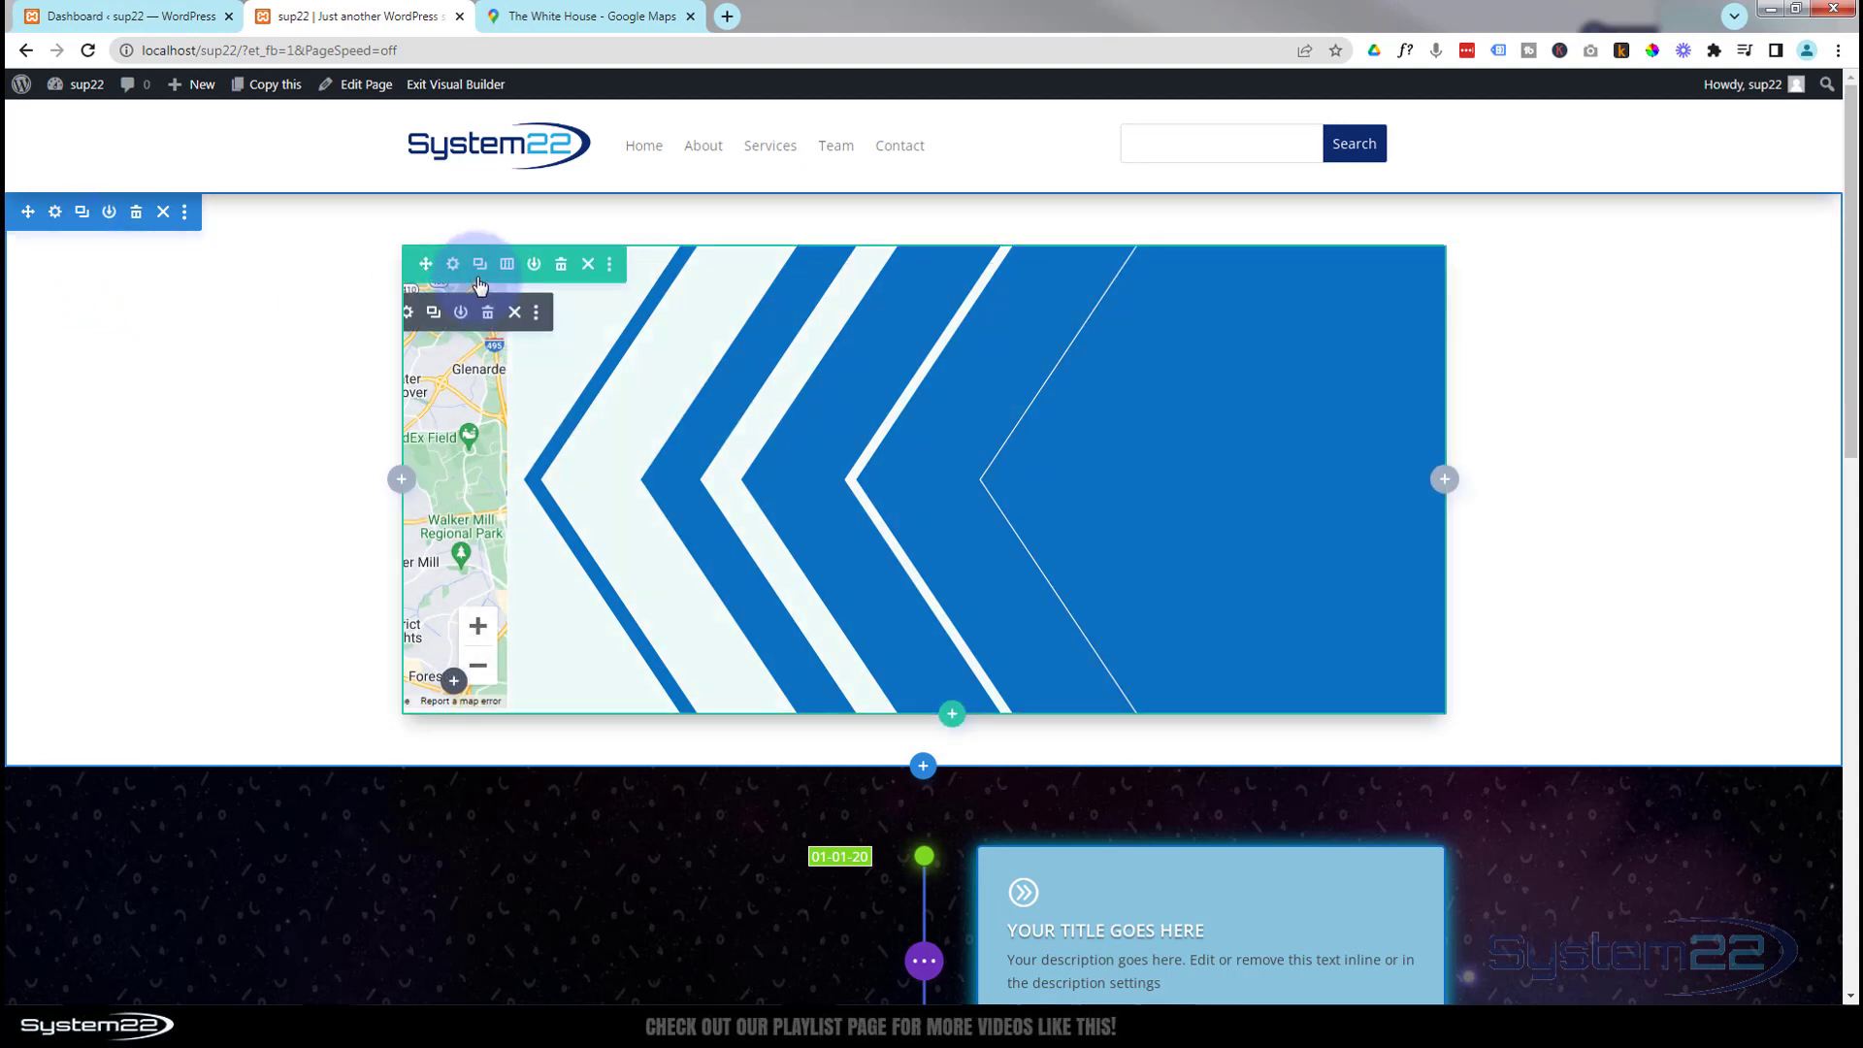
Step: Delete the existing map row and insert a new single-column row in the emptied section
{"action": "left_click", "coordinate": [561, 268]}
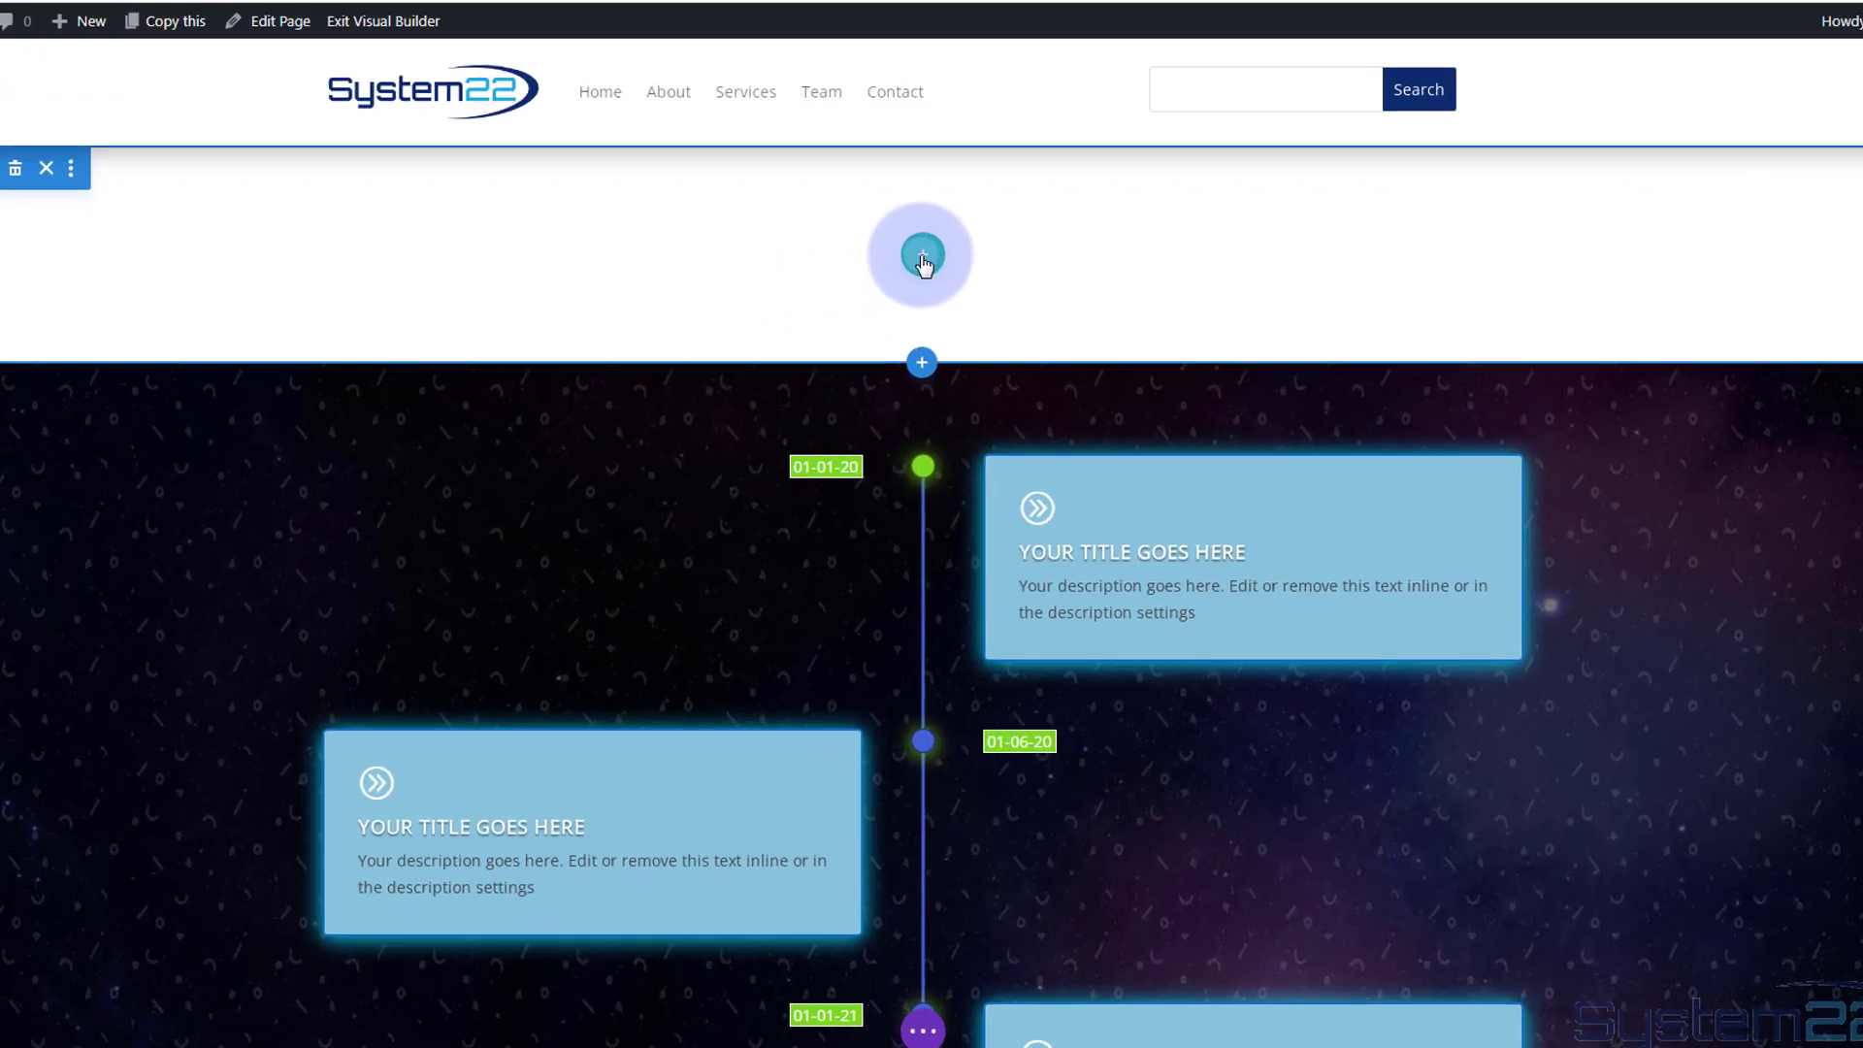
{"action": "left_click", "coordinate": [923, 289]}
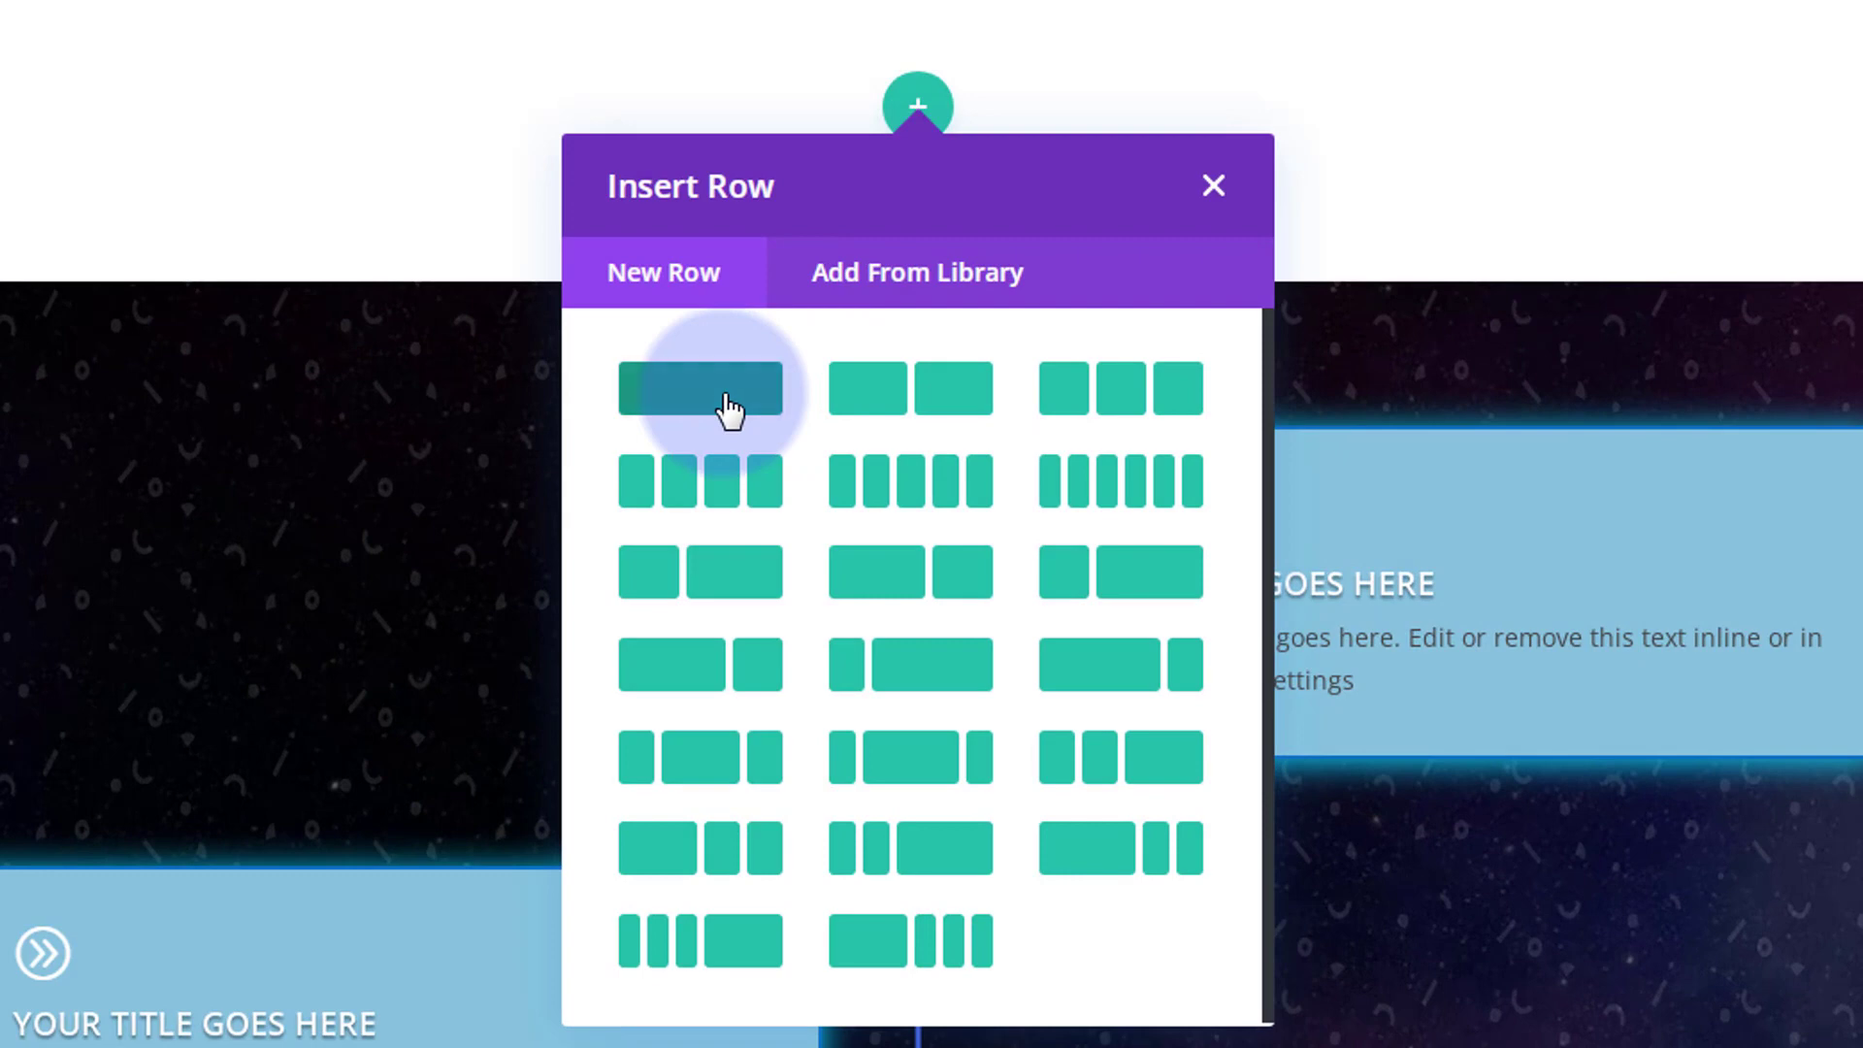
{"action": "left_click", "coordinate": [726, 400]}
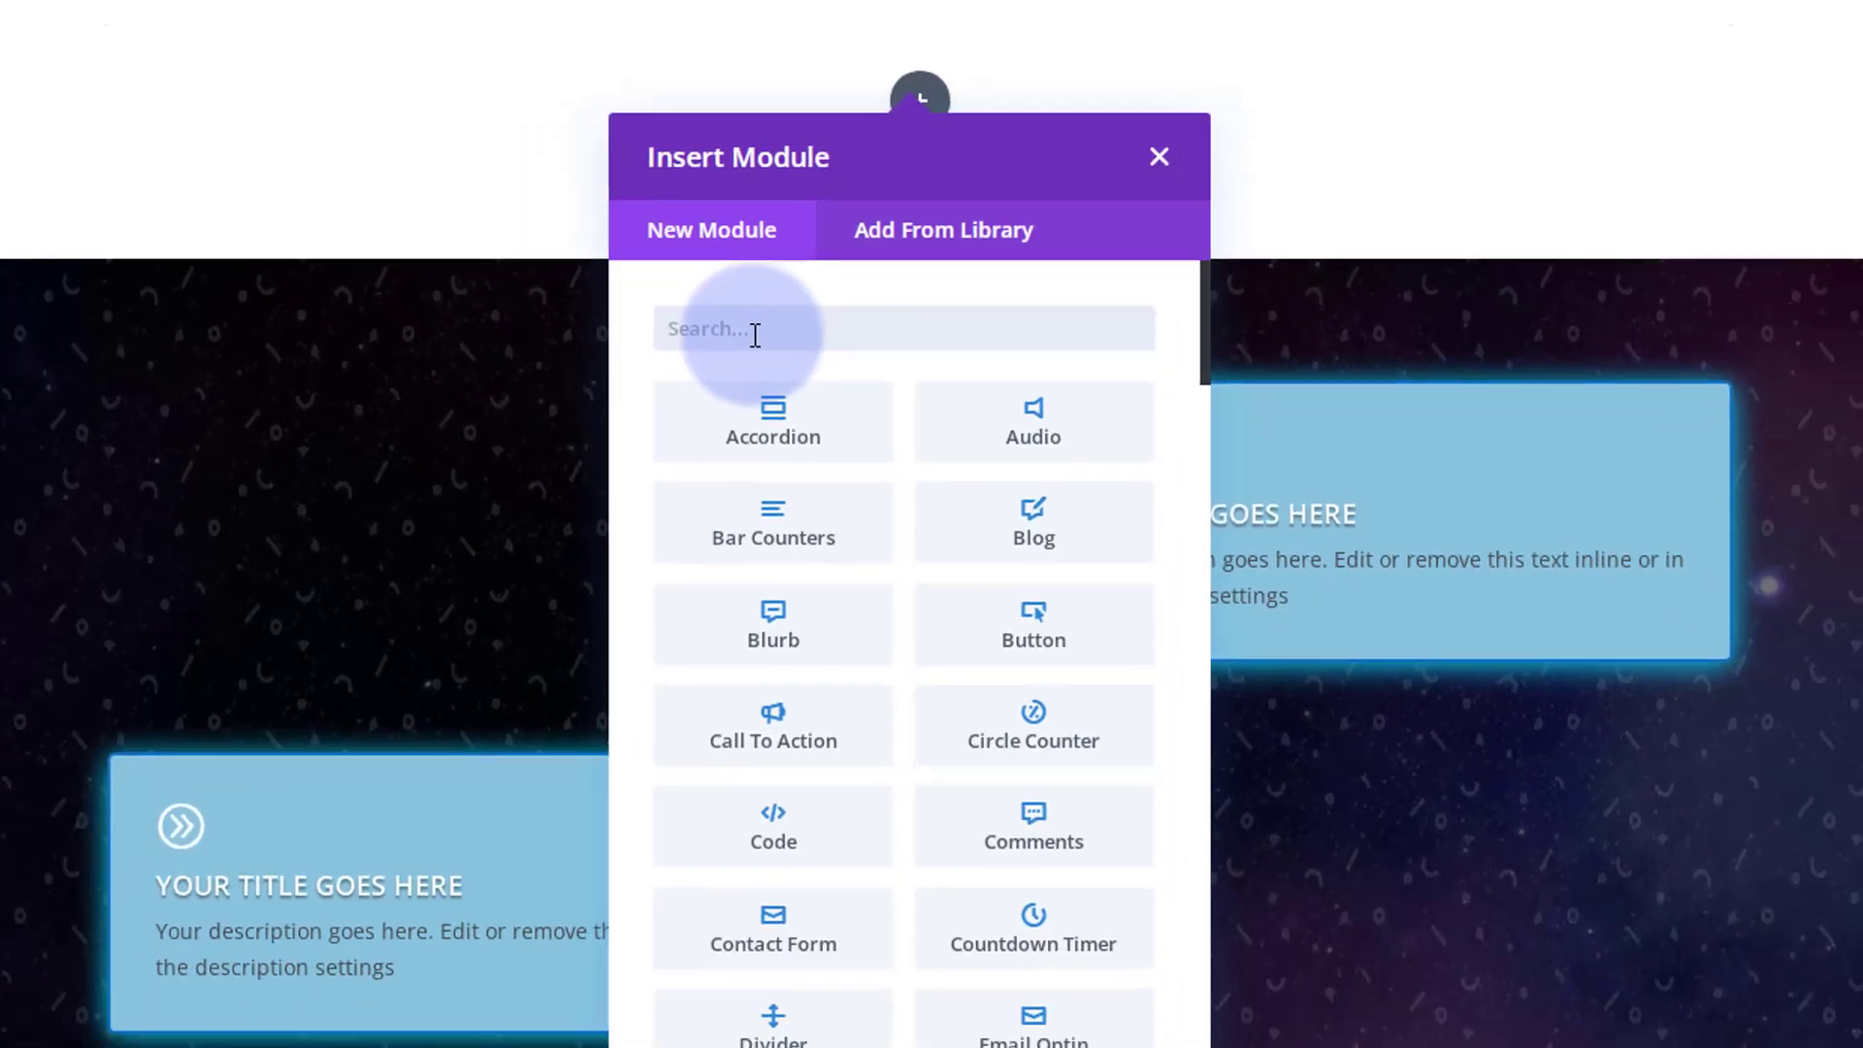
Step: Insert a Code module into the new row and activate its empty code field
{"action": "scroll", "coordinate": [900, 678], "scroll_direction": "down", "scroll_amount": 5}
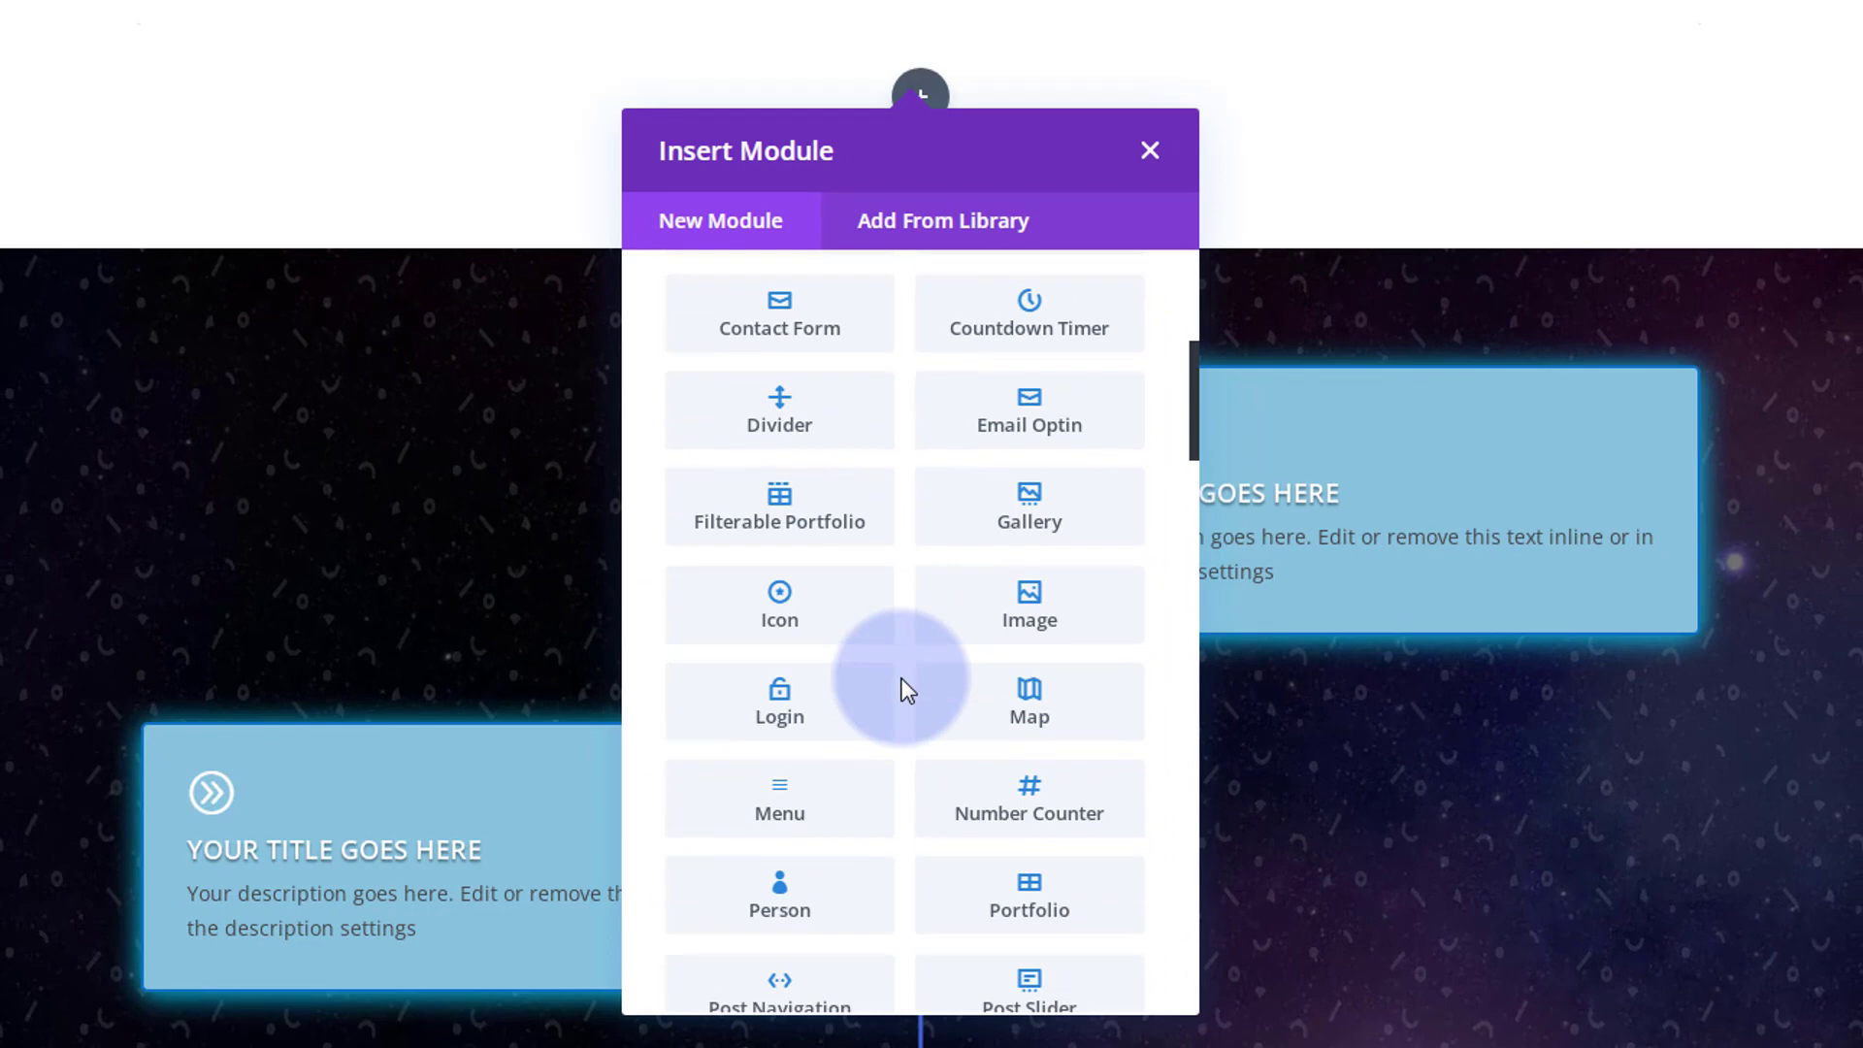
{"action": "scroll", "coordinate": [900, 679], "scroll_direction": "up", "scroll_amount": 2}
{"action": "scroll", "coordinate": [900, 678], "scroll_direction": "up", "scroll_amount": 1}
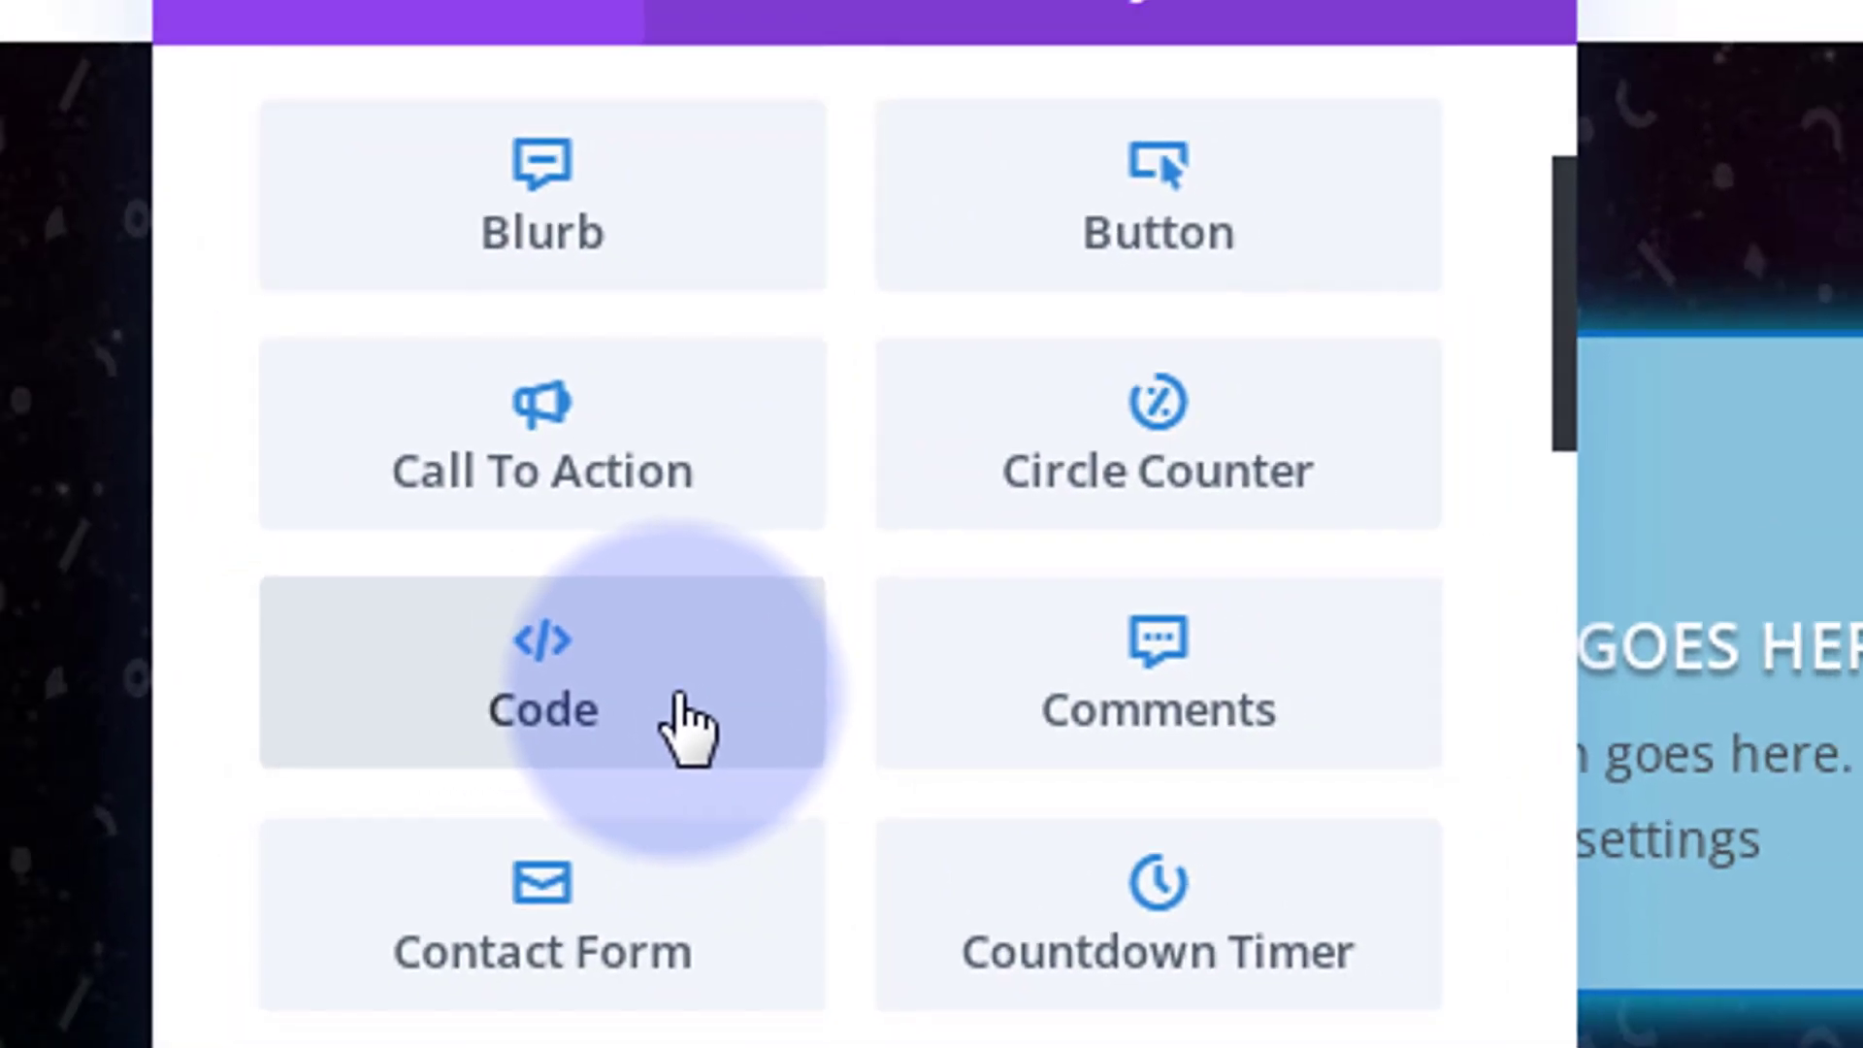
{"action": "left_click", "coordinate": [669, 722]}
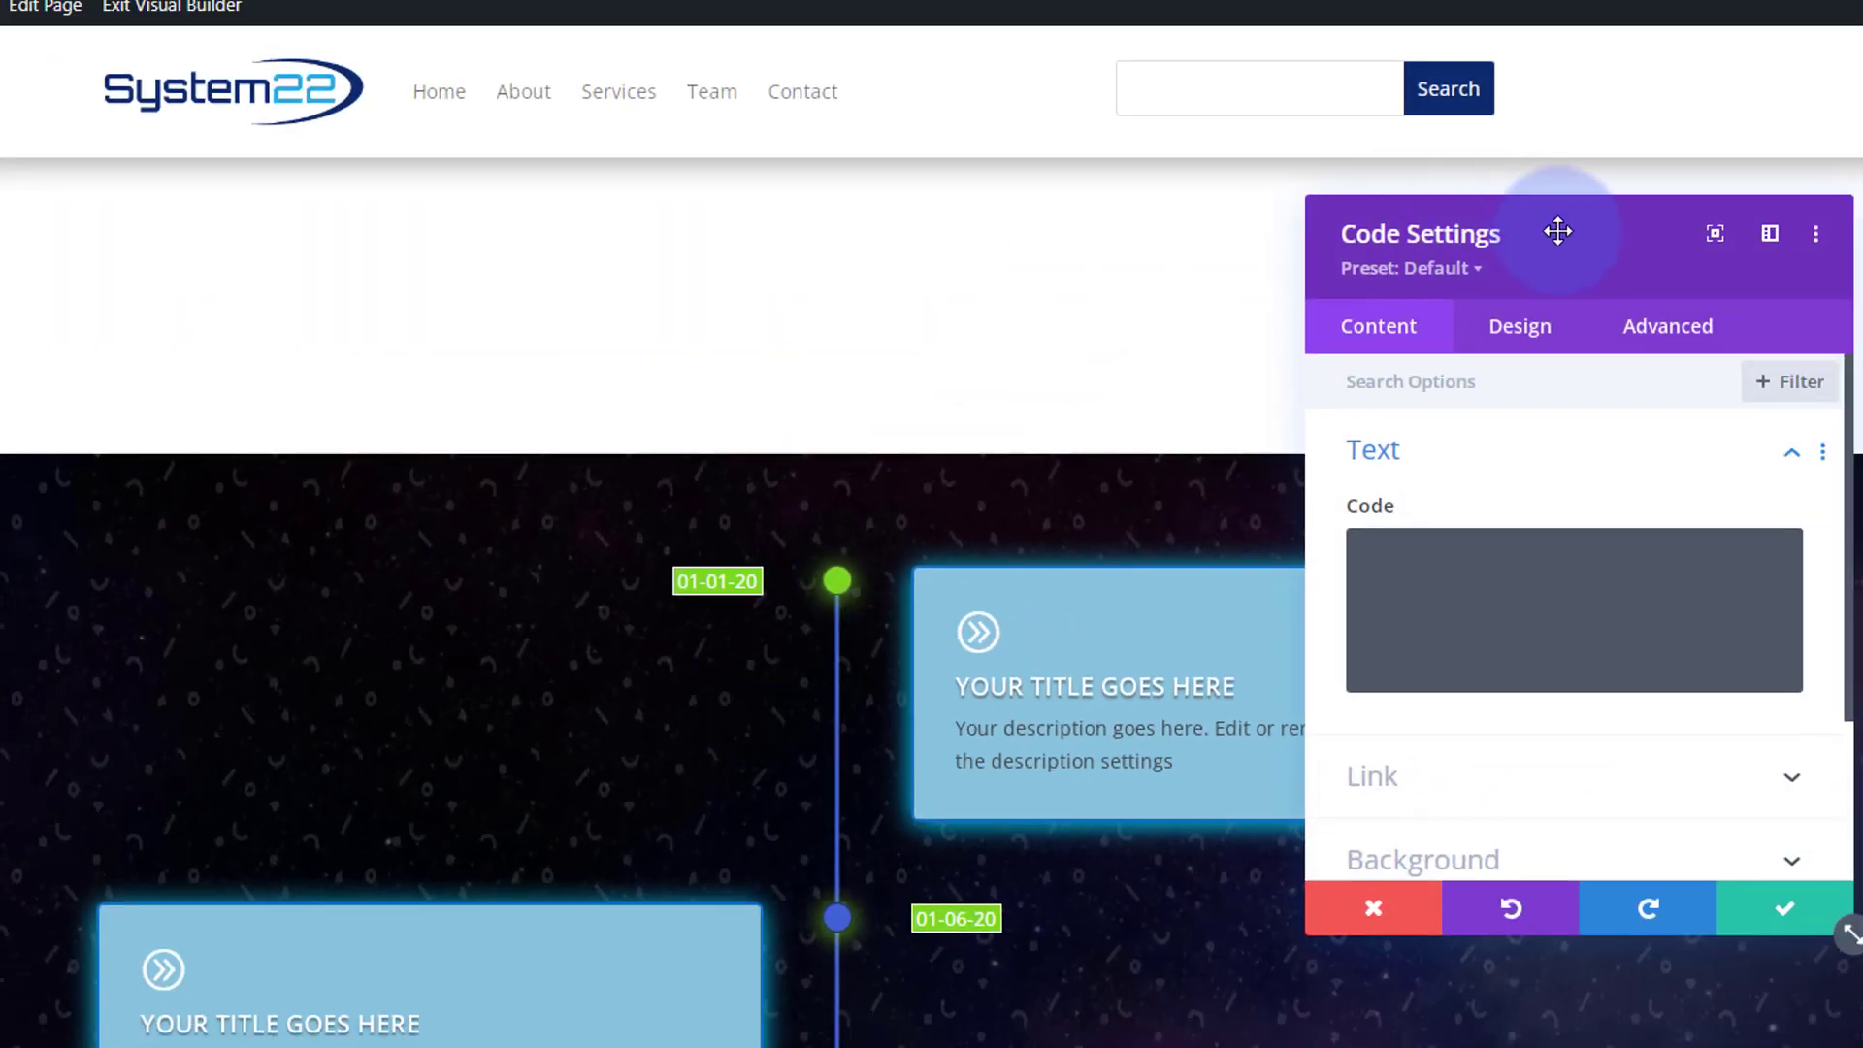
{"action": "left_click_drag", "start_coordinate": [1555, 229], "coordinate": [839, 204]}
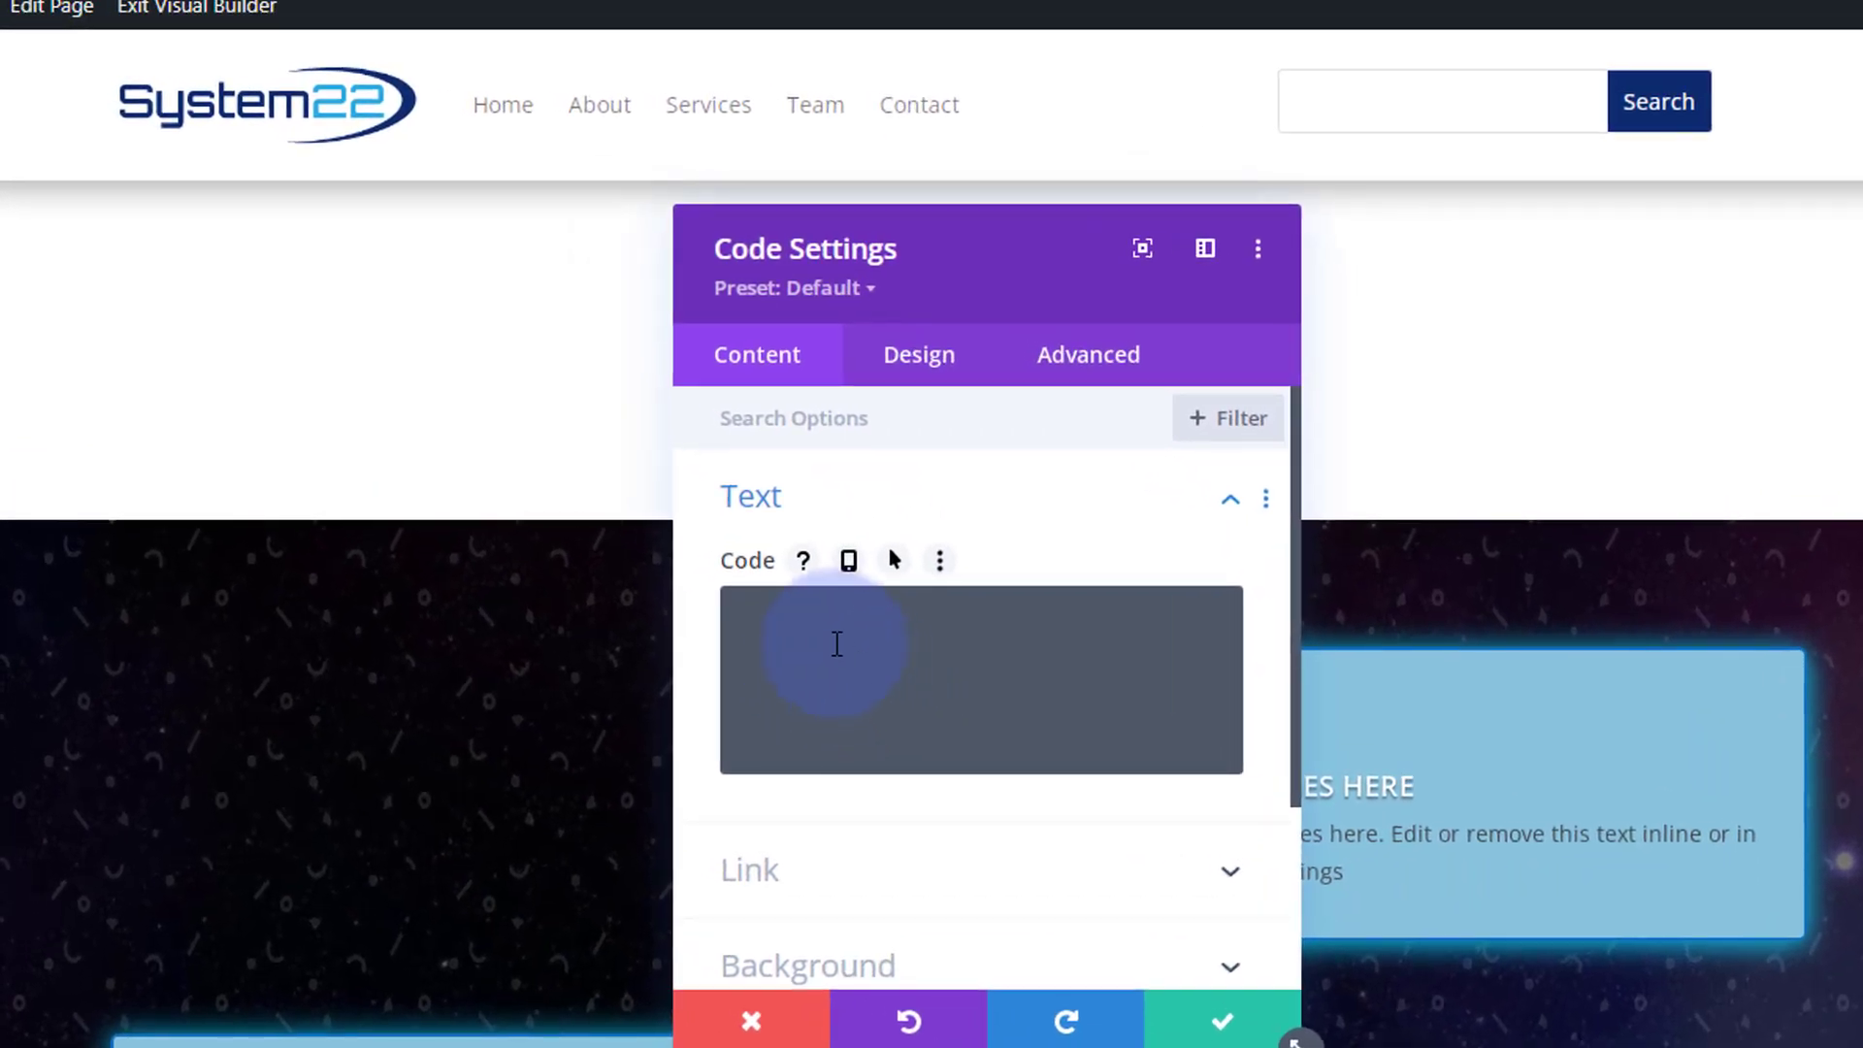
{"action": "left_click", "coordinate": [836, 643]}
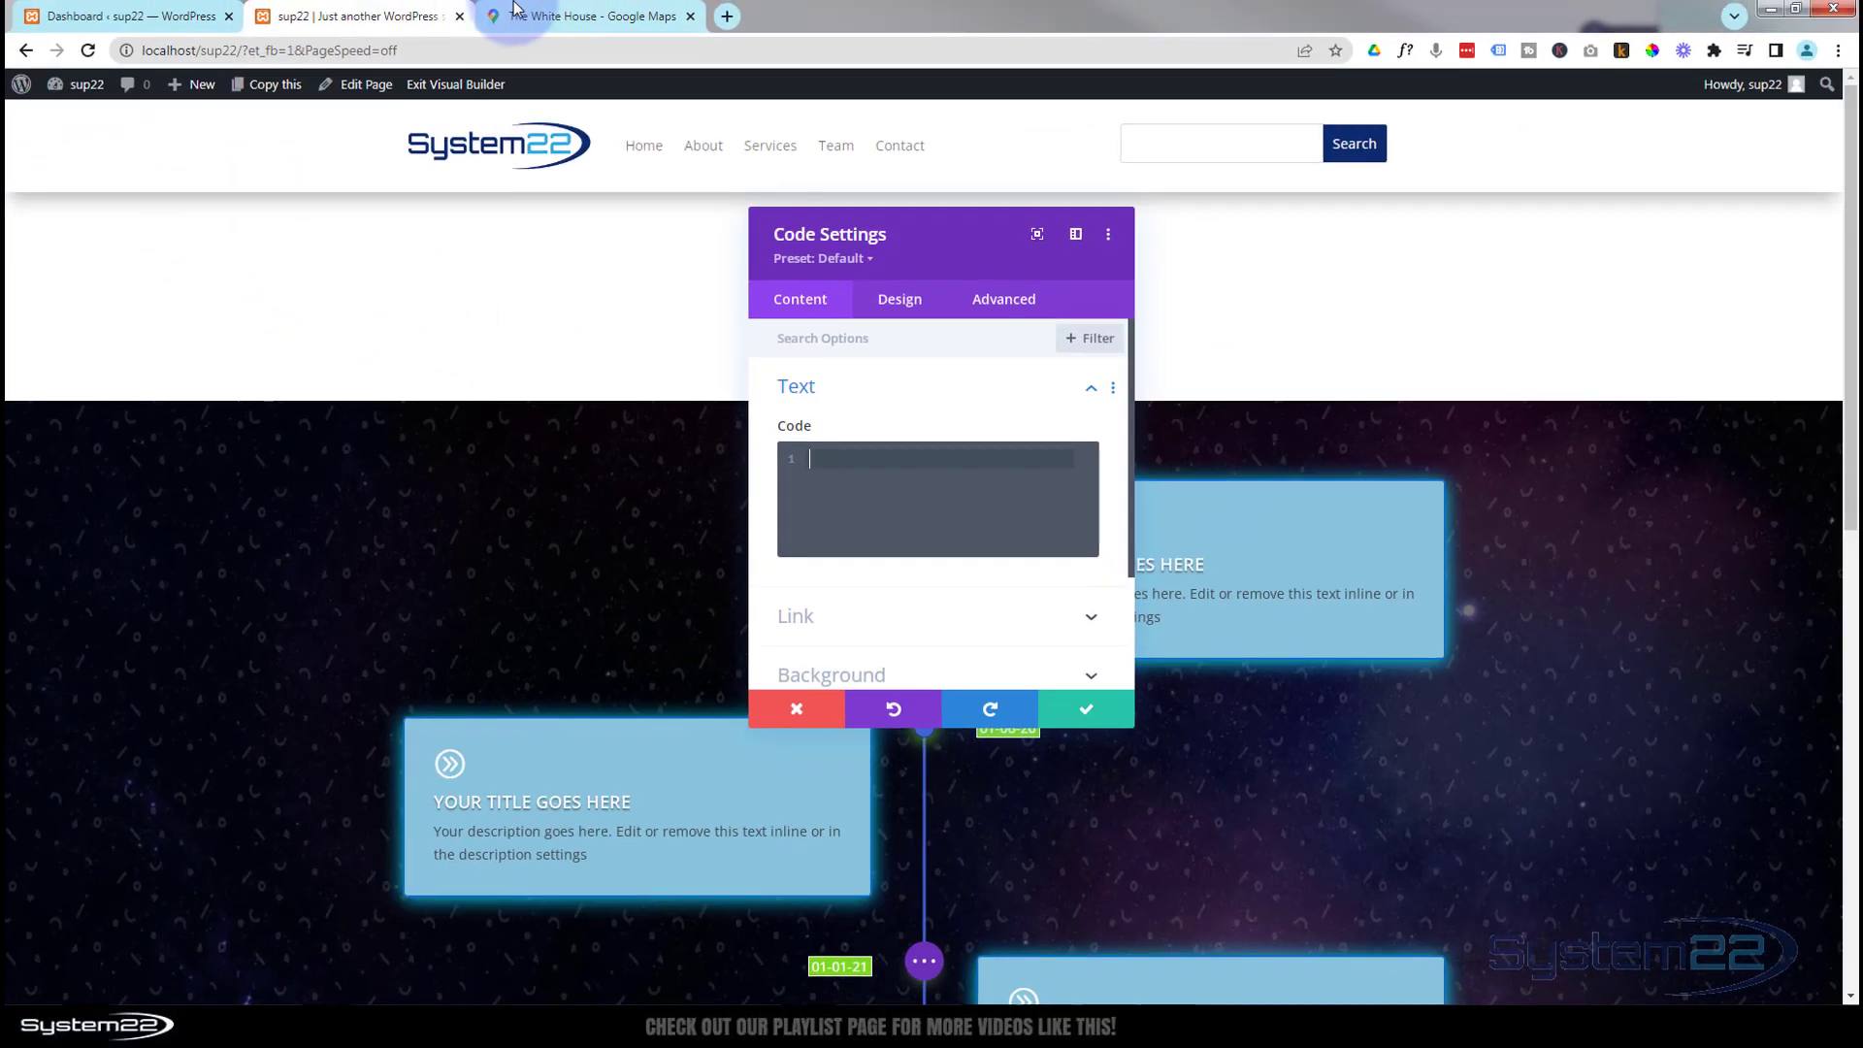
Step: Switch to Google Maps and copy the embed HTML for The White House map
{"action": "left_click", "coordinate": [548, 16]}
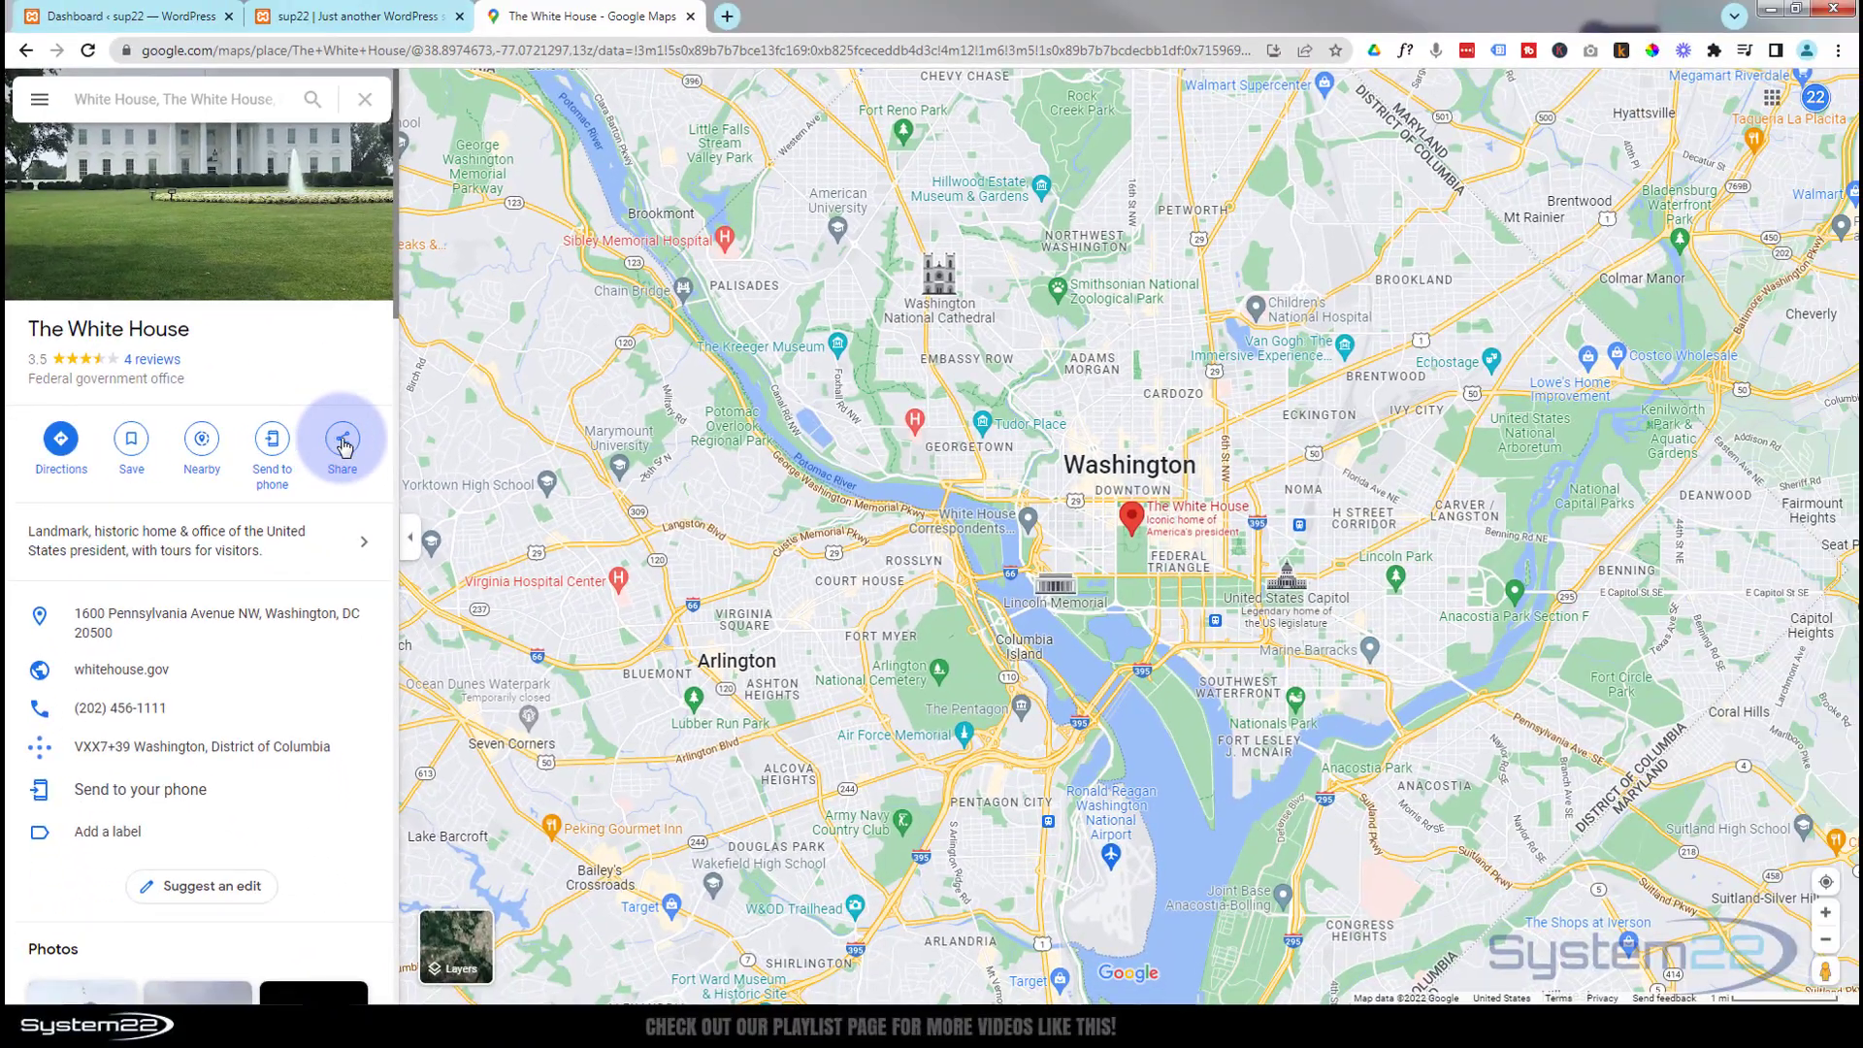
{"action": "left_click", "coordinate": [344, 443]}
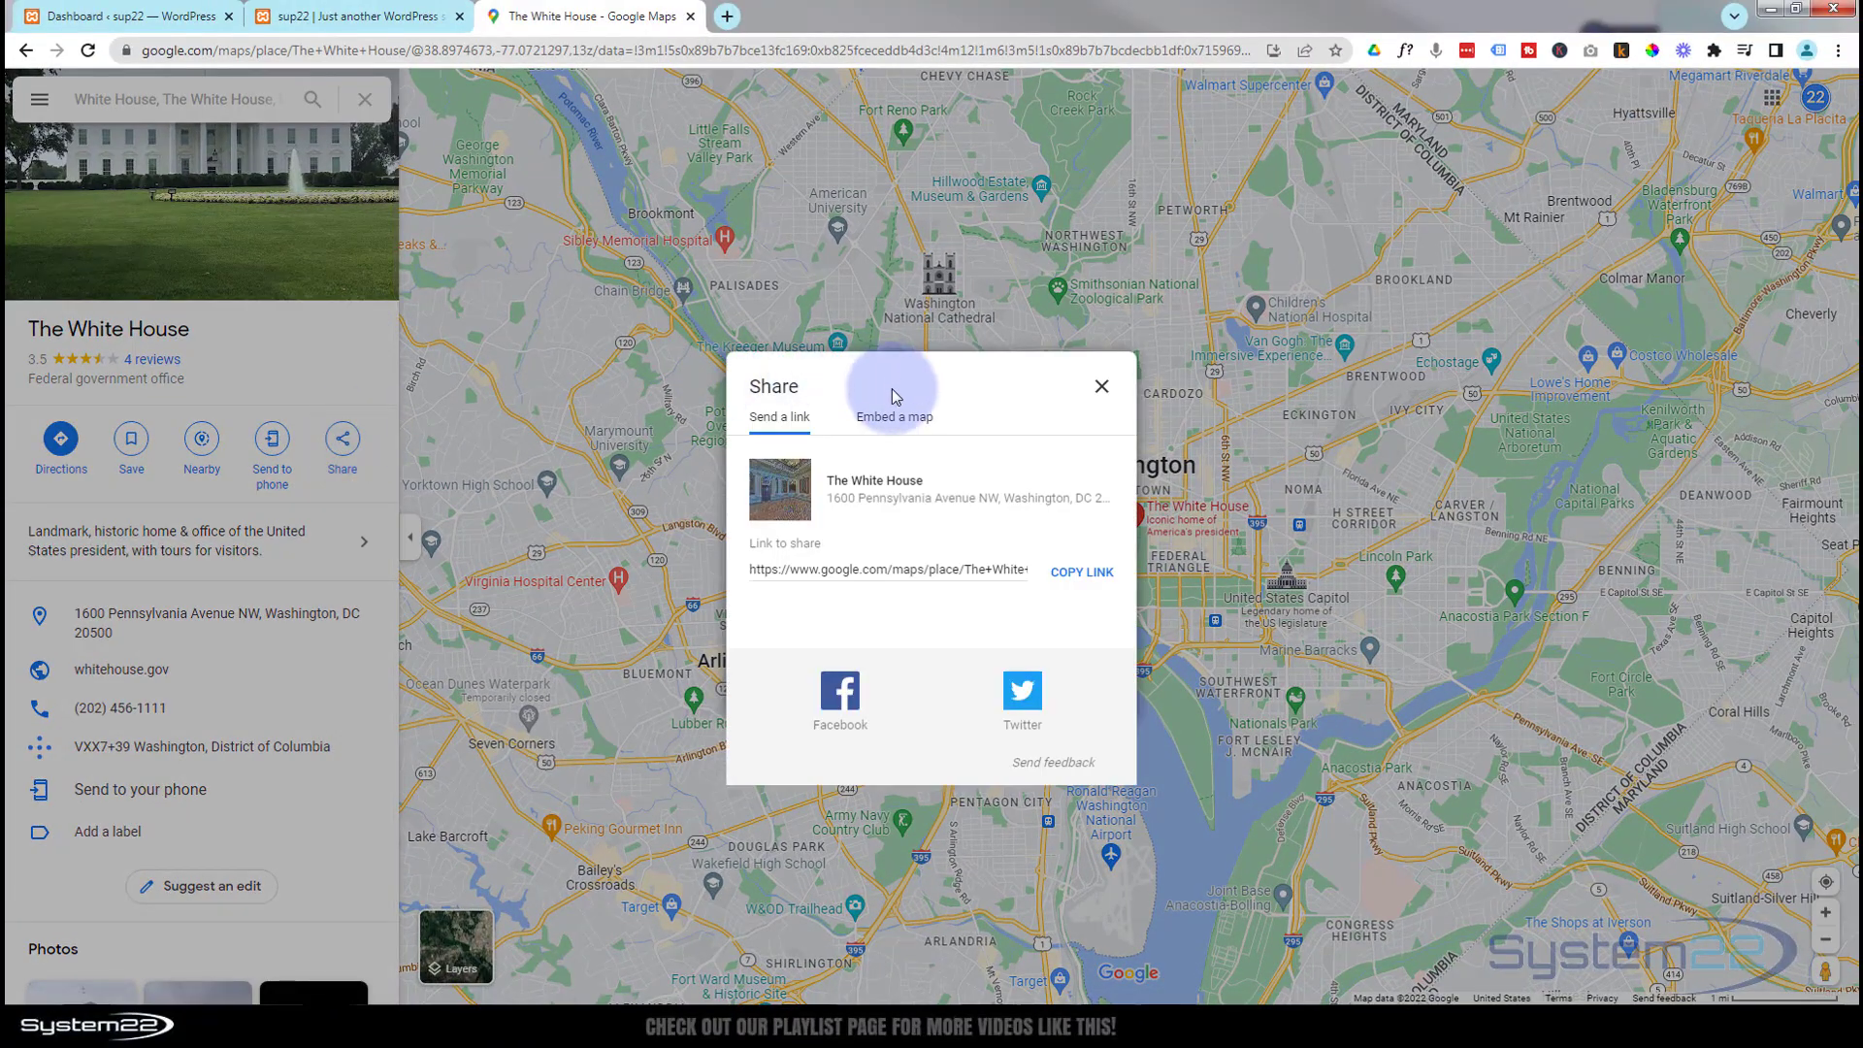
{"action": "left_click", "coordinate": [878, 425]}
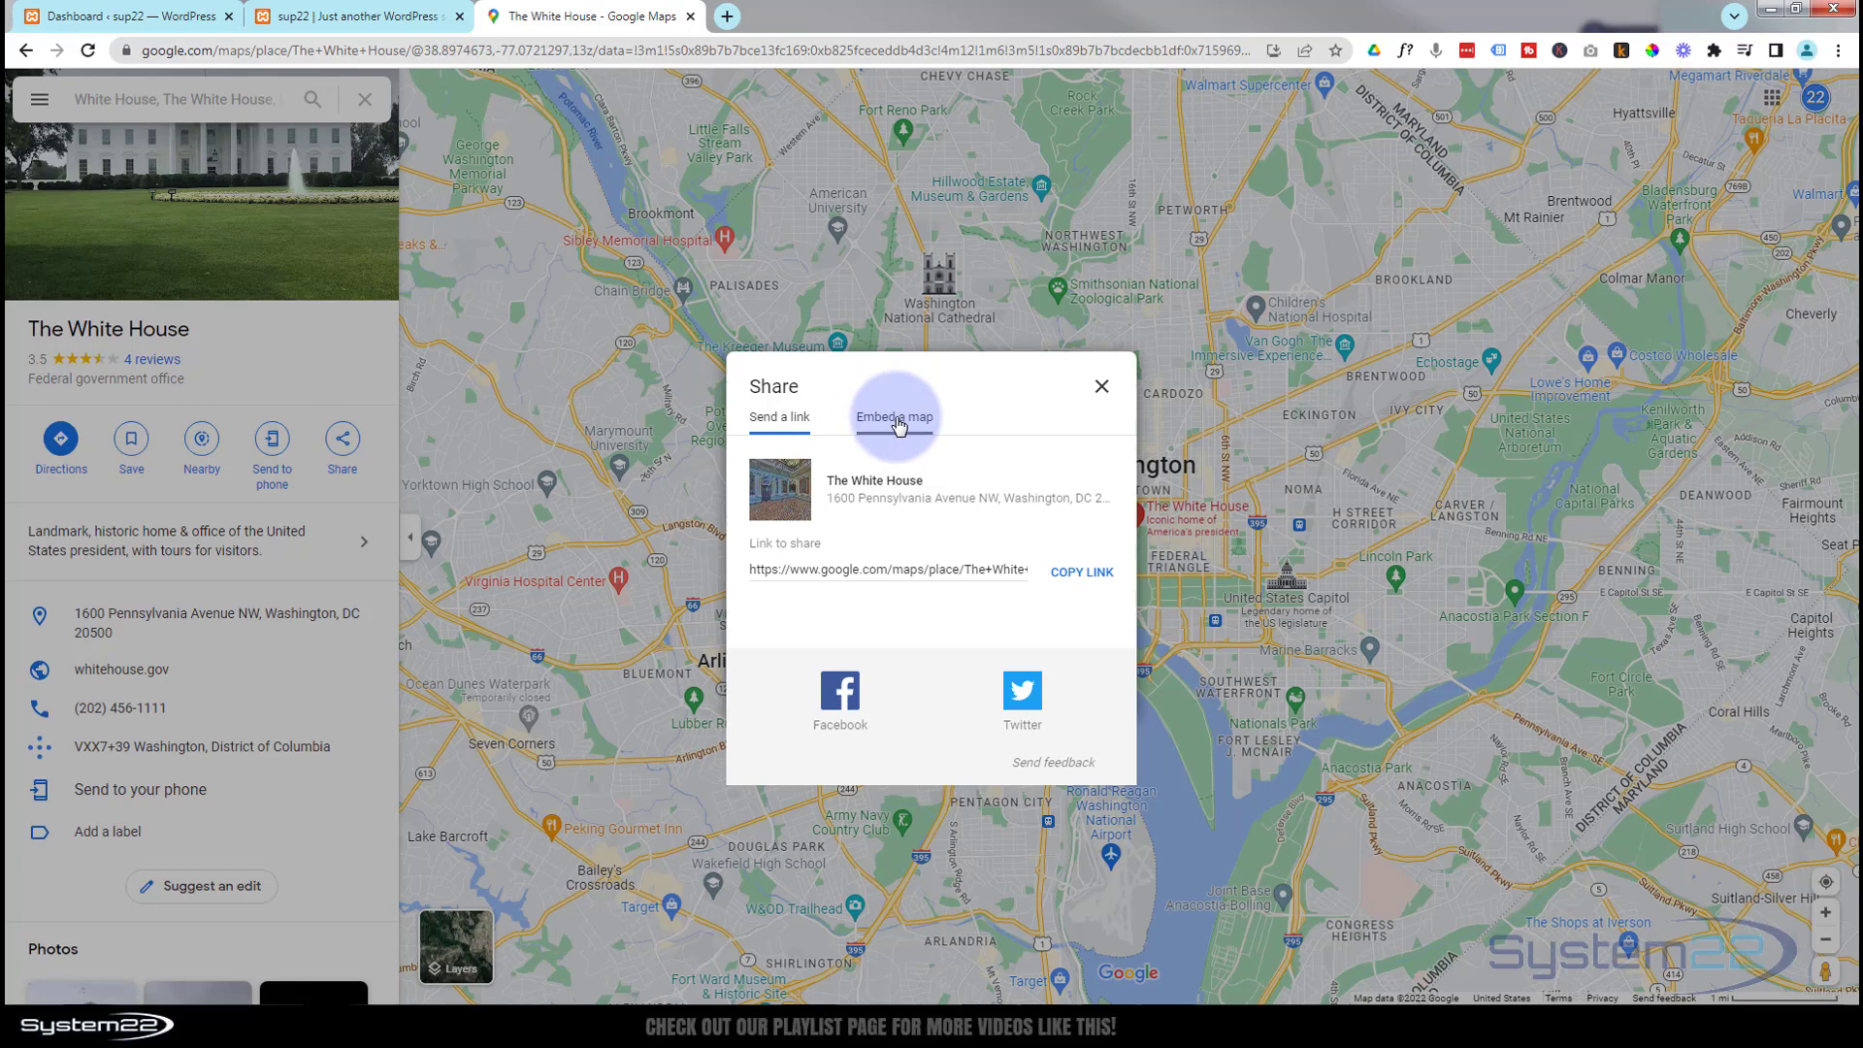
{"action": "left_click", "coordinate": [897, 424]}
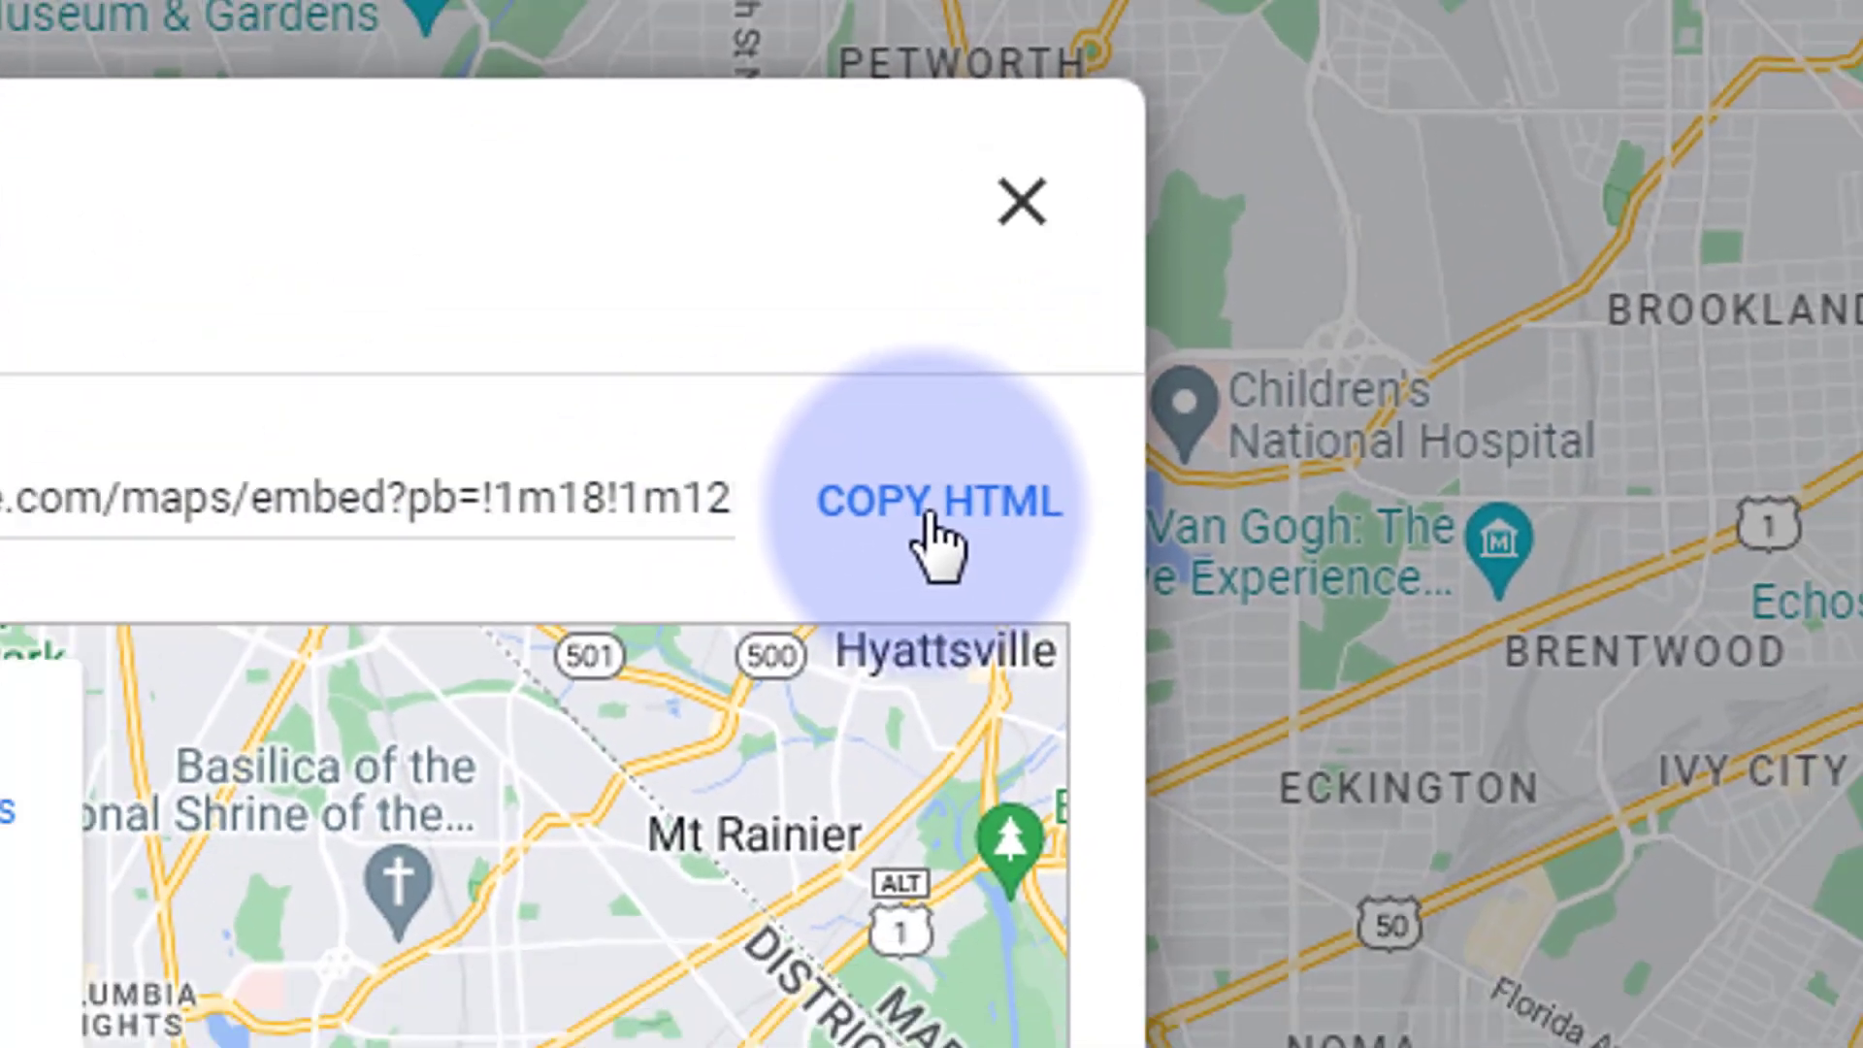
{"action": "left_click", "coordinate": [932, 523]}
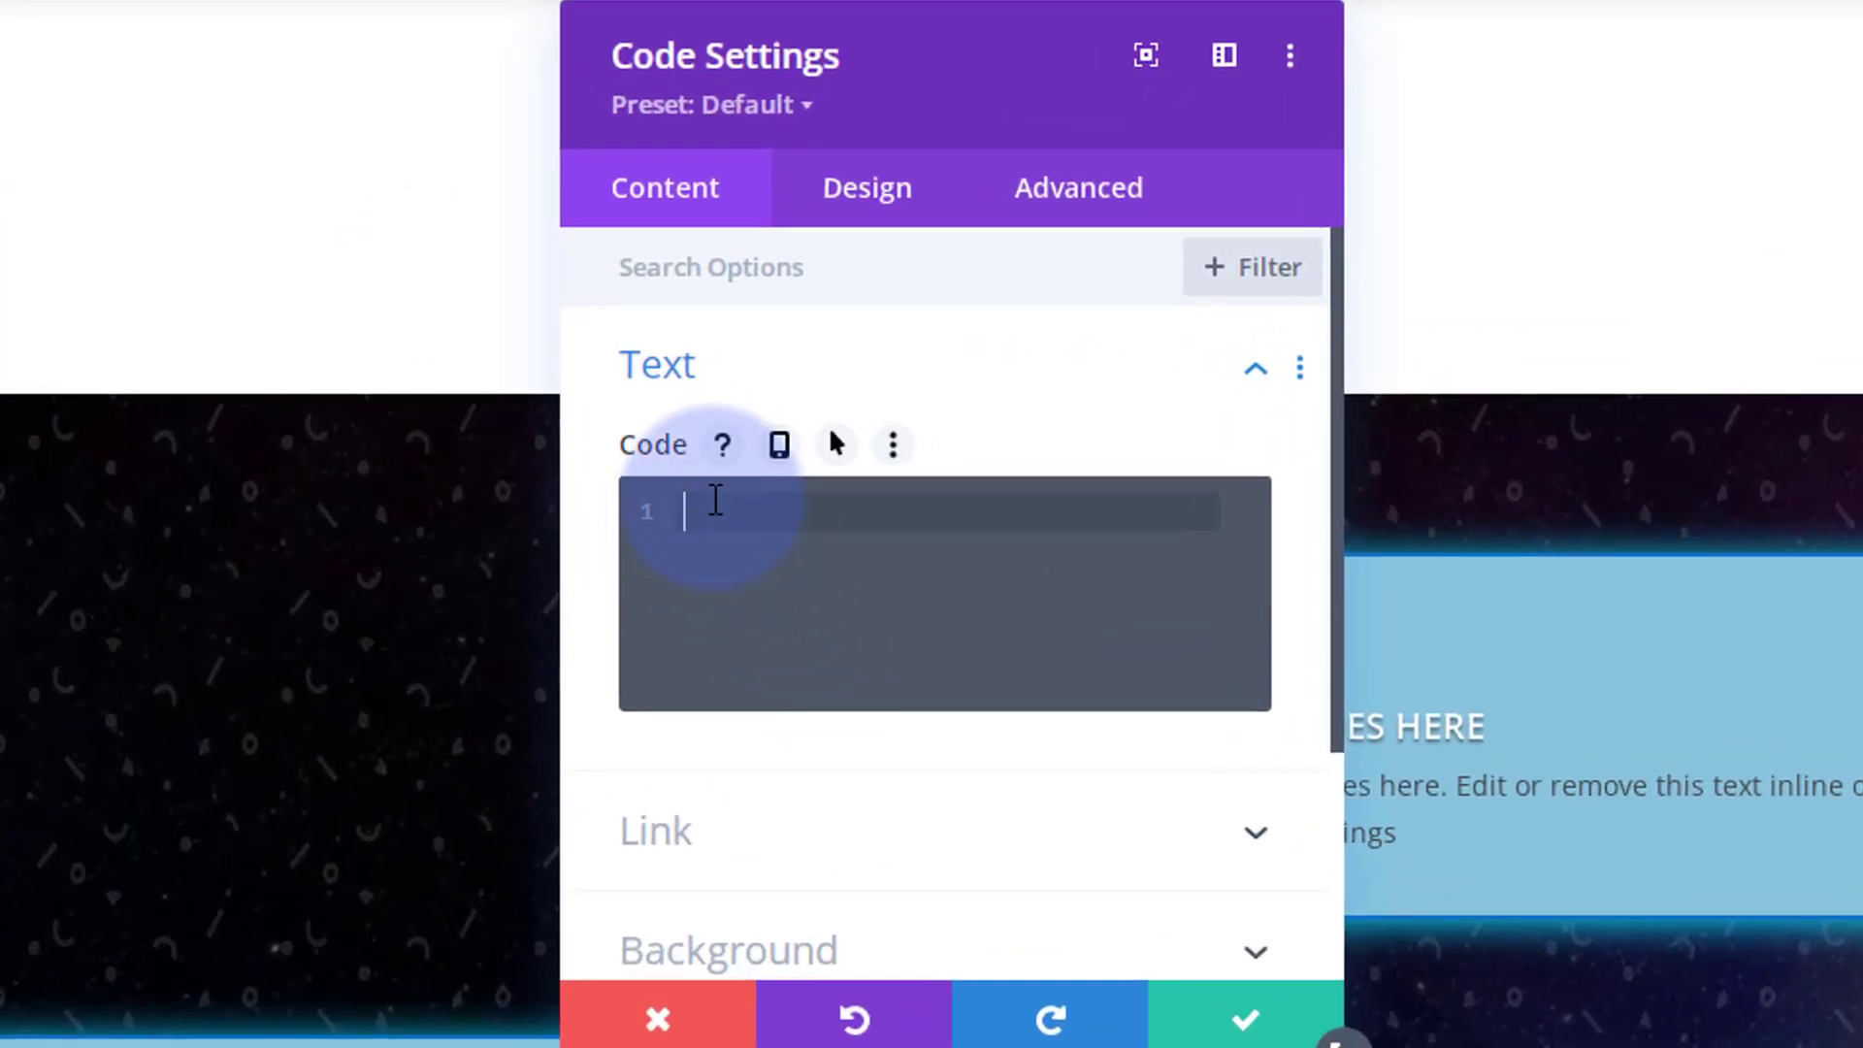
Step: Paste the copied map iframe into the Code module and move its settings dialog clear of the map preview
{"action": "key", "text": "ctrl+v"}
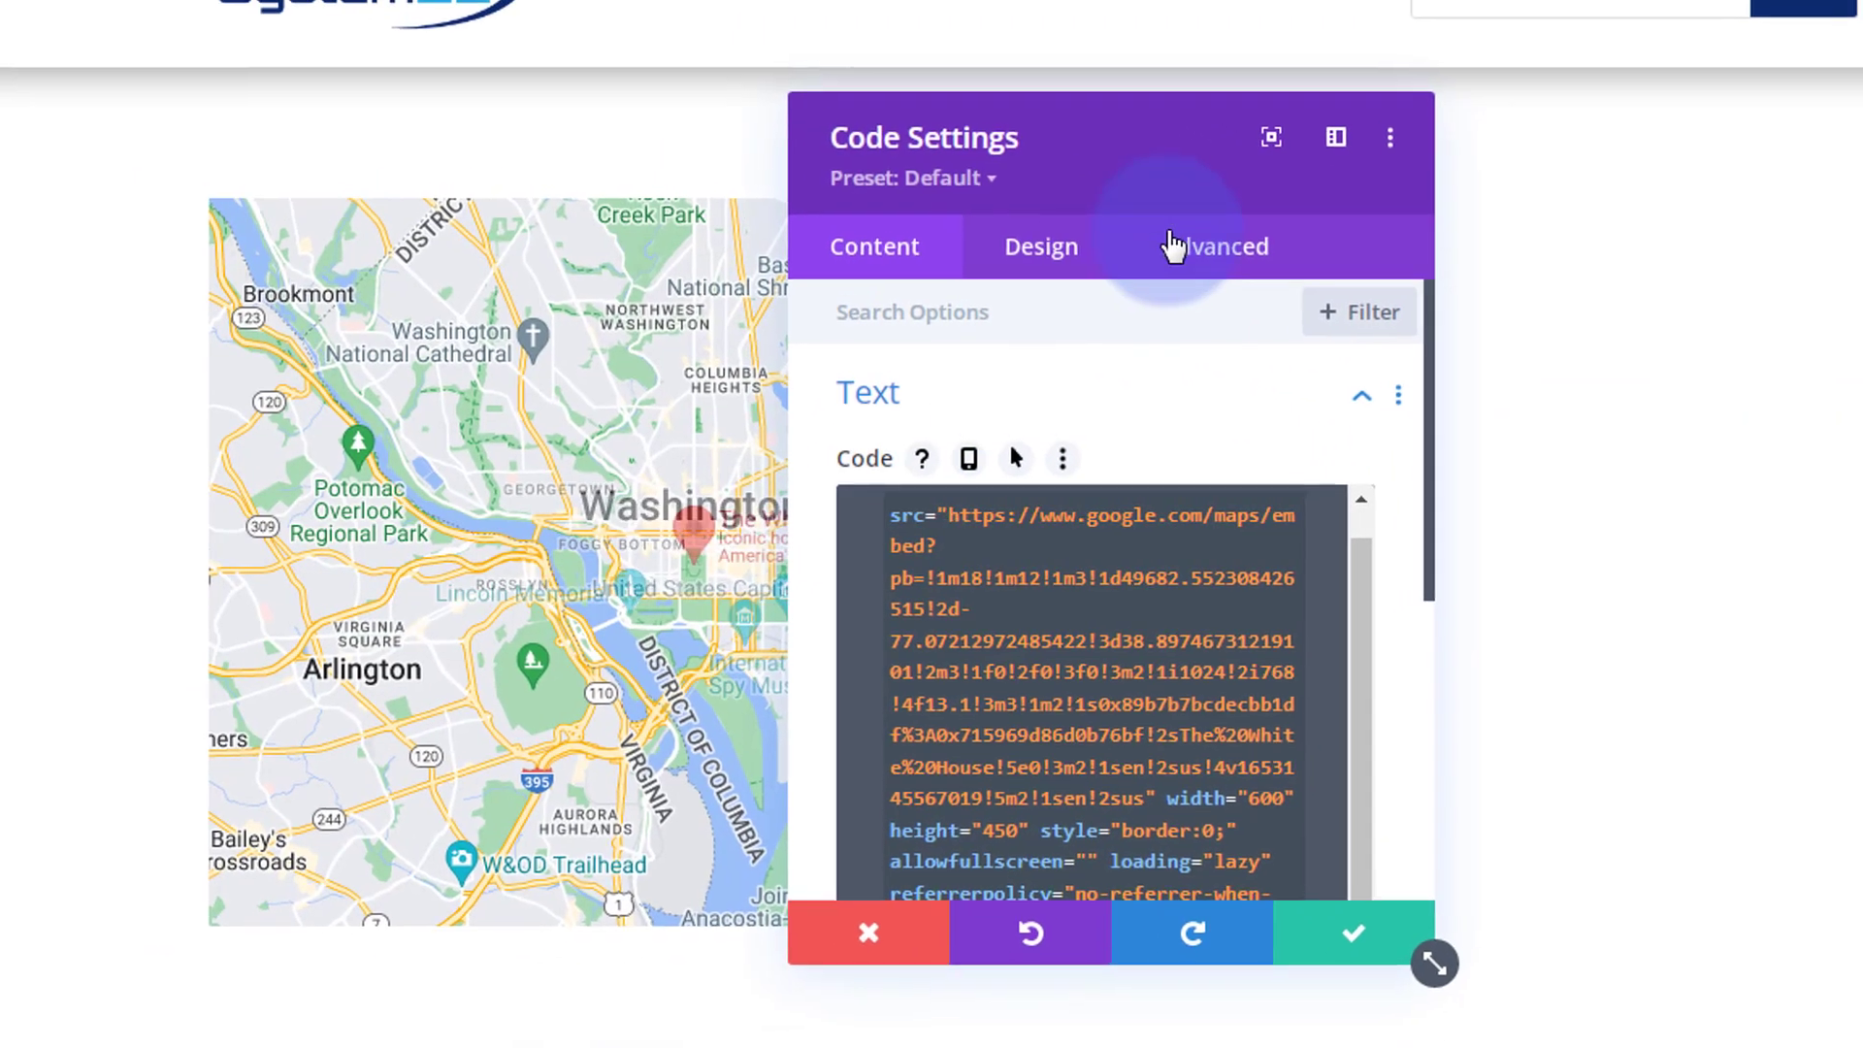
{"action": "left_click_drag", "start_coordinate": [1152, 158], "coordinate": [1862, 194]}
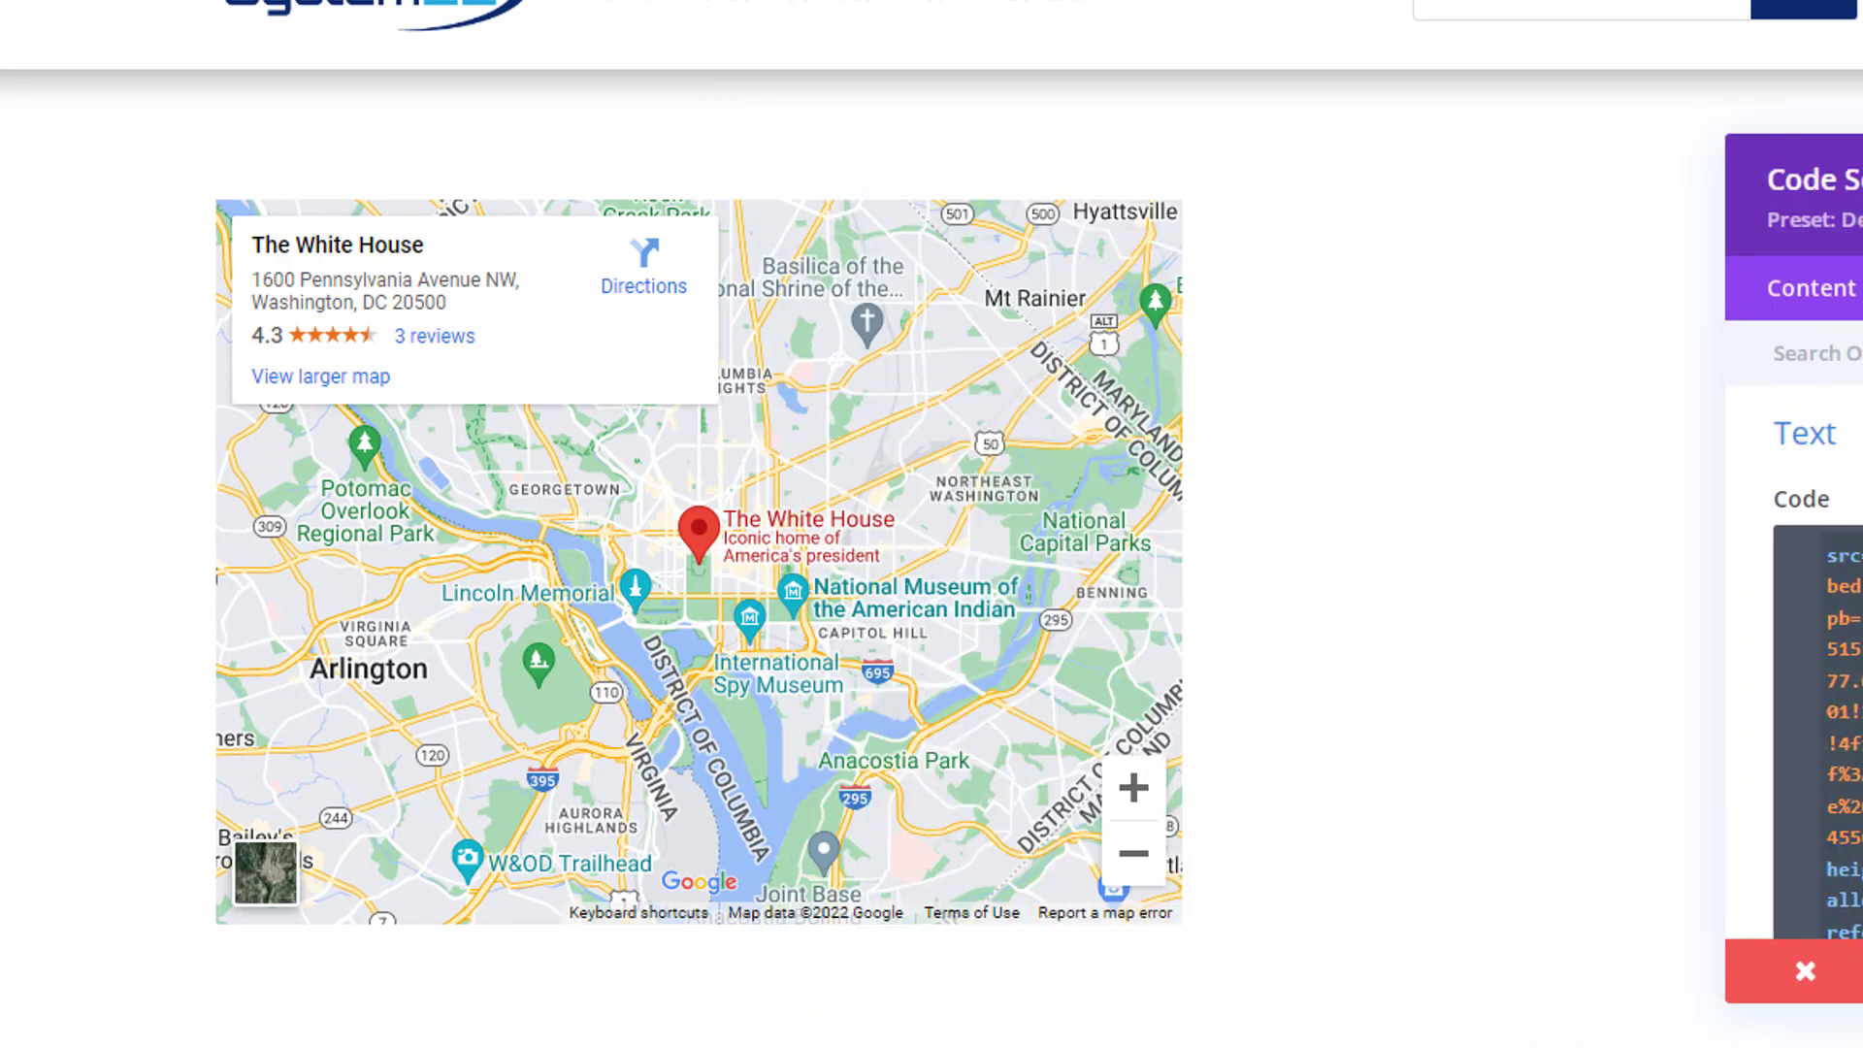
{"action": "left_click", "coordinate": [1637, 304]}
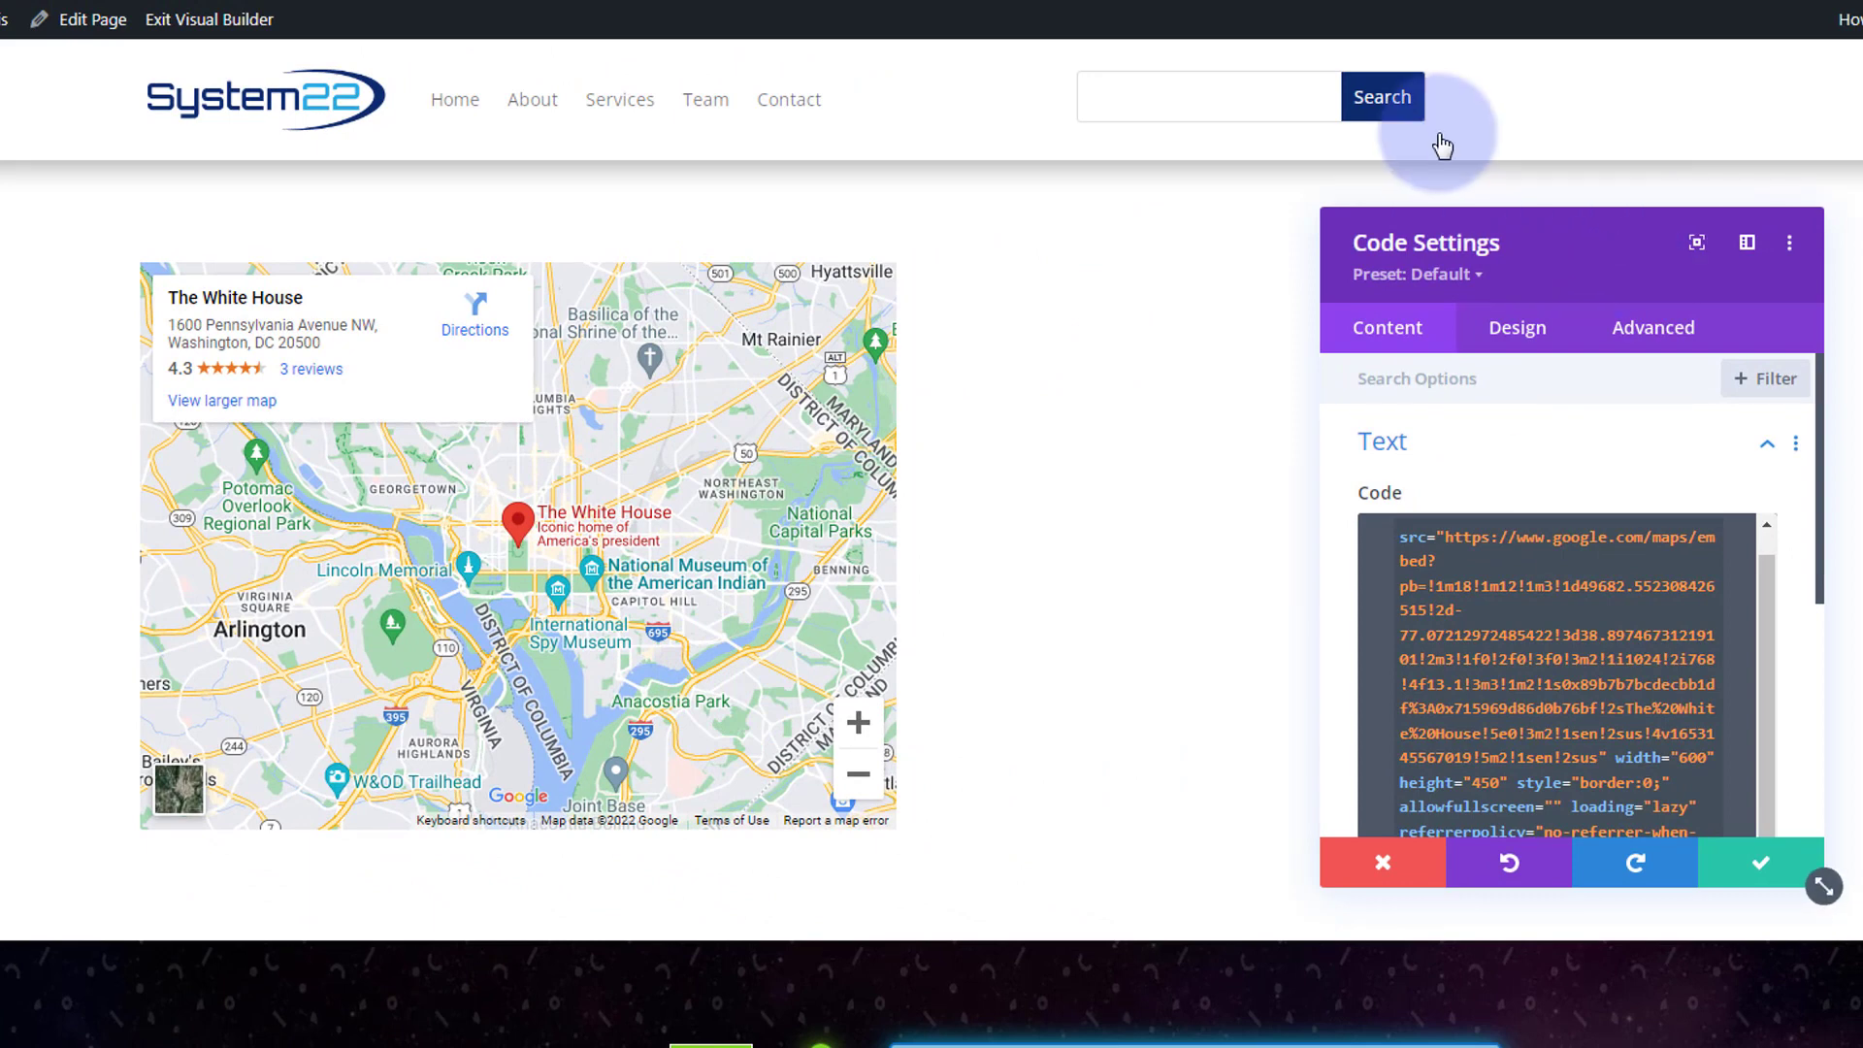
{"action": "left_click_drag", "start_coordinate": [1528, 265], "coordinate": [616, 214]}
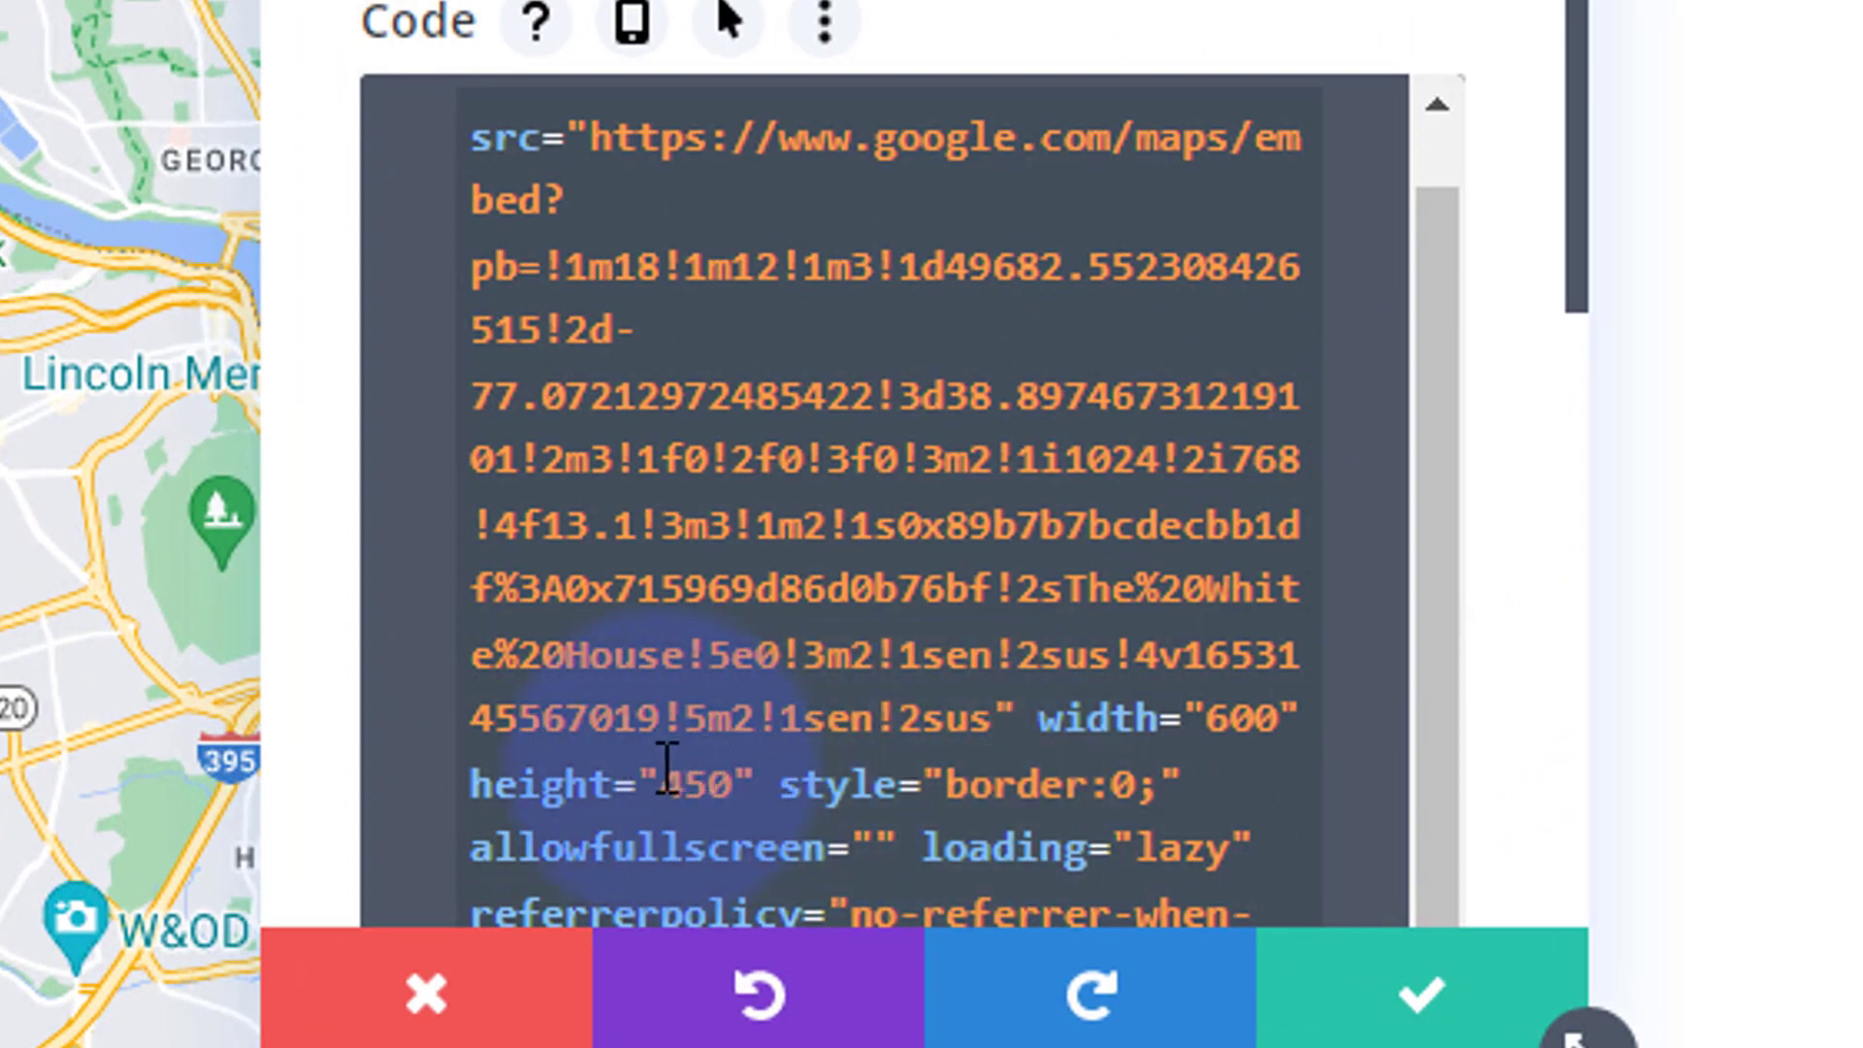
Step: Set the map iframe's width to 100% in the embed code and uncover the map preview
{"action": "left_click_drag", "start_coordinate": [668, 769], "coordinate": [727, 768]}
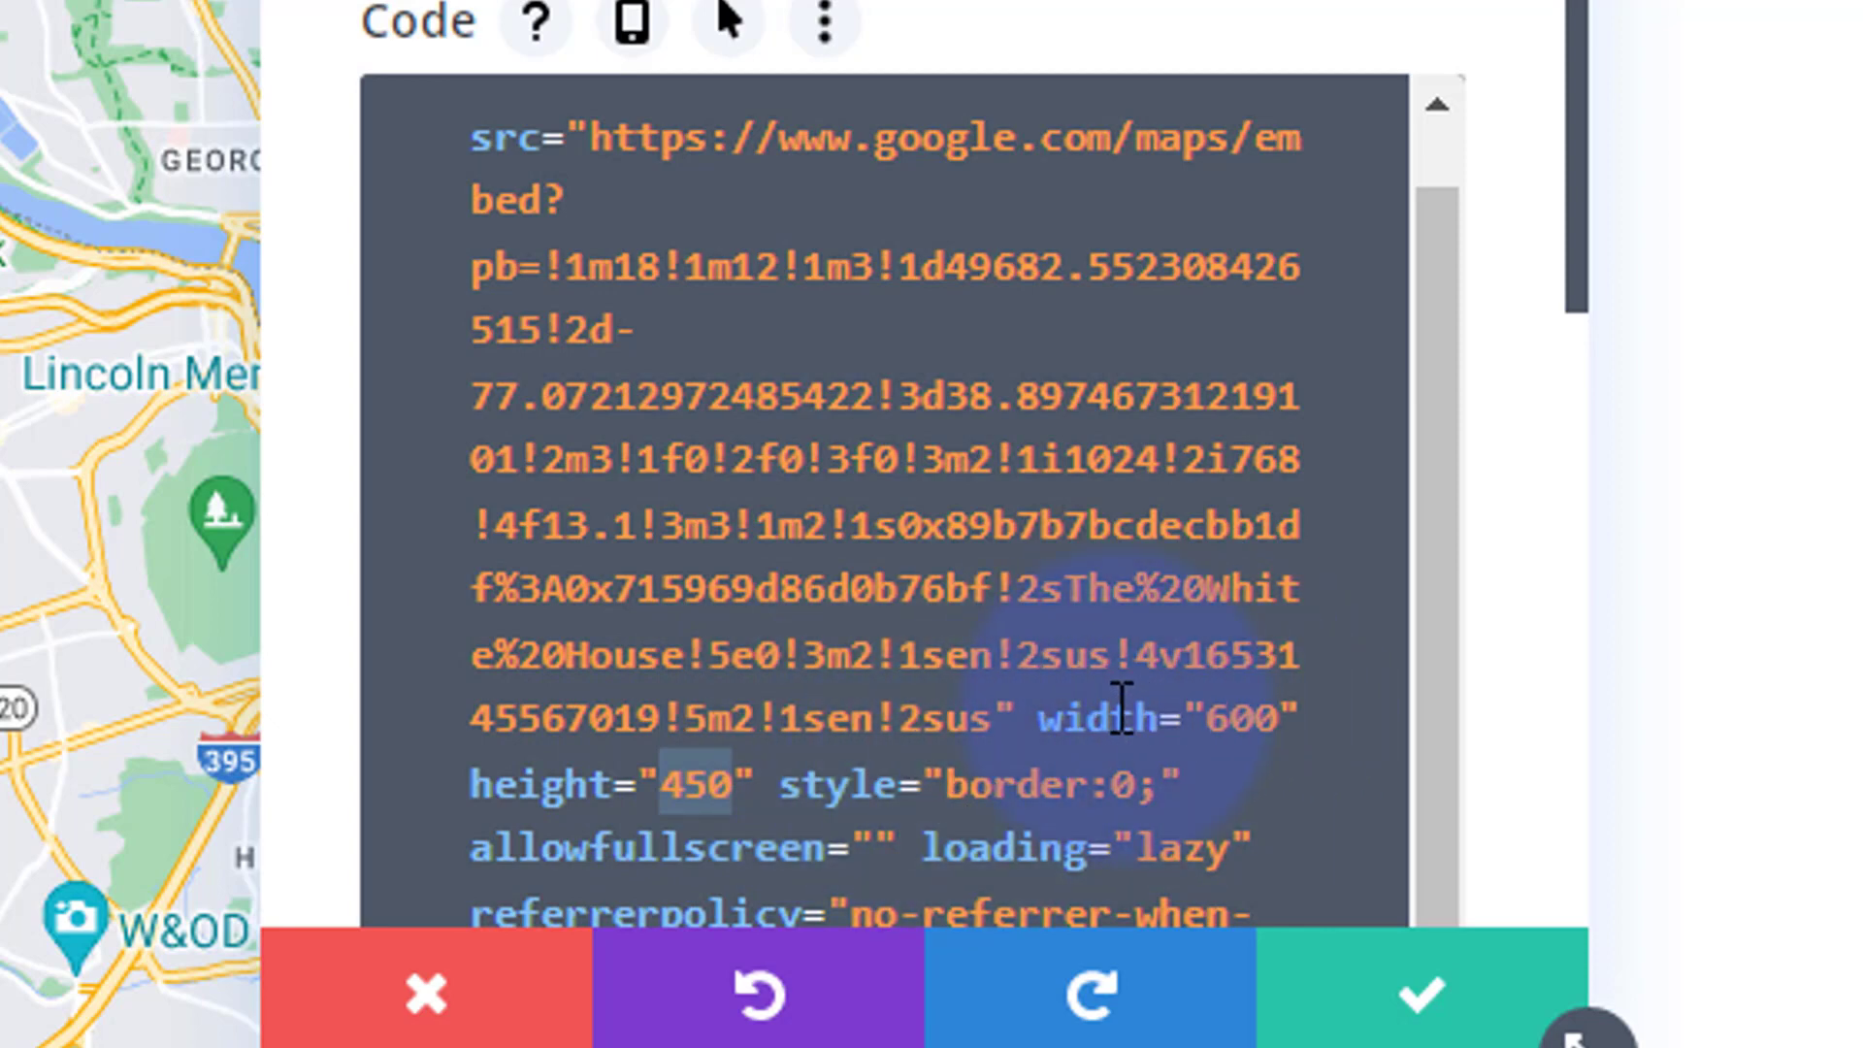
{"action": "key", "text": "ctrl+a"}
{"action": "double_click", "coordinate": [1216, 718]}
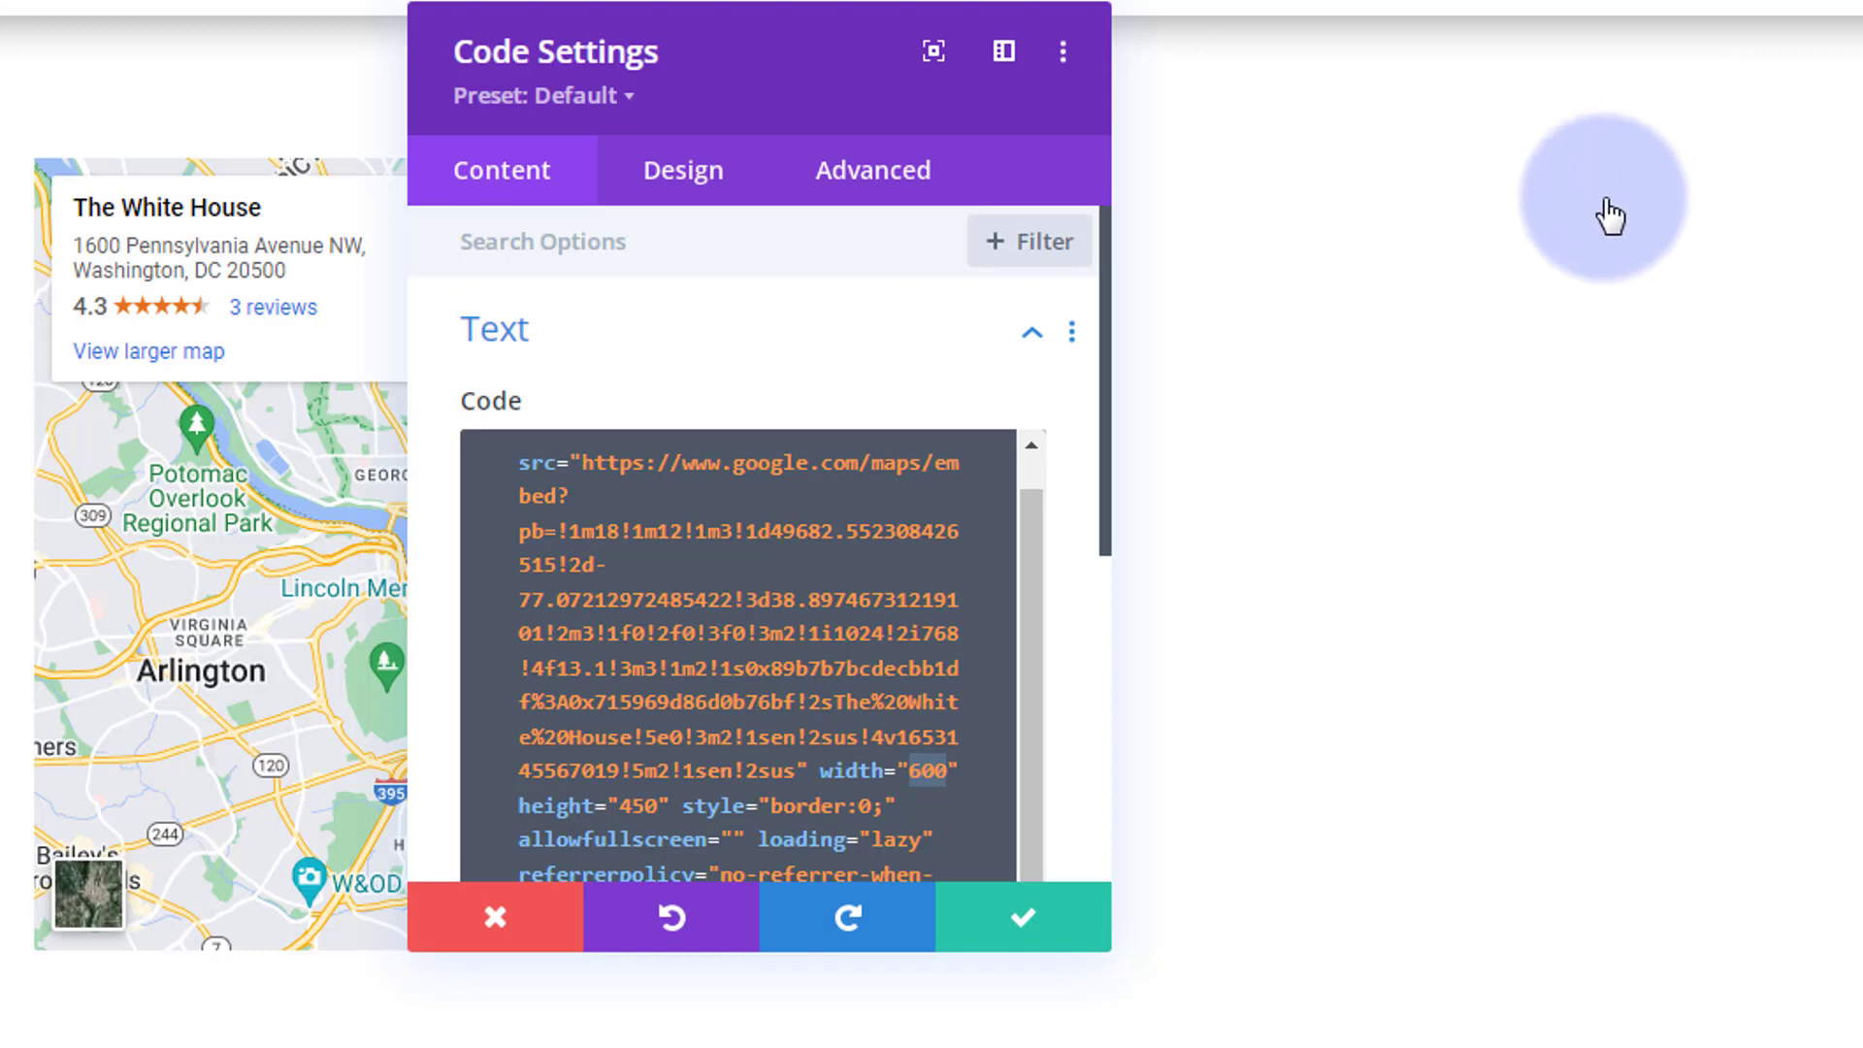
{"action": "type", "text": "100"}
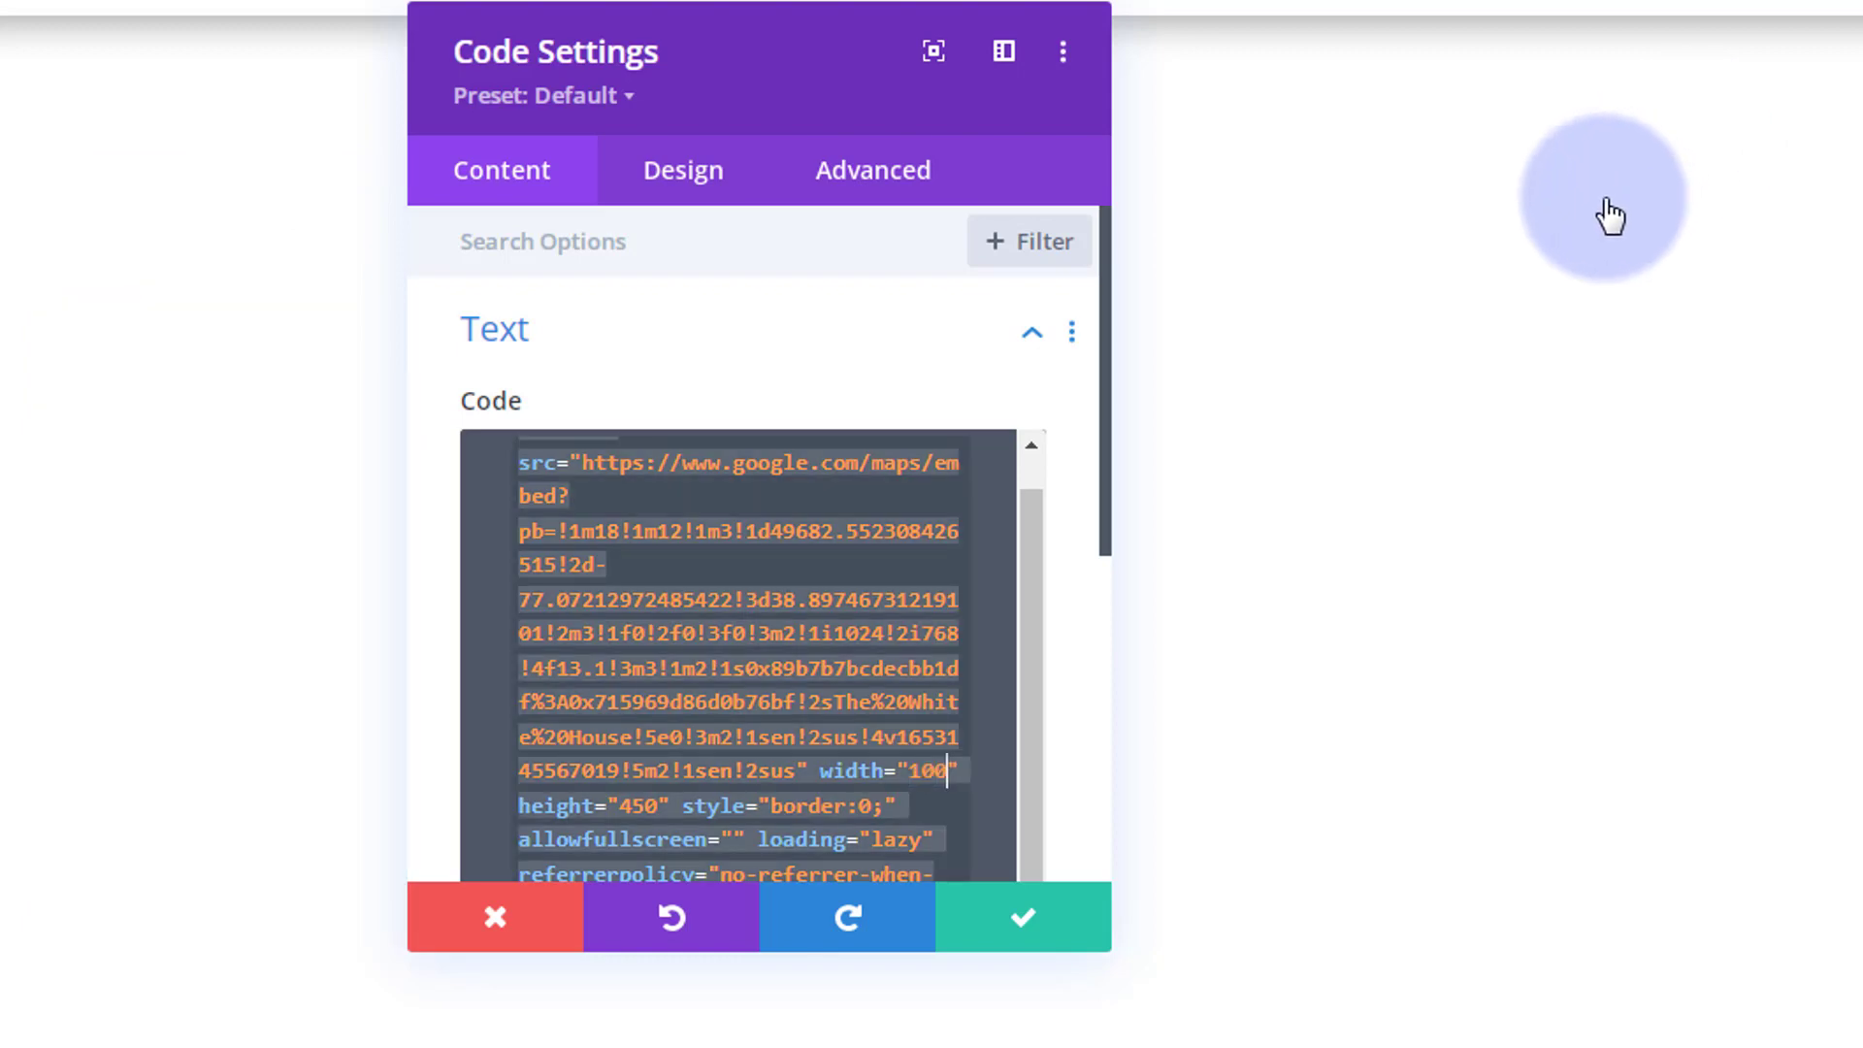
{"action": "type", "text": "%\" height=\"450"}
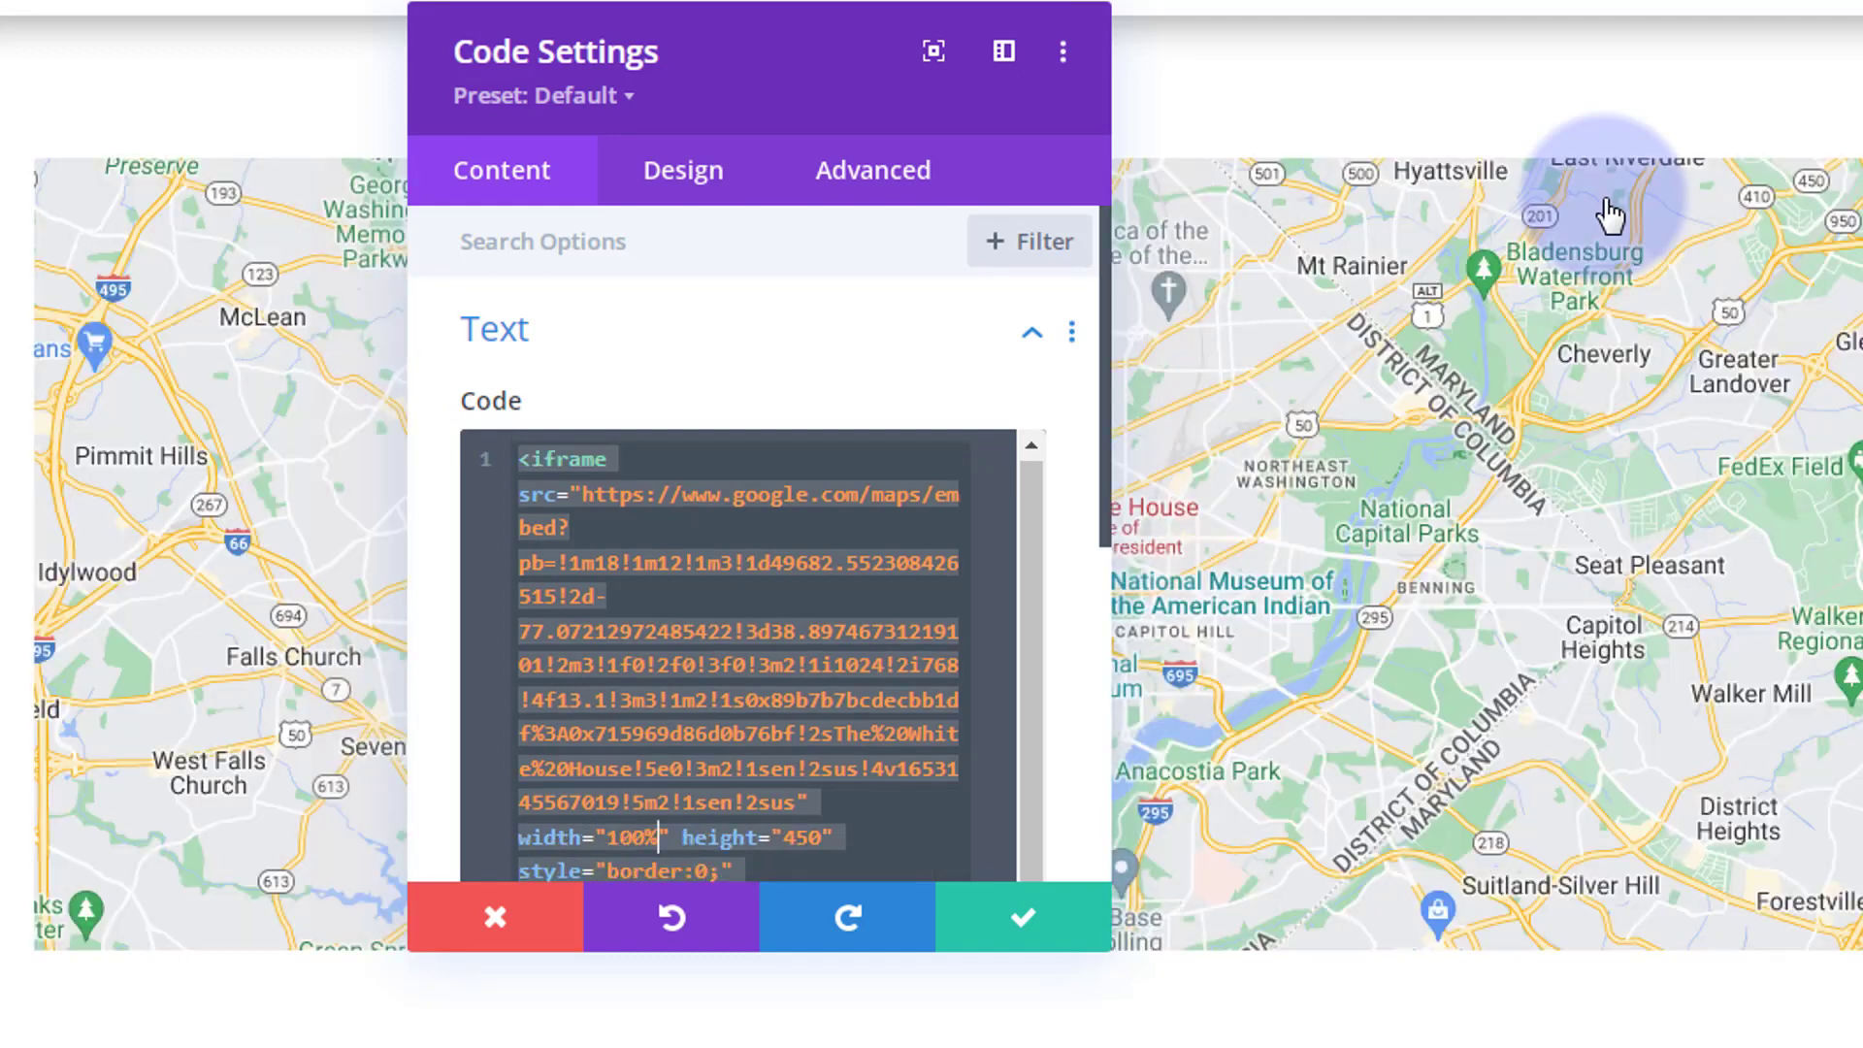
{"action": "left_click_drag", "start_coordinate": [811, 116], "coordinate": [930, 258]}
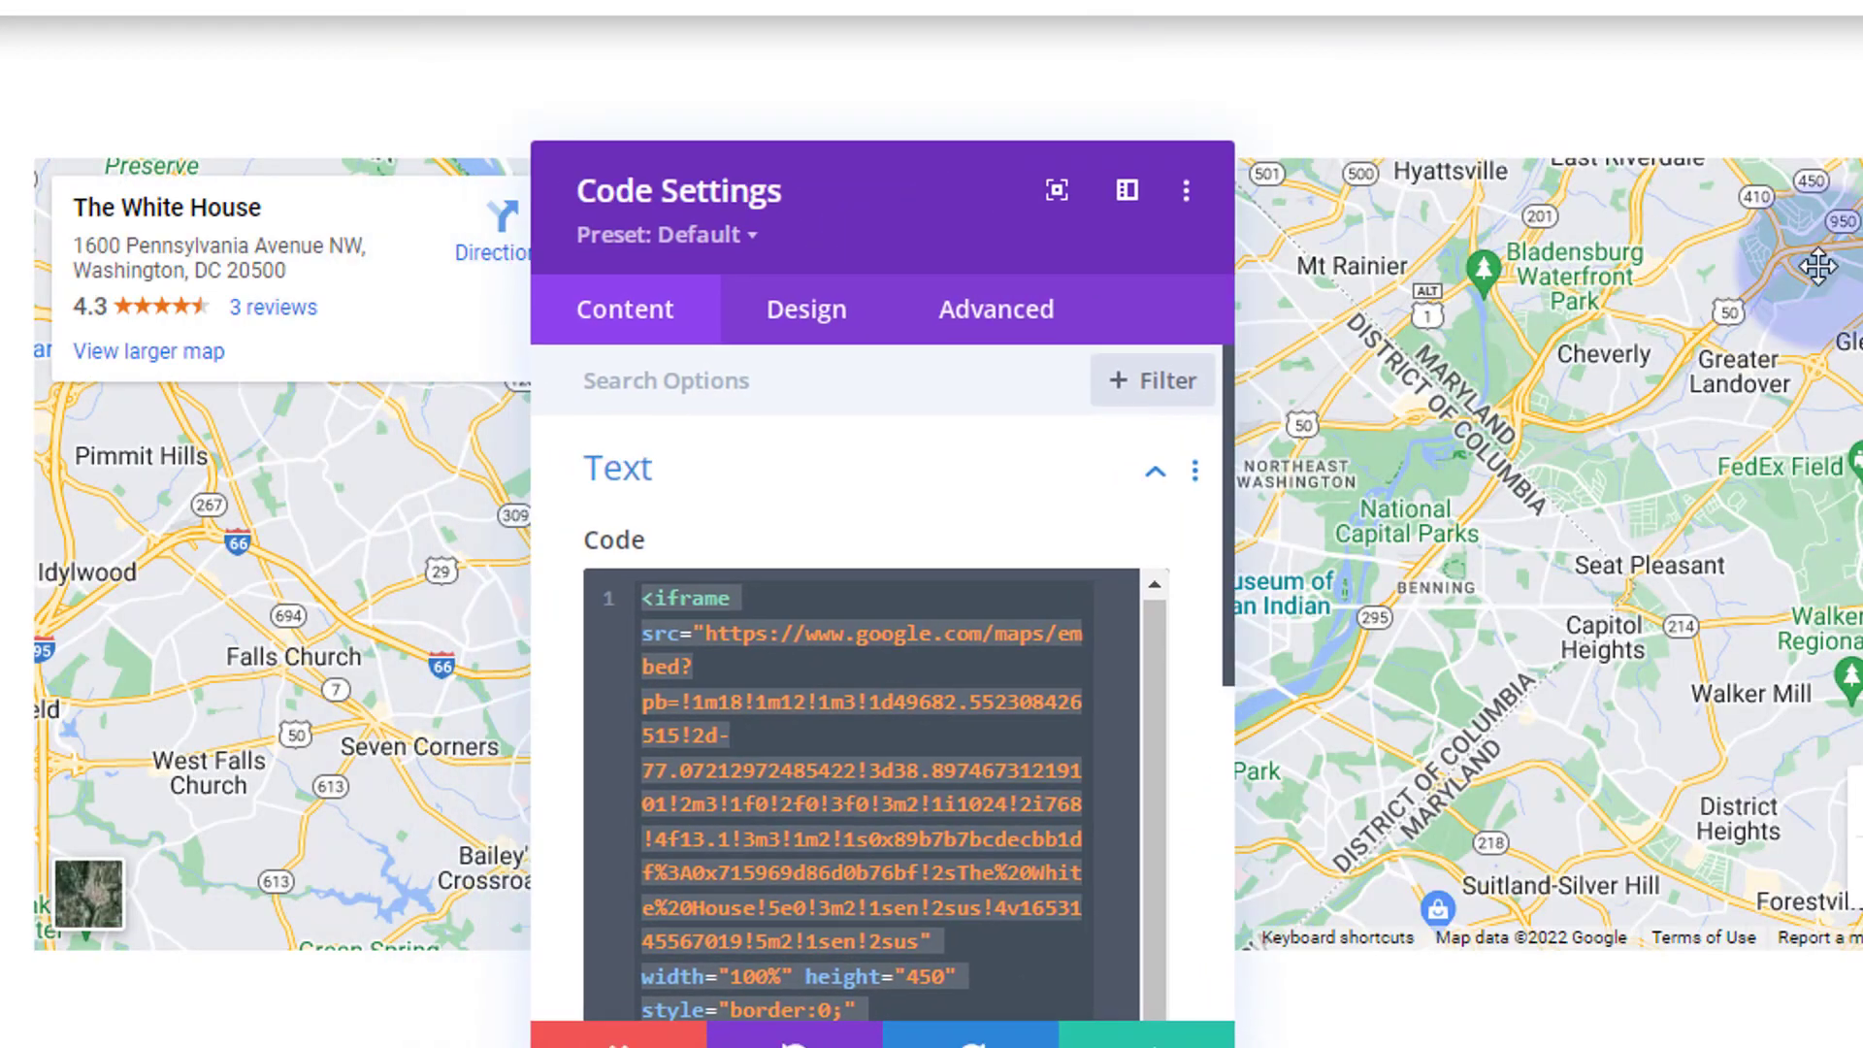
{"action": "left_click", "coordinate": [1848, 621]}
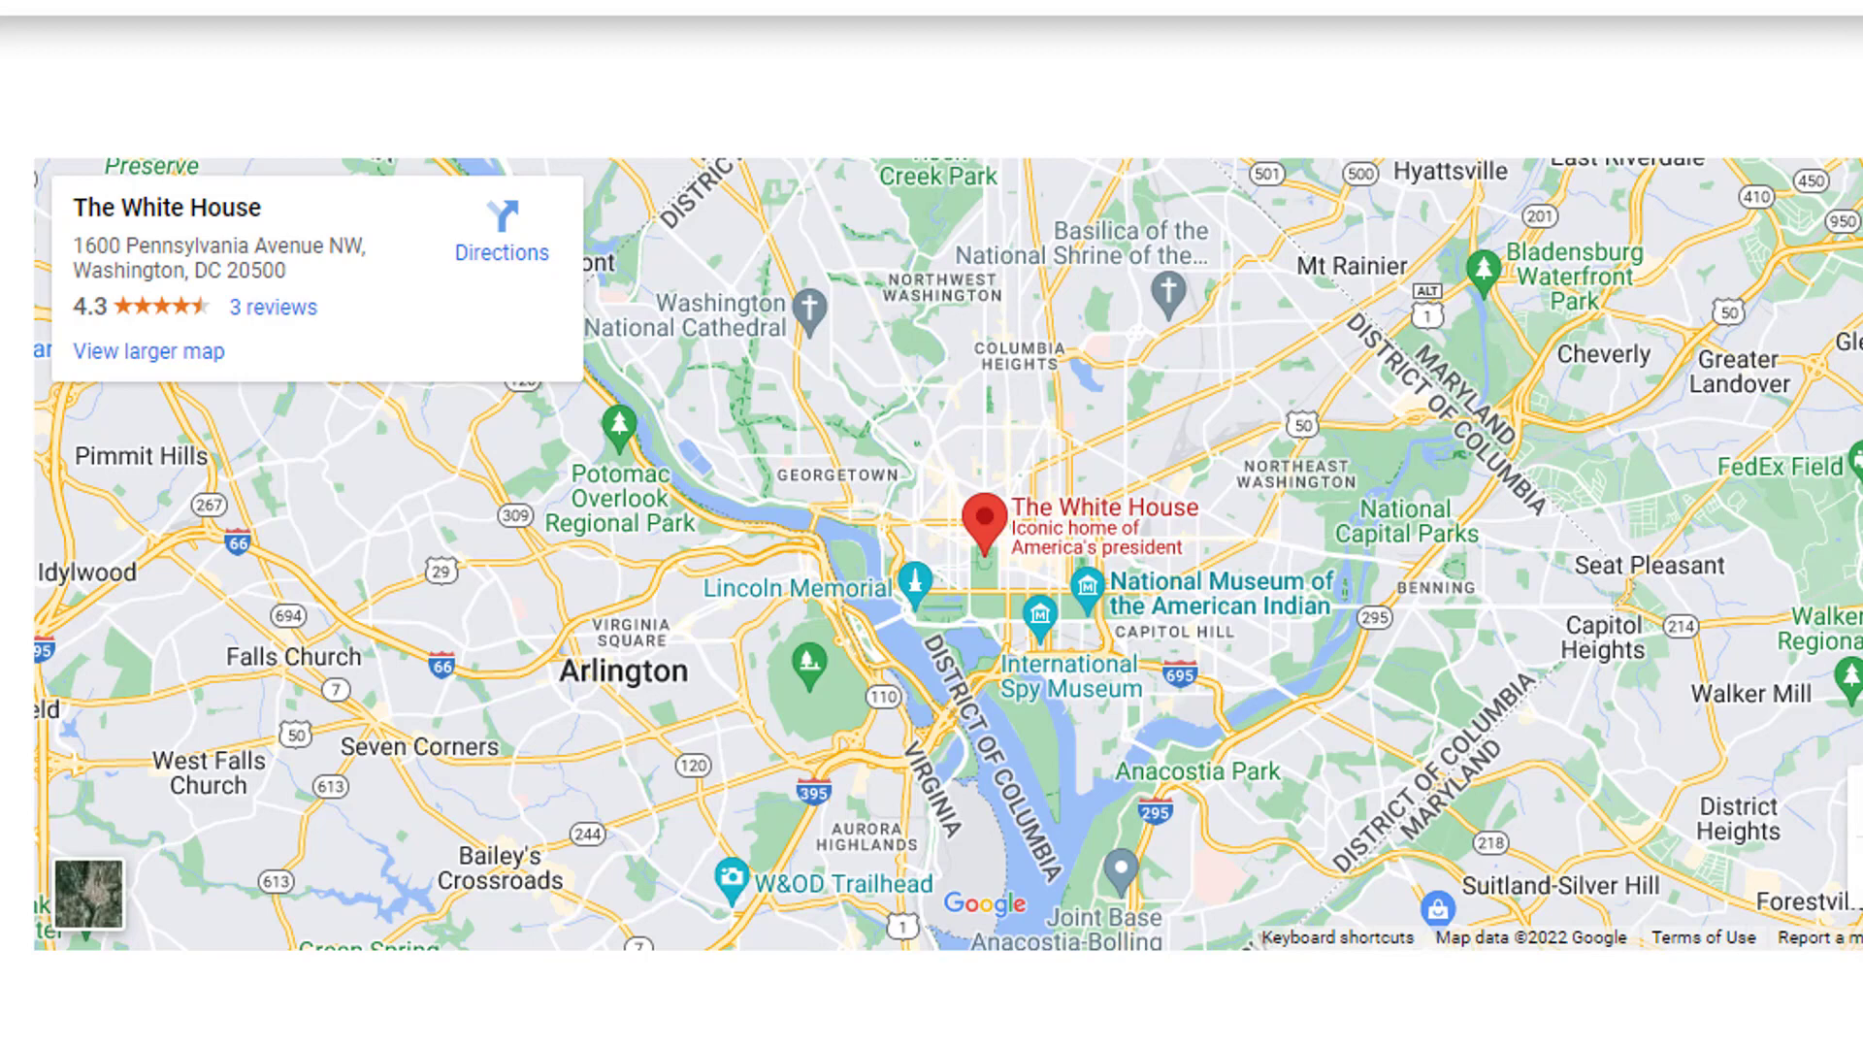
Step: Set the Code module's left margin to -90%
{"action": "left_click_drag", "start_coordinate": [1862, 184], "coordinate": [1190, 141]}
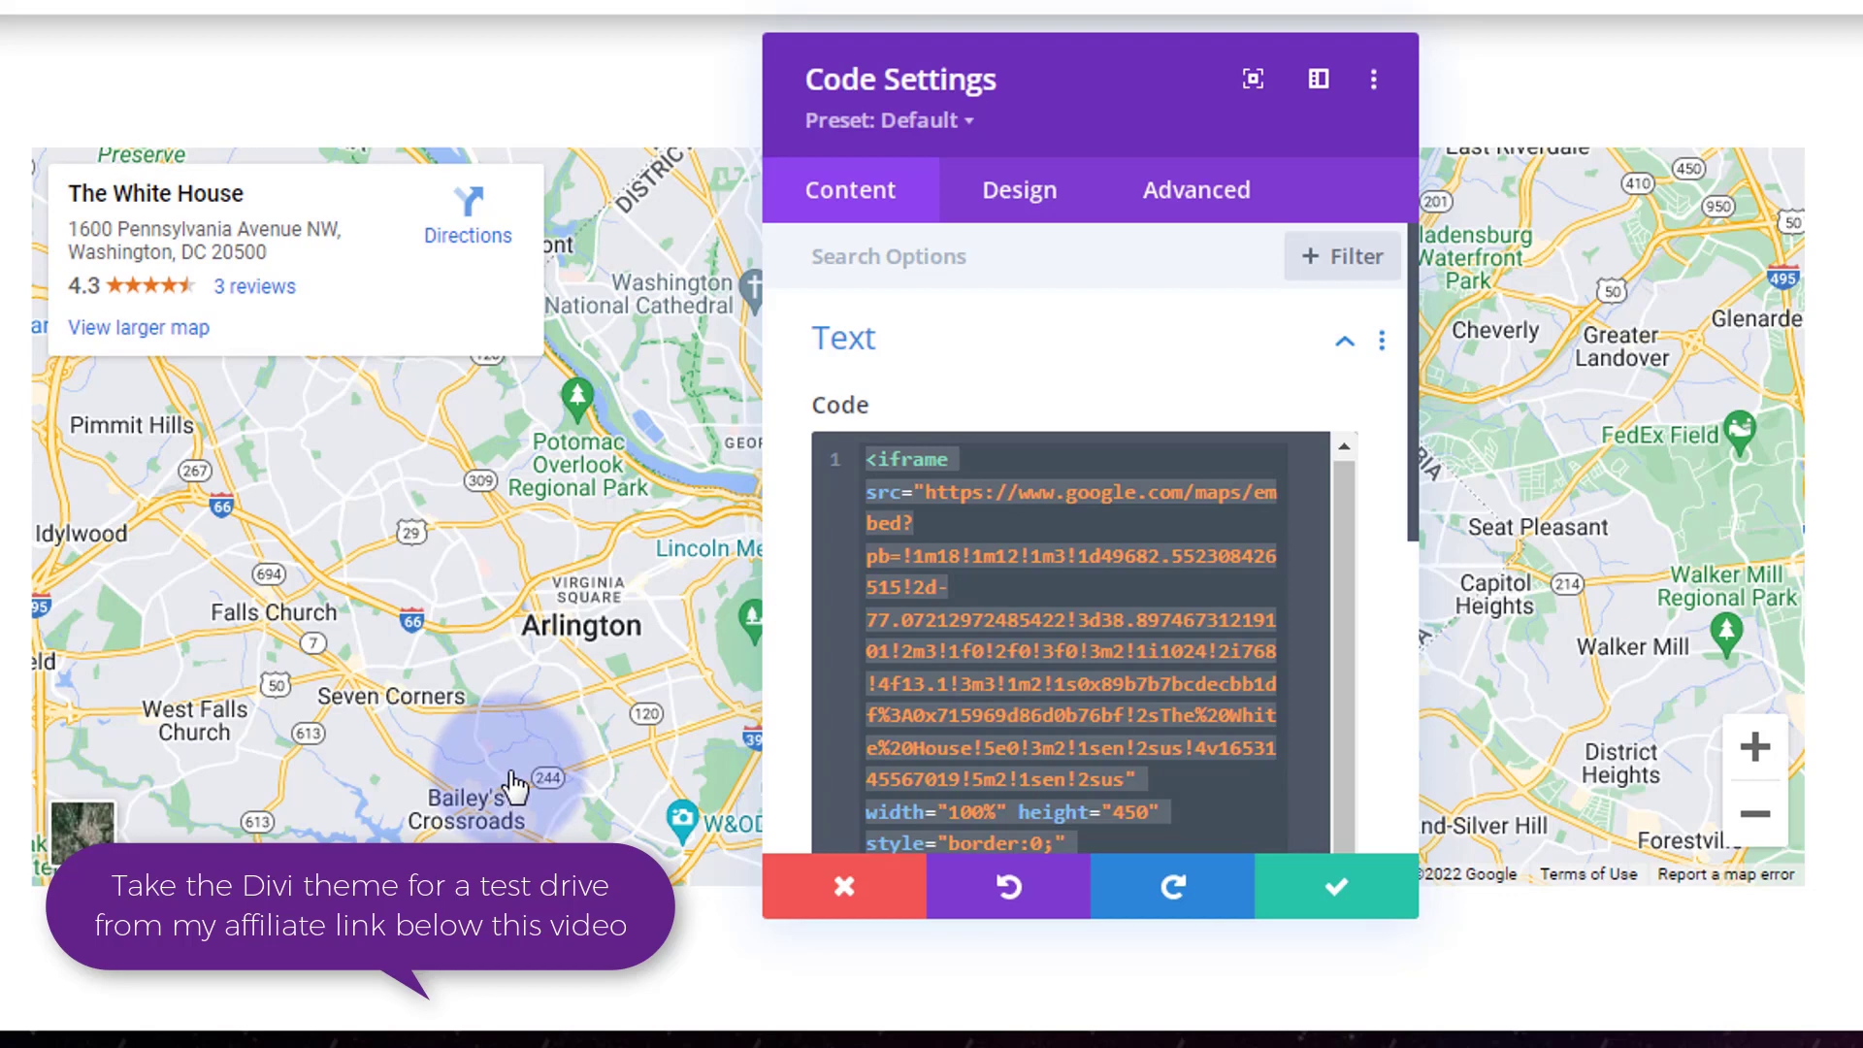
{"action": "left_click", "coordinate": [1031, 195]}
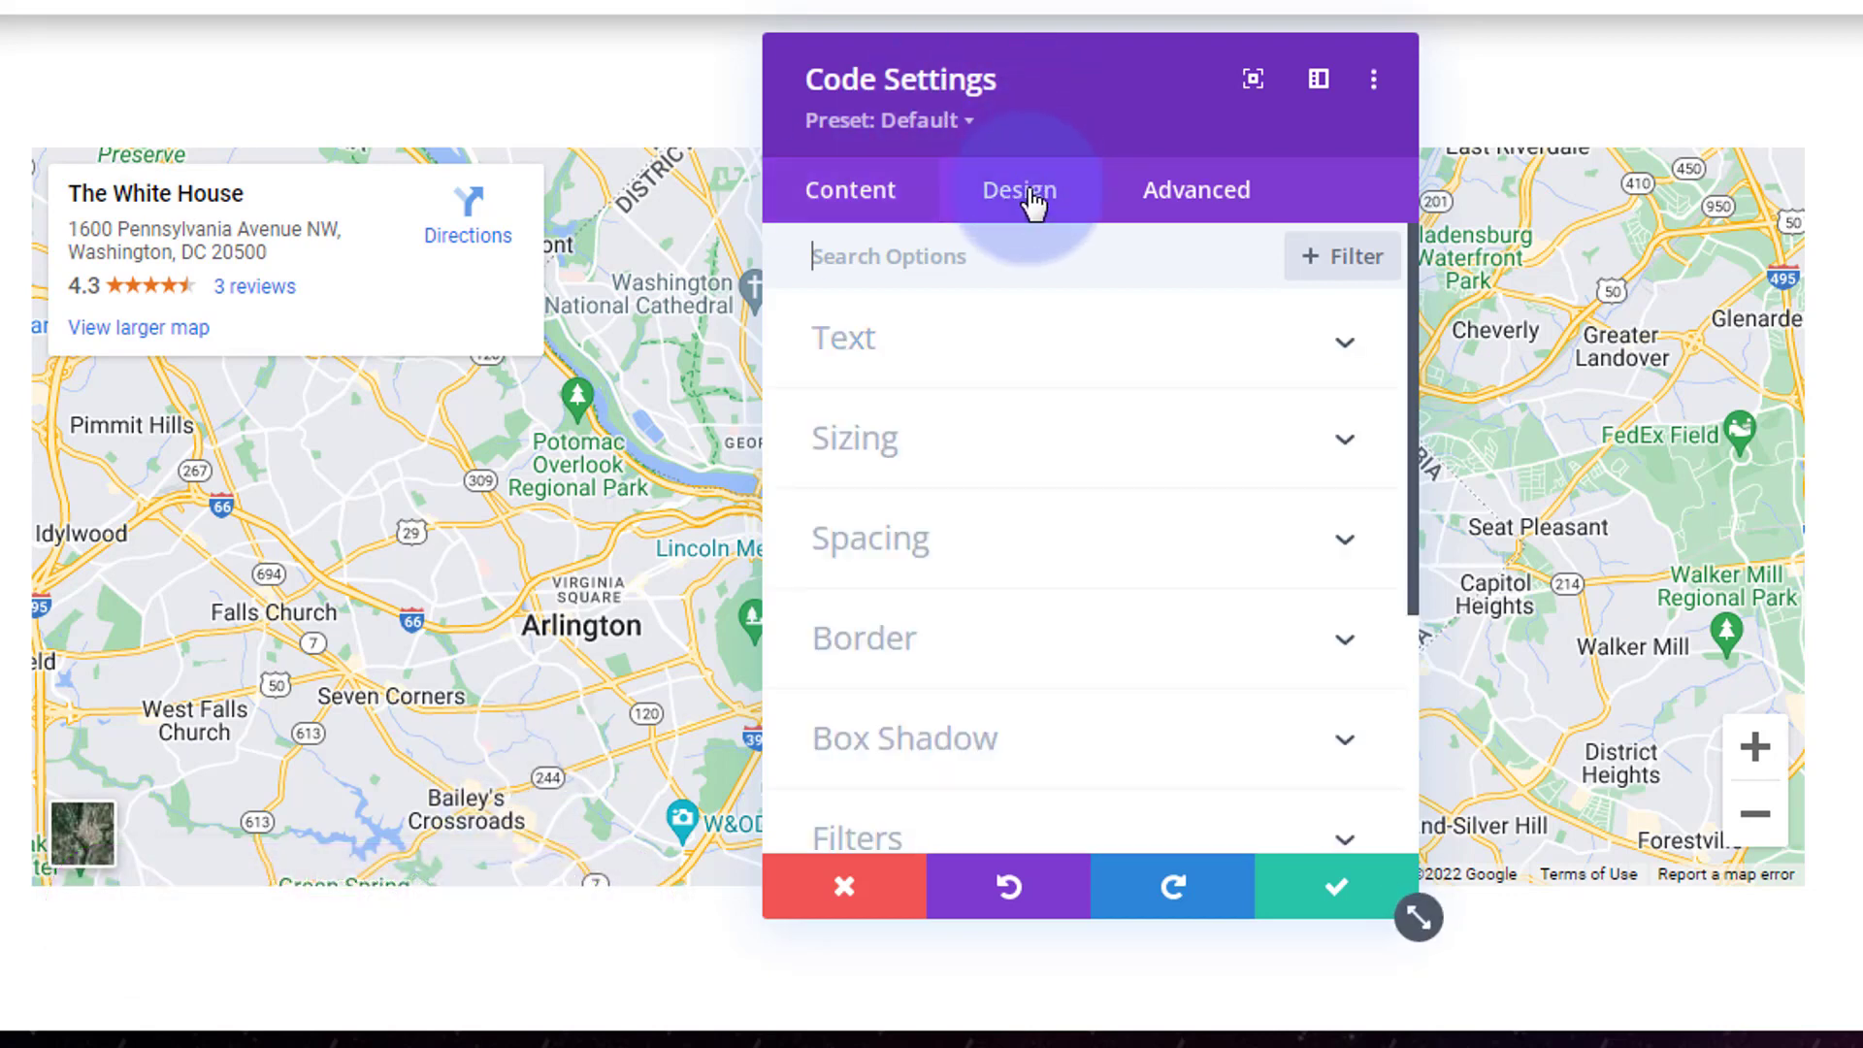
{"action": "left_click", "coordinate": [1055, 540]}
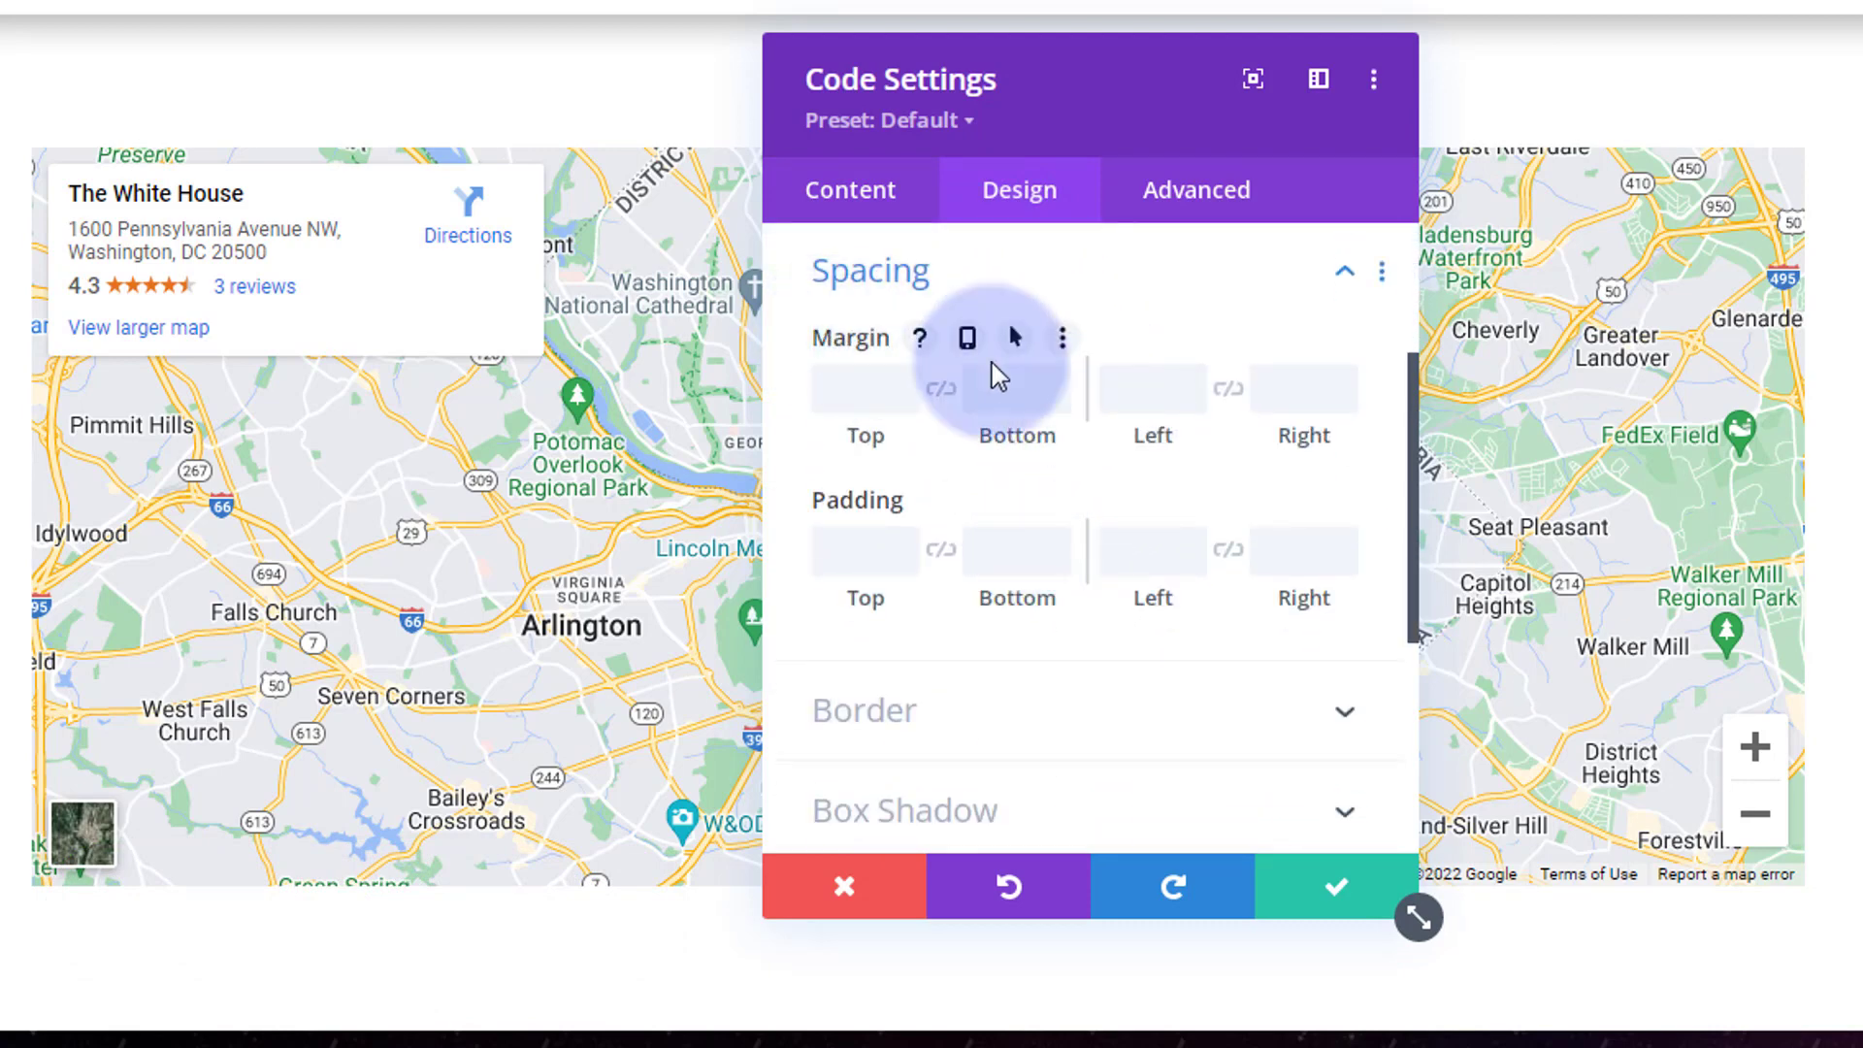
{"action": "left_click", "coordinate": [1151, 405]}
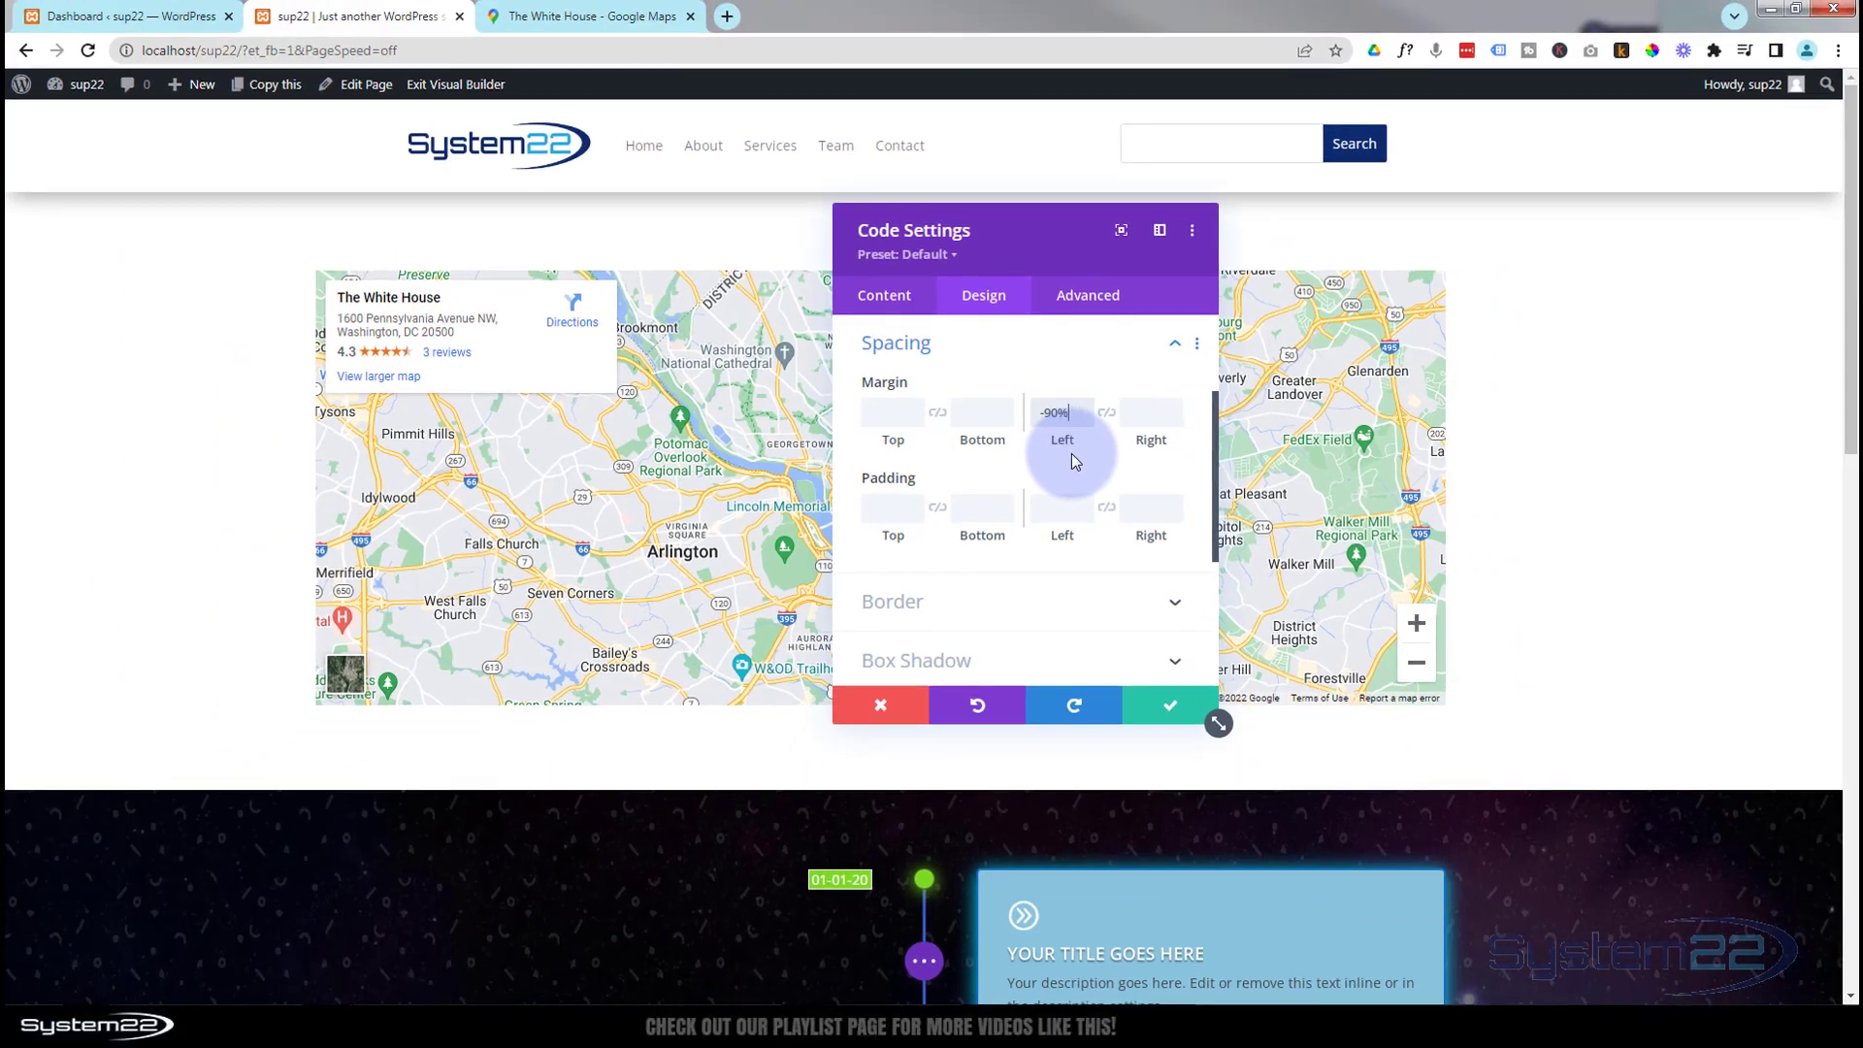
{"action": "type", "text": "%"}
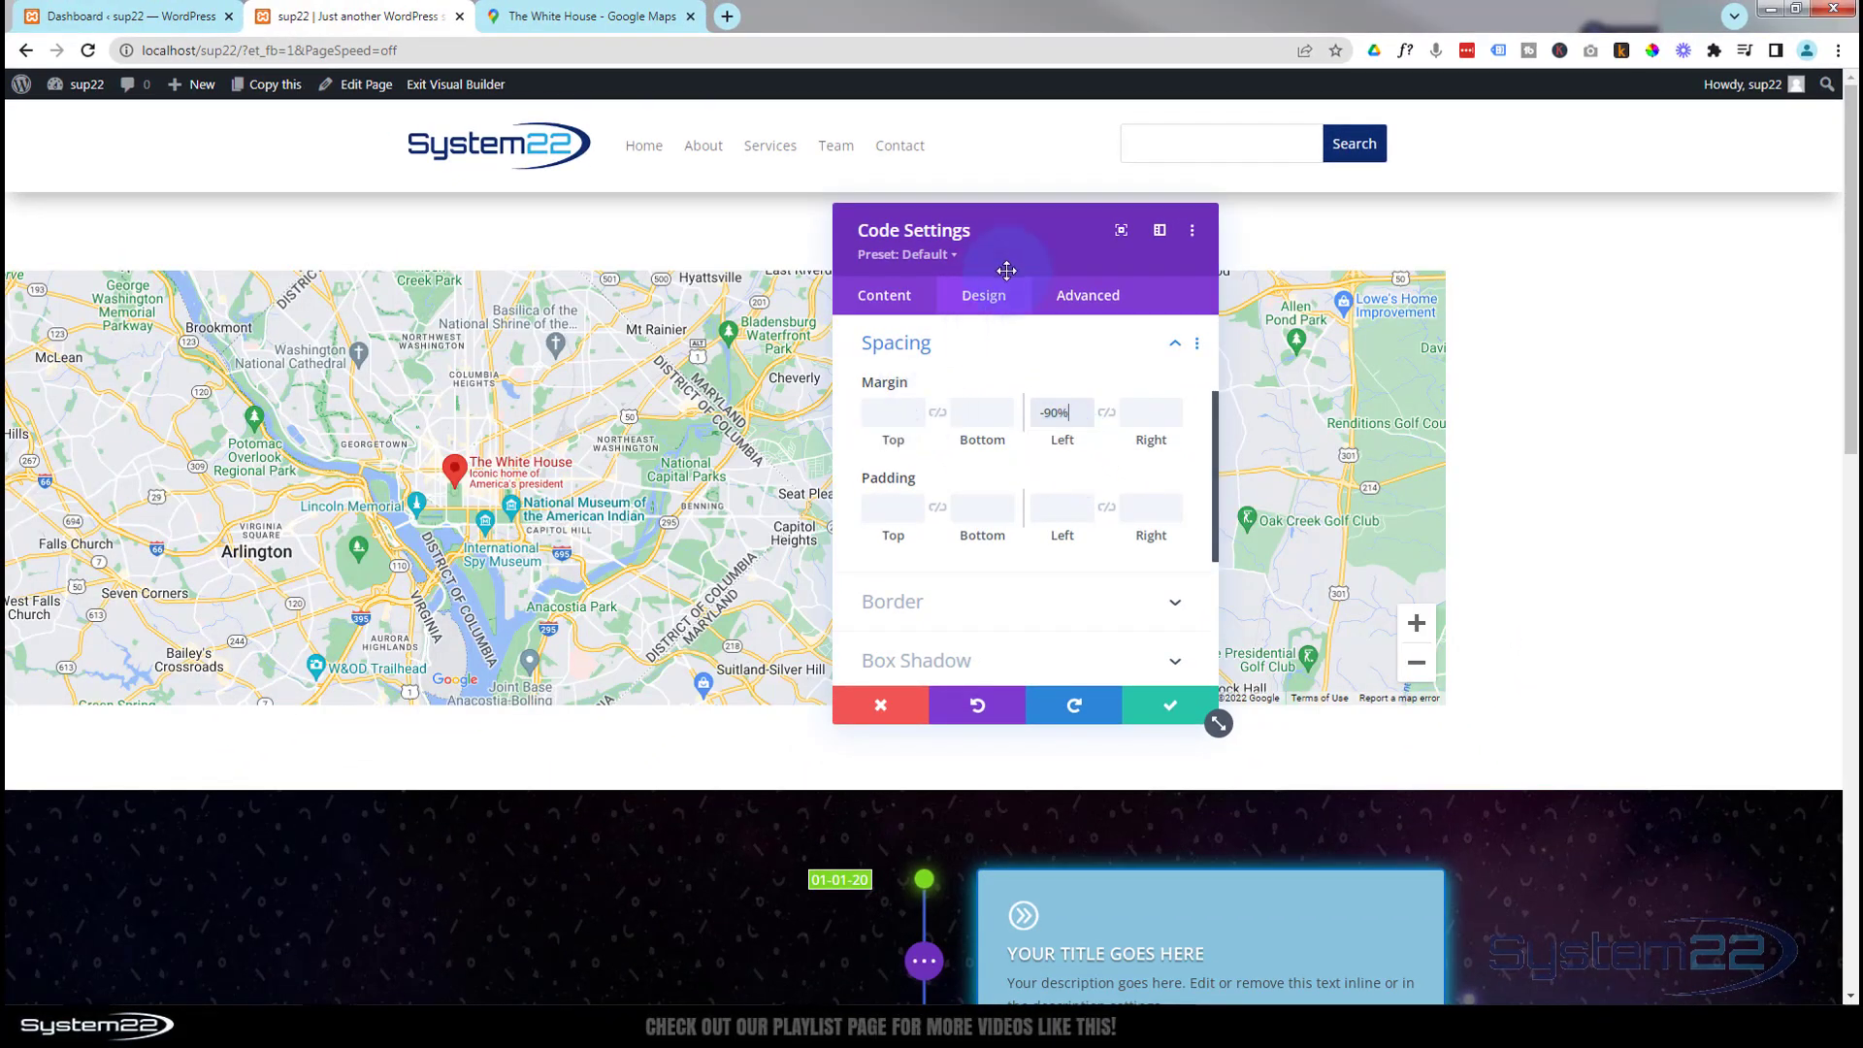
Step: Set the Code module's right padding to 90% and save the module settings
{"action": "left_click_drag", "start_coordinate": [1017, 224], "coordinate": [1575, 263]}
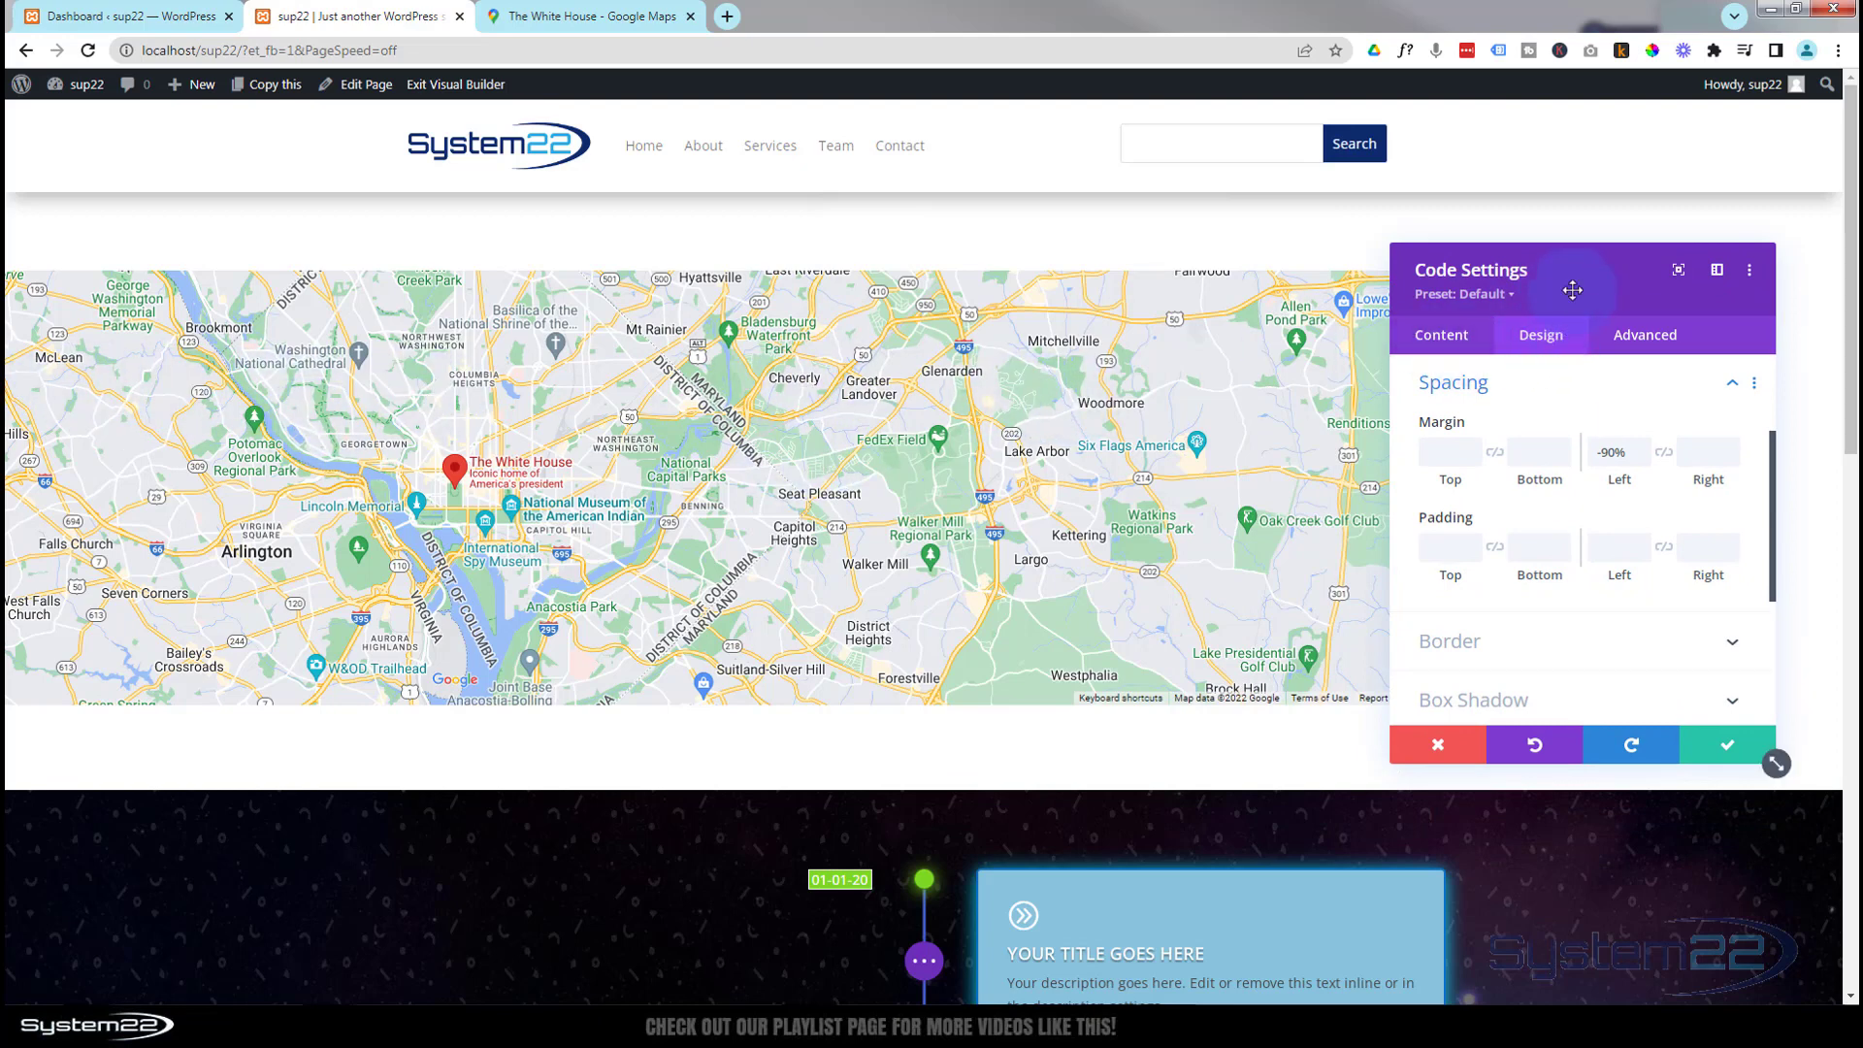
{"action": "left_click_drag", "start_coordinate": [1580, 274], "coordinate": [1388, 268]}
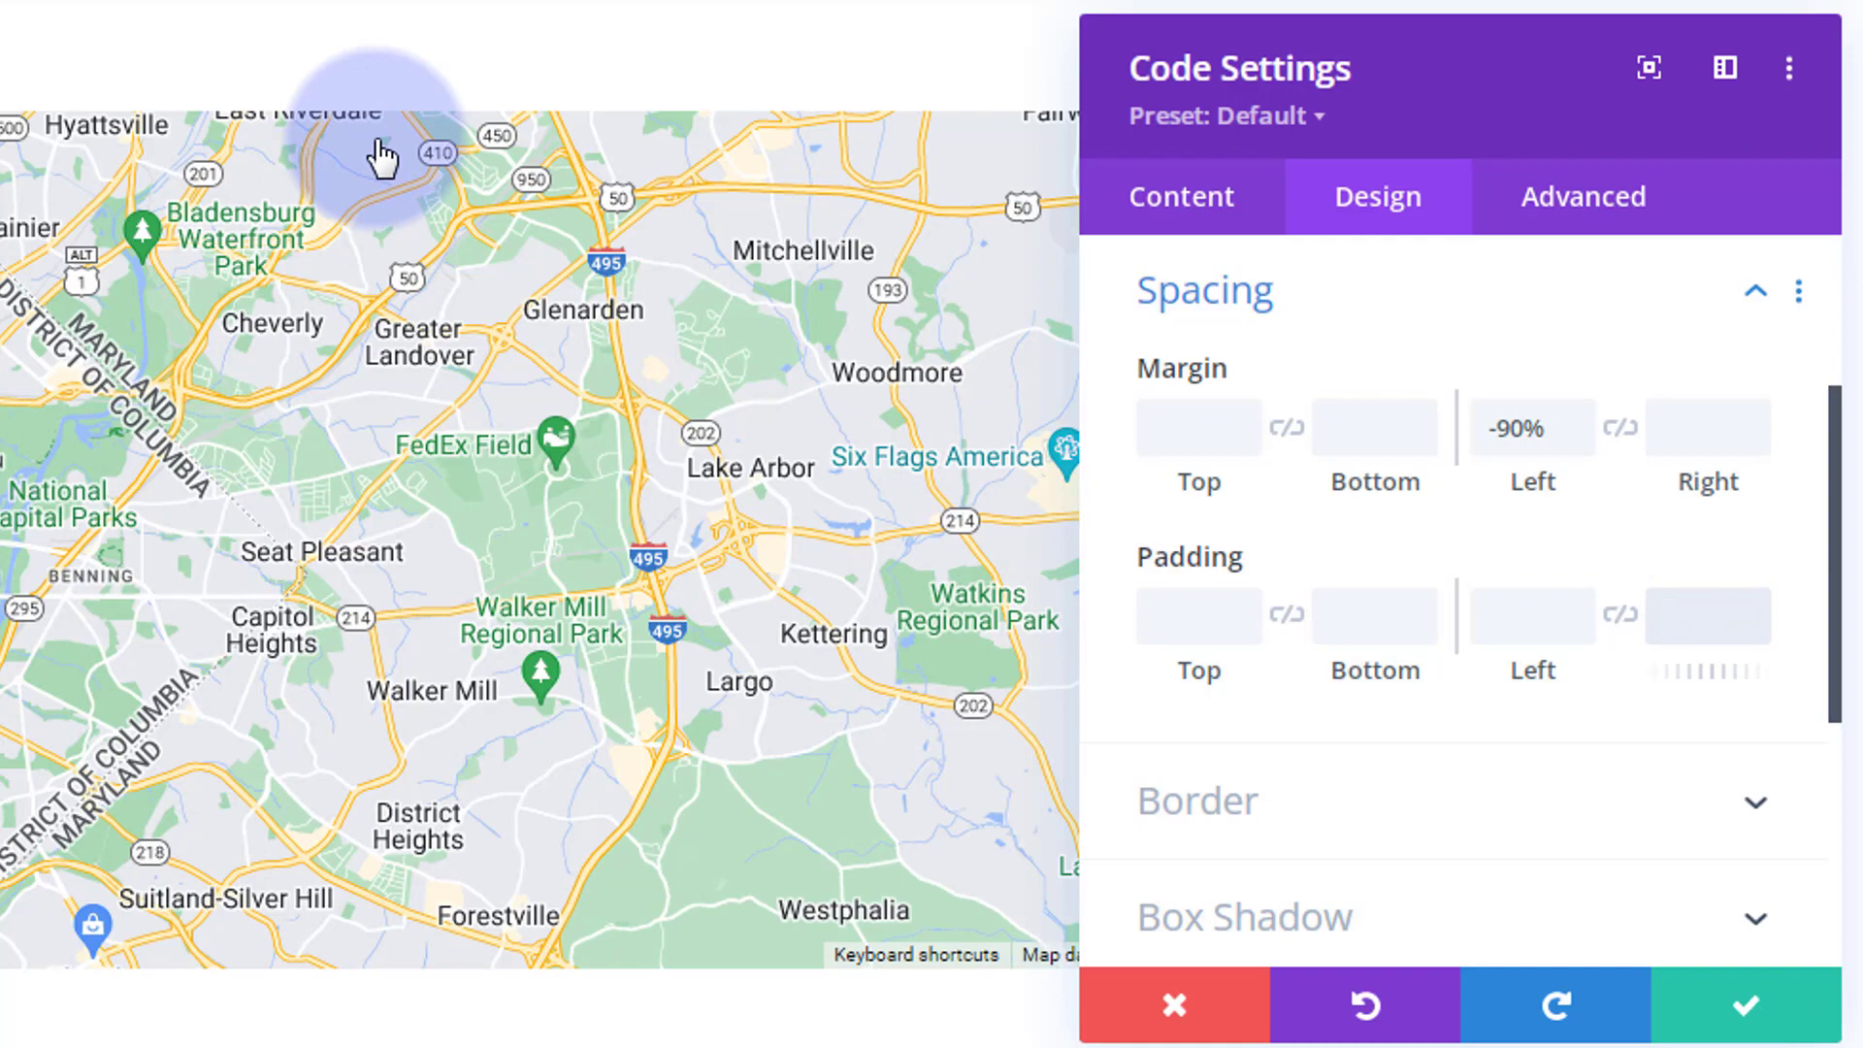
{"action": "type", "text": "px"}
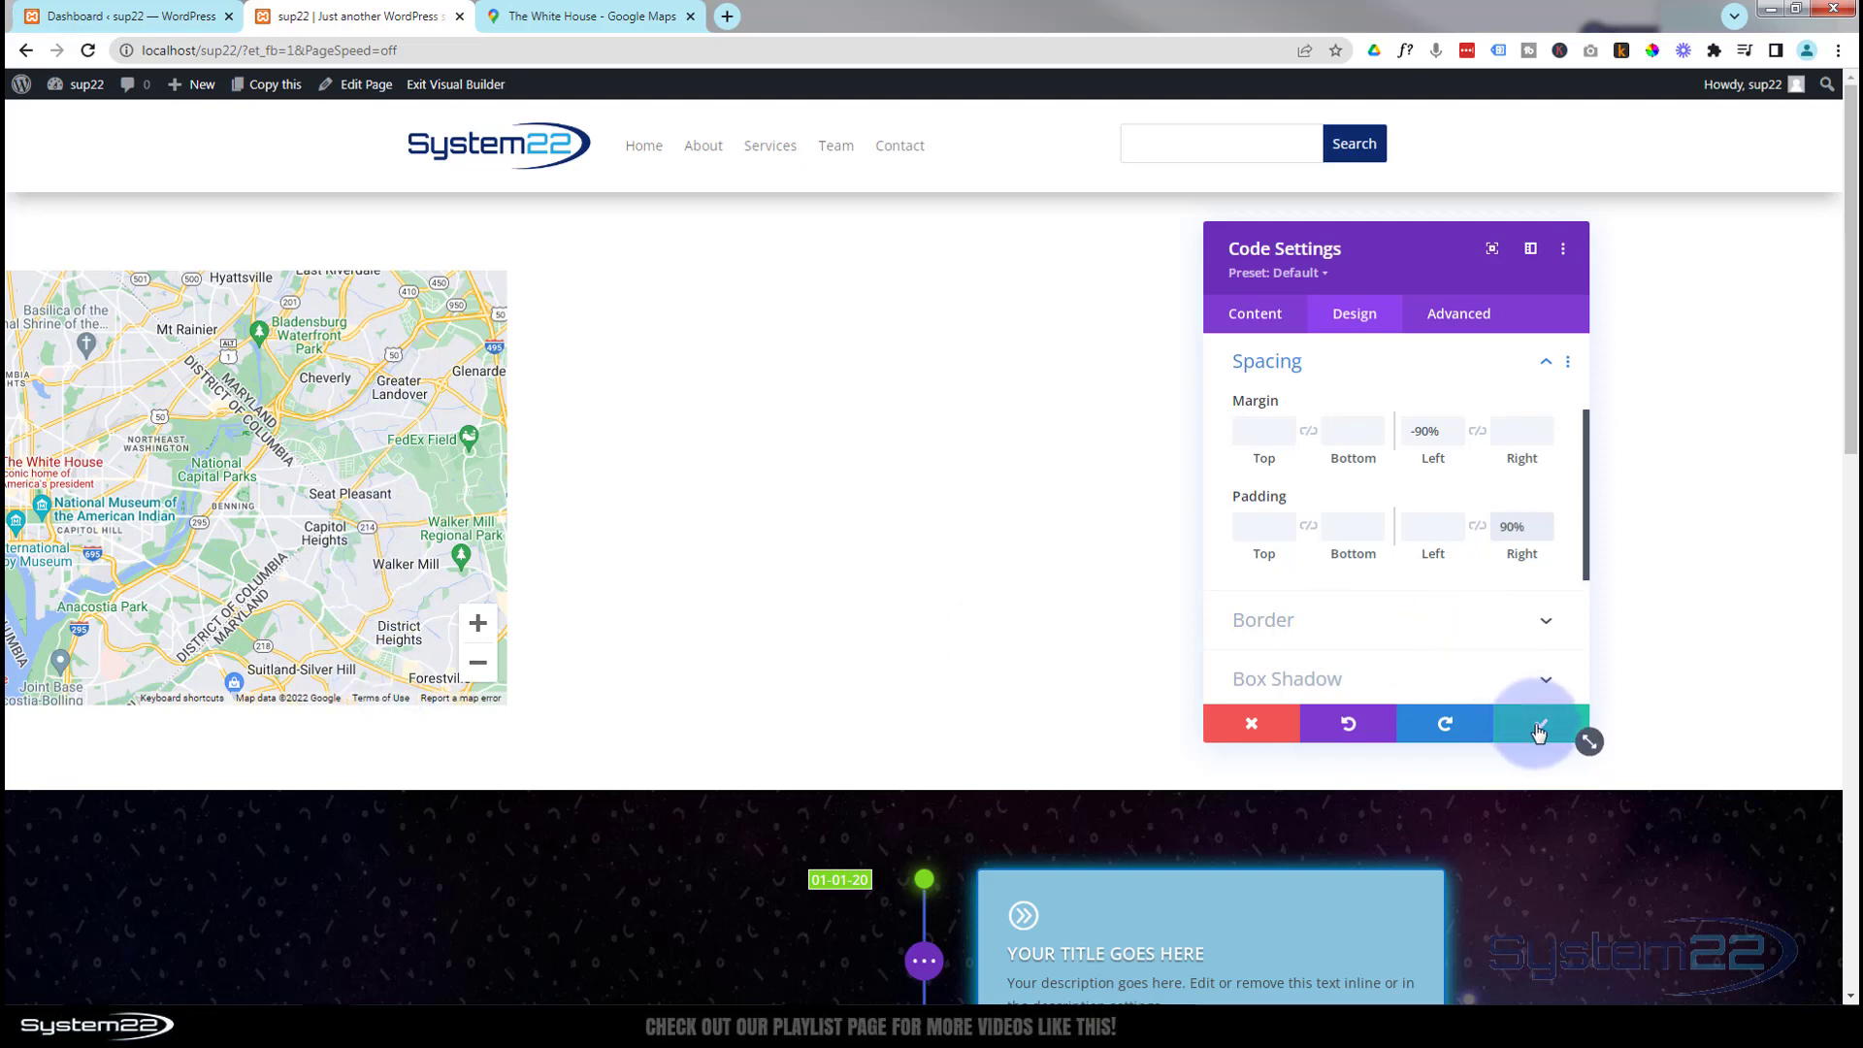
{"action": "left_click", "coordinate": [1538, 731]}
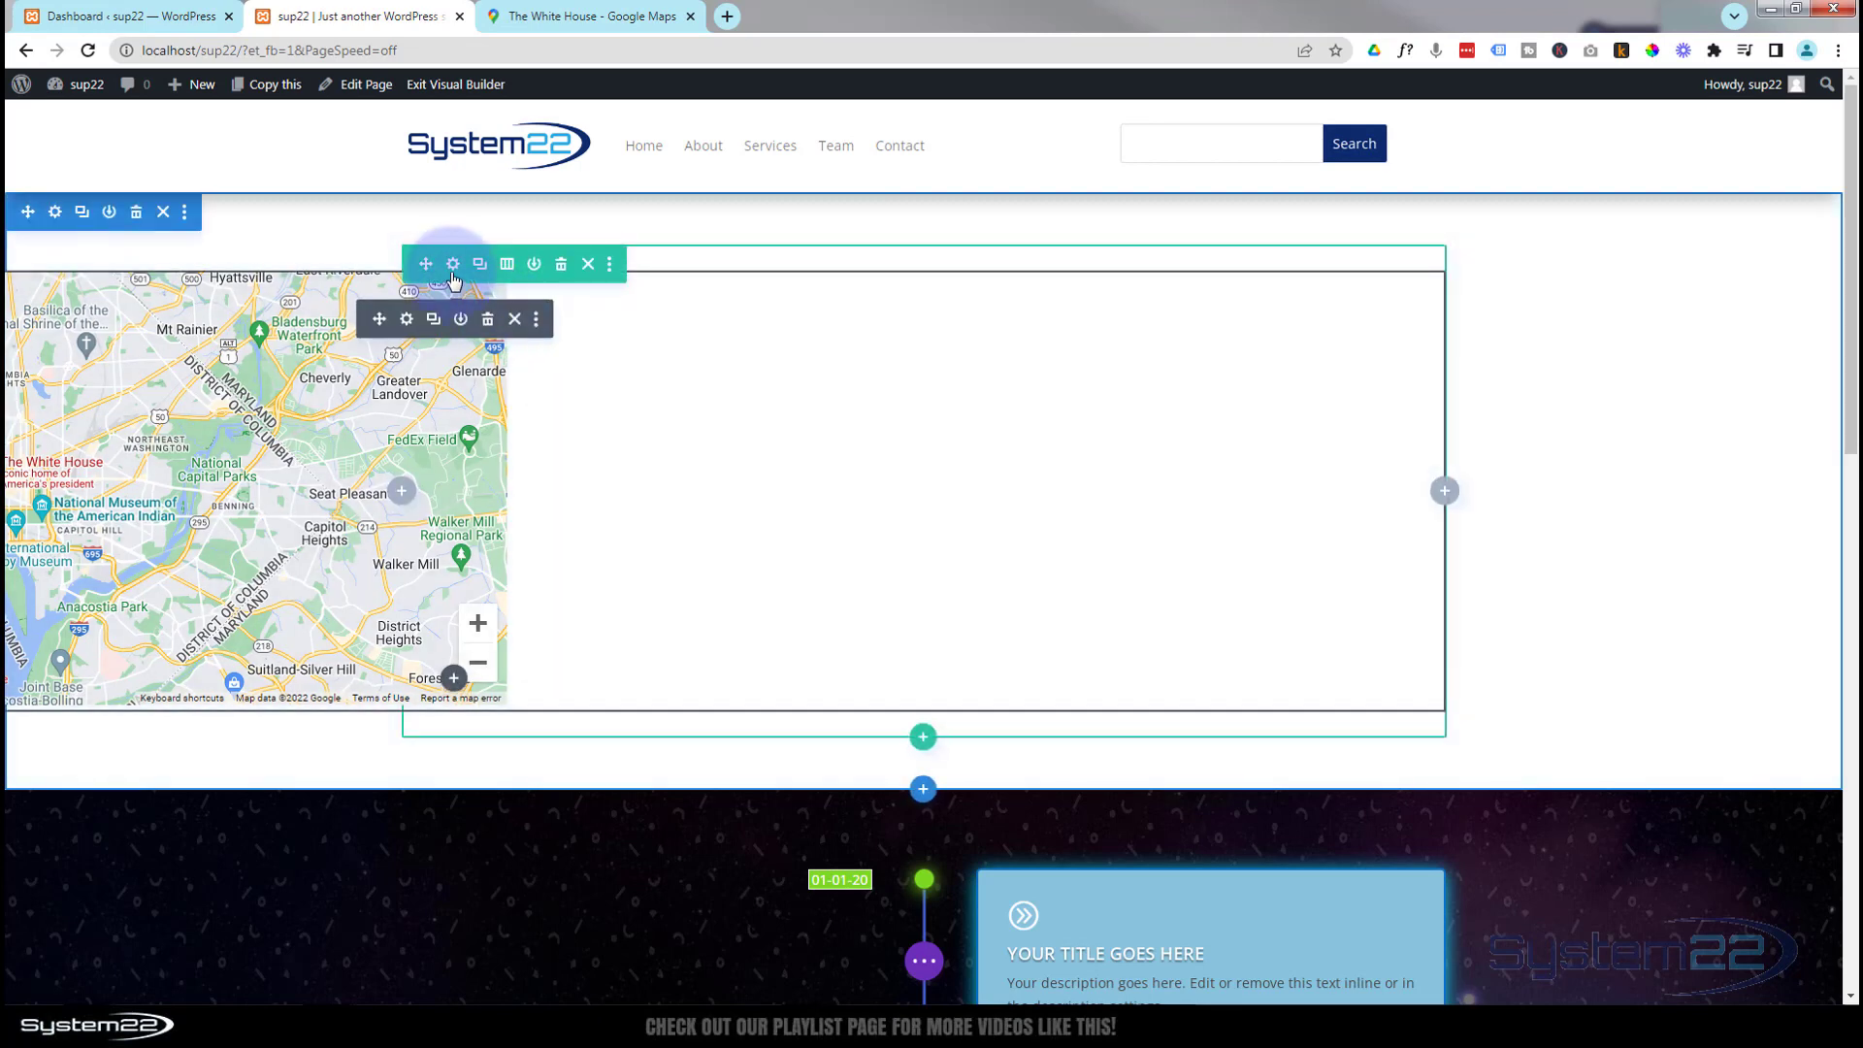
Step: Set the map row's horizontal and vertical overflow to Hidden in its visibility settings
{"action": "left_click", "coordinate": [452, 265]}
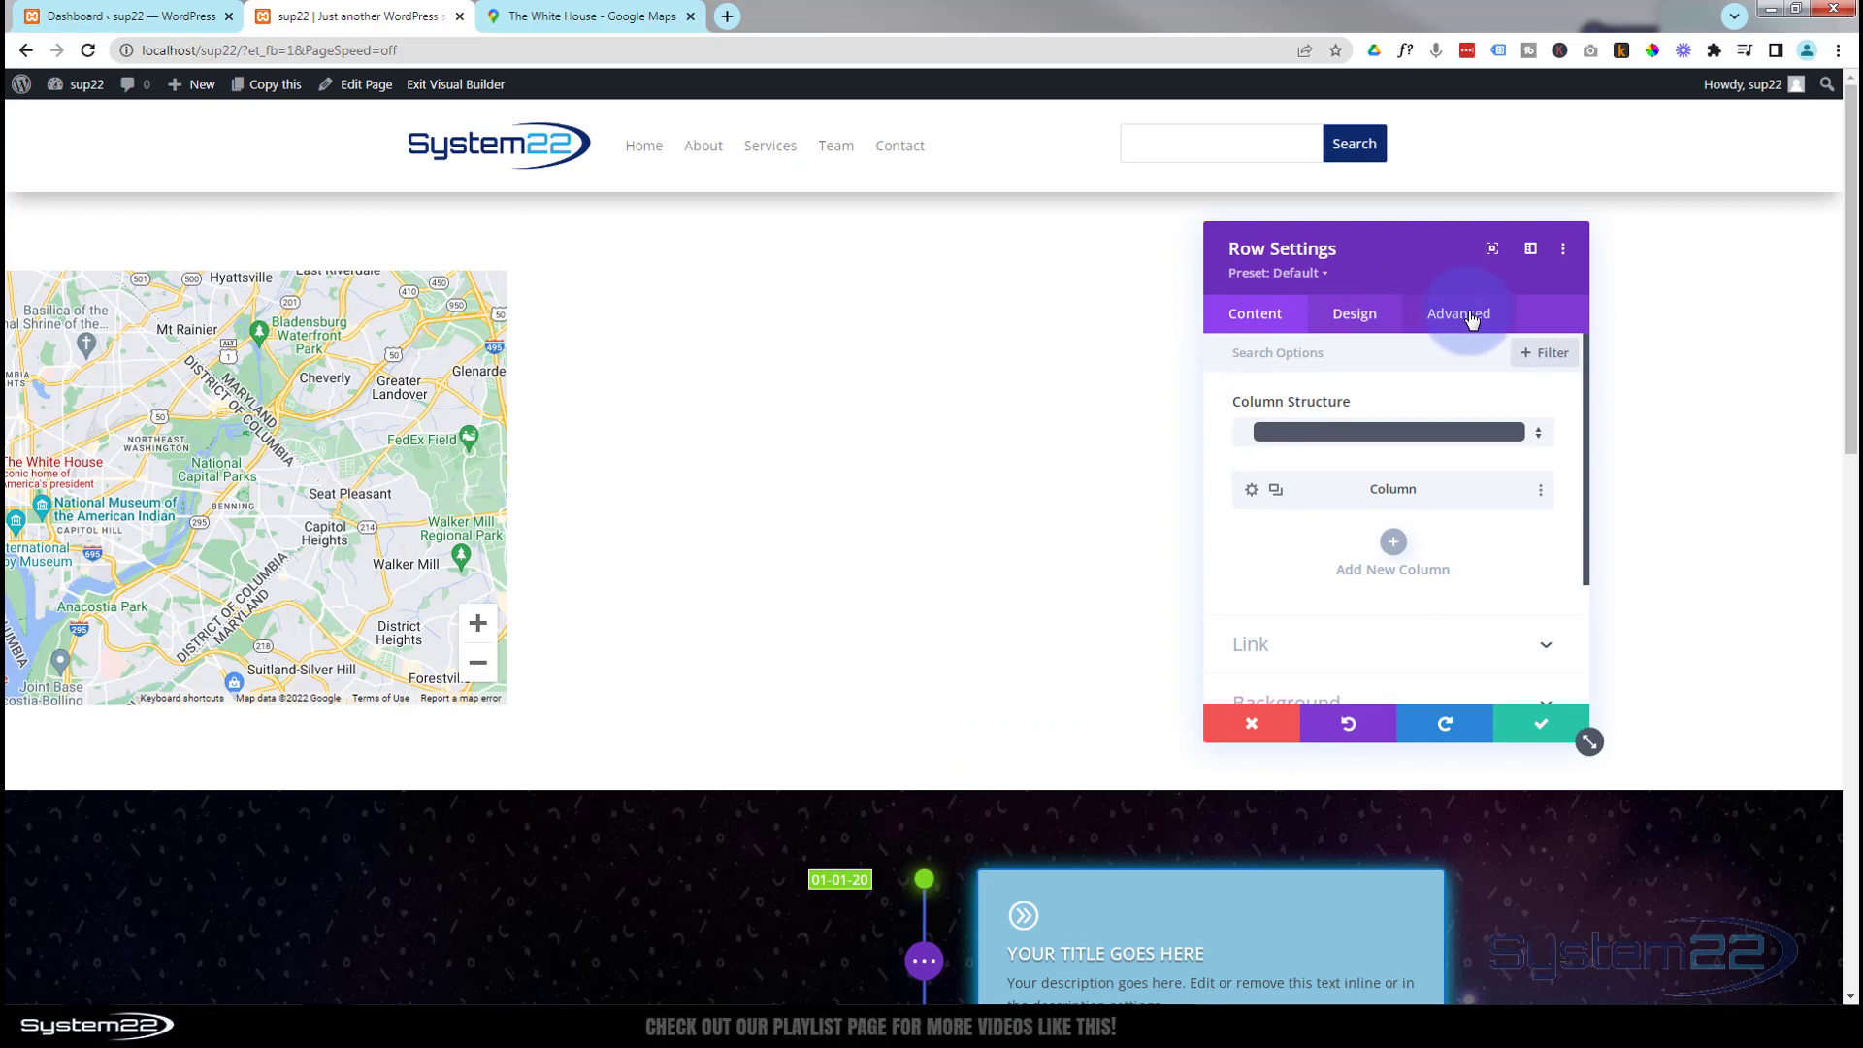
{"action": "left_click", "coordinate": [1463, 316]}
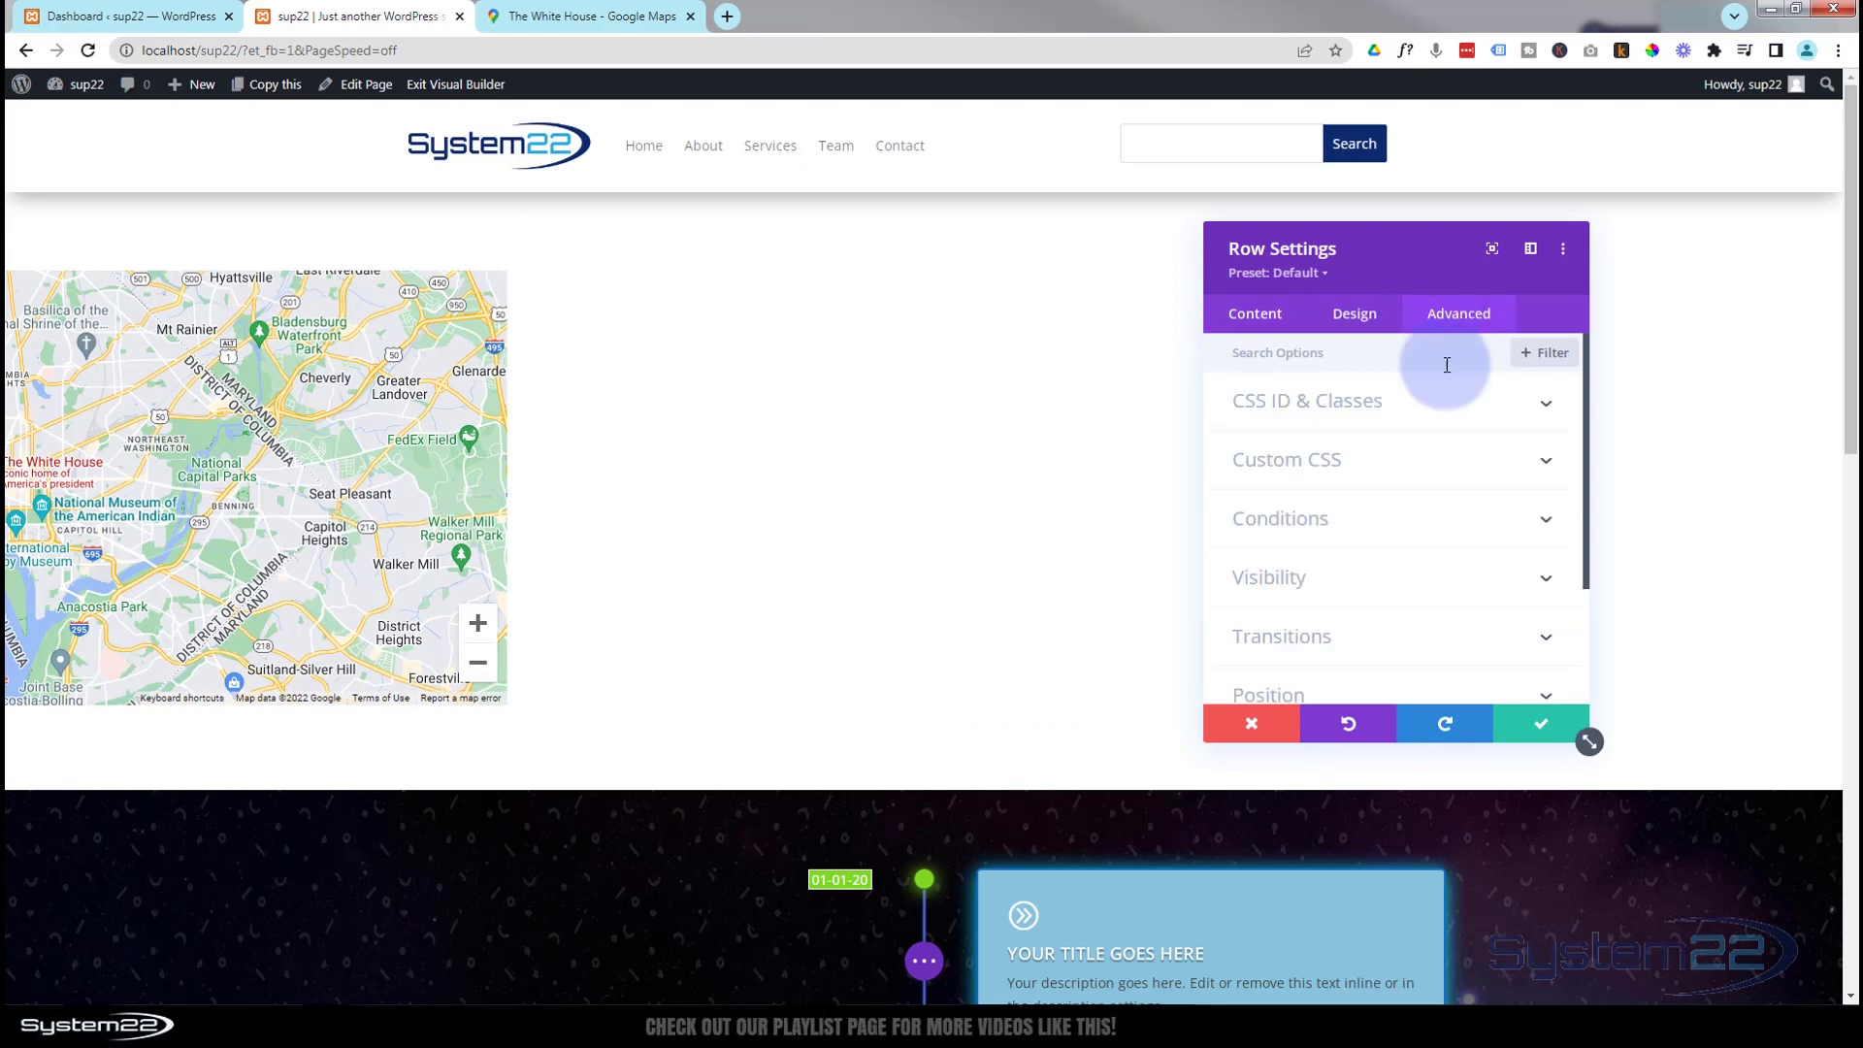
{"action": "left_click", "coordinate": [1394, 591]}
{"action": "scroll", "coordinate": [1393, 586], "scroll_direction": "down", "scroll_amount": 2}
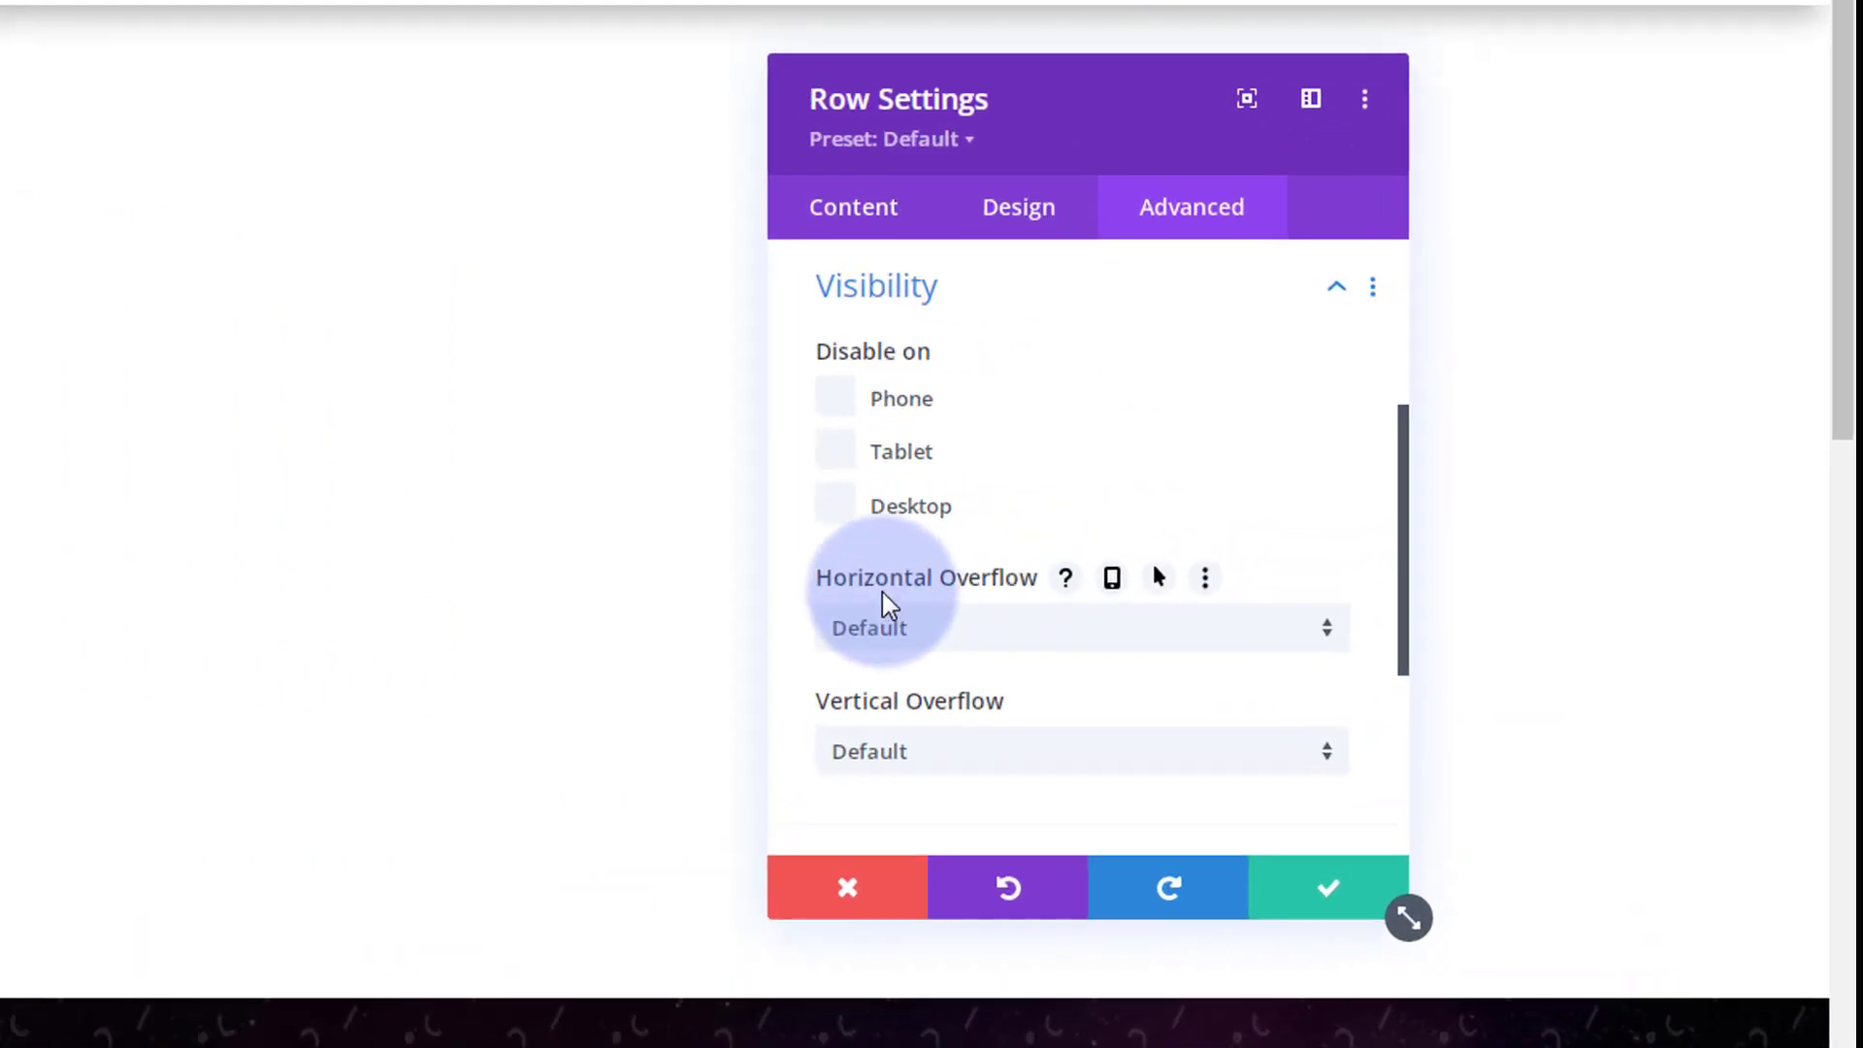
{"action": "left_click", "coordinate": [939, 667]}
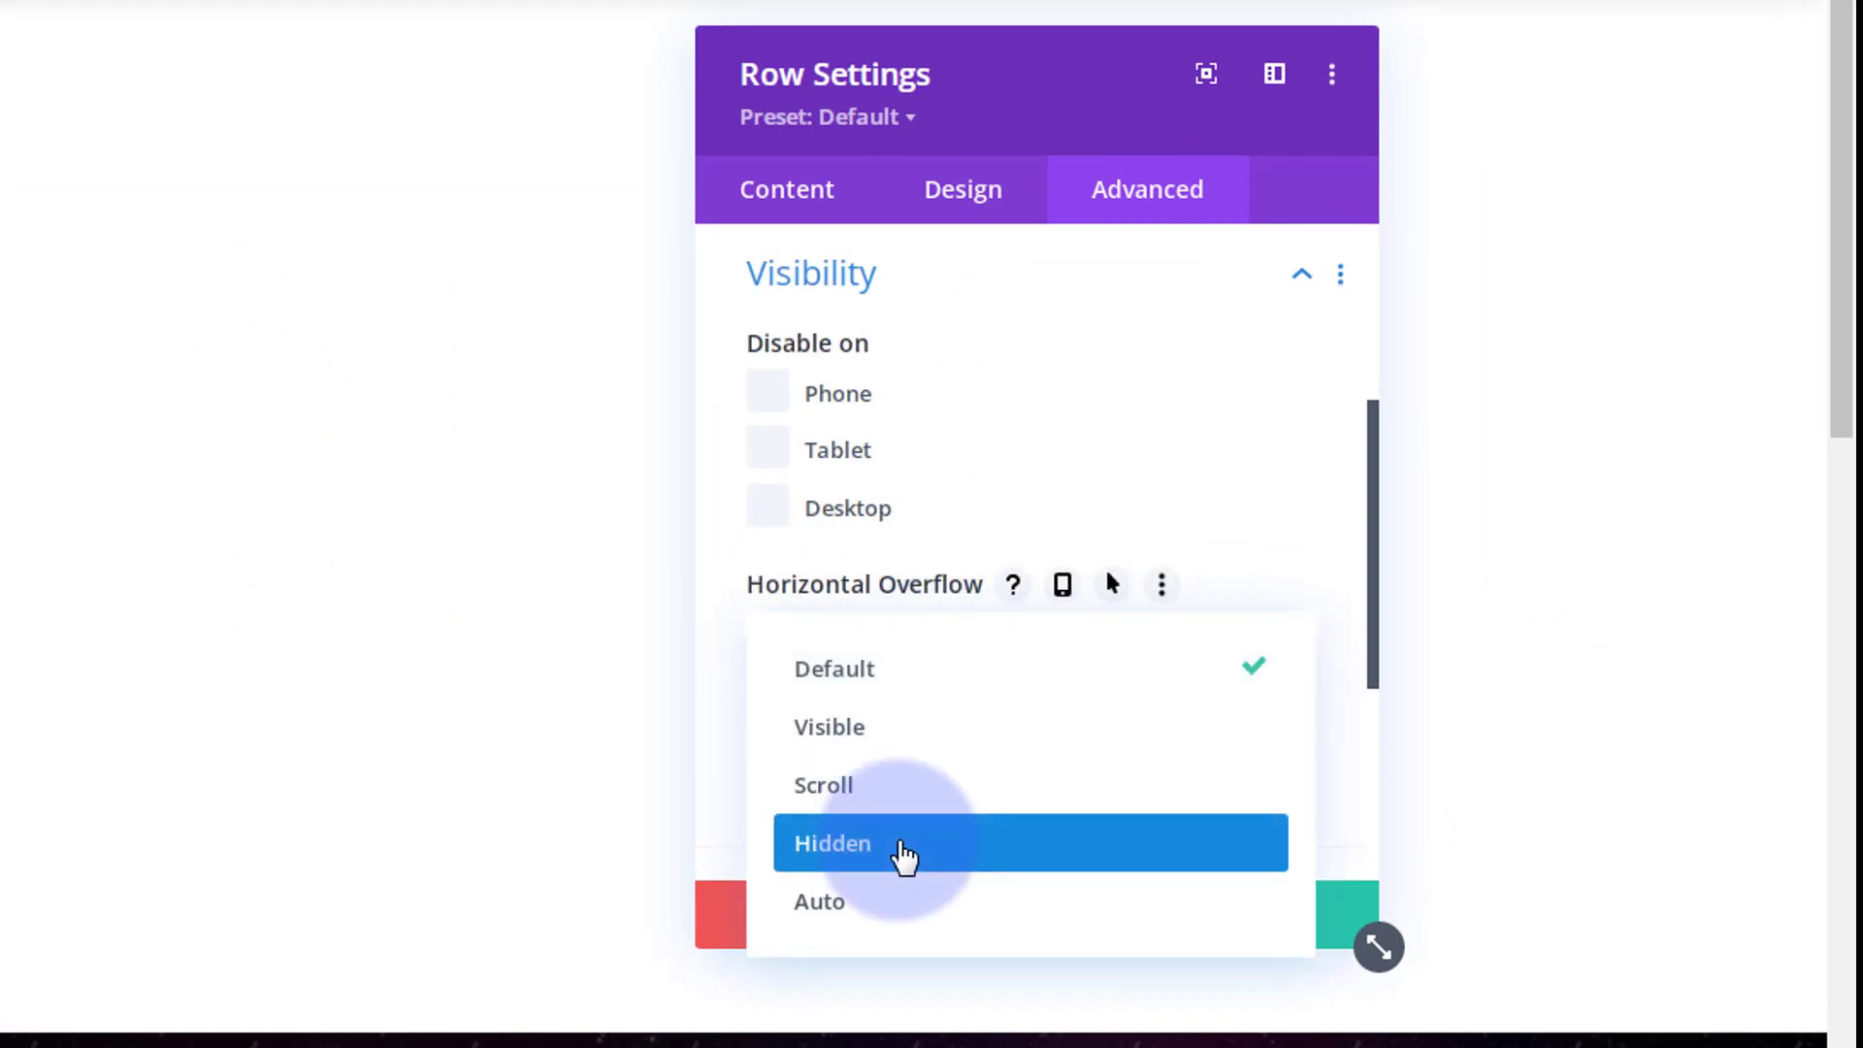
{"action": "left_click", "coordinate": [908, 854]}
{"action": "left_click", "coordinate": [1339, 645]}
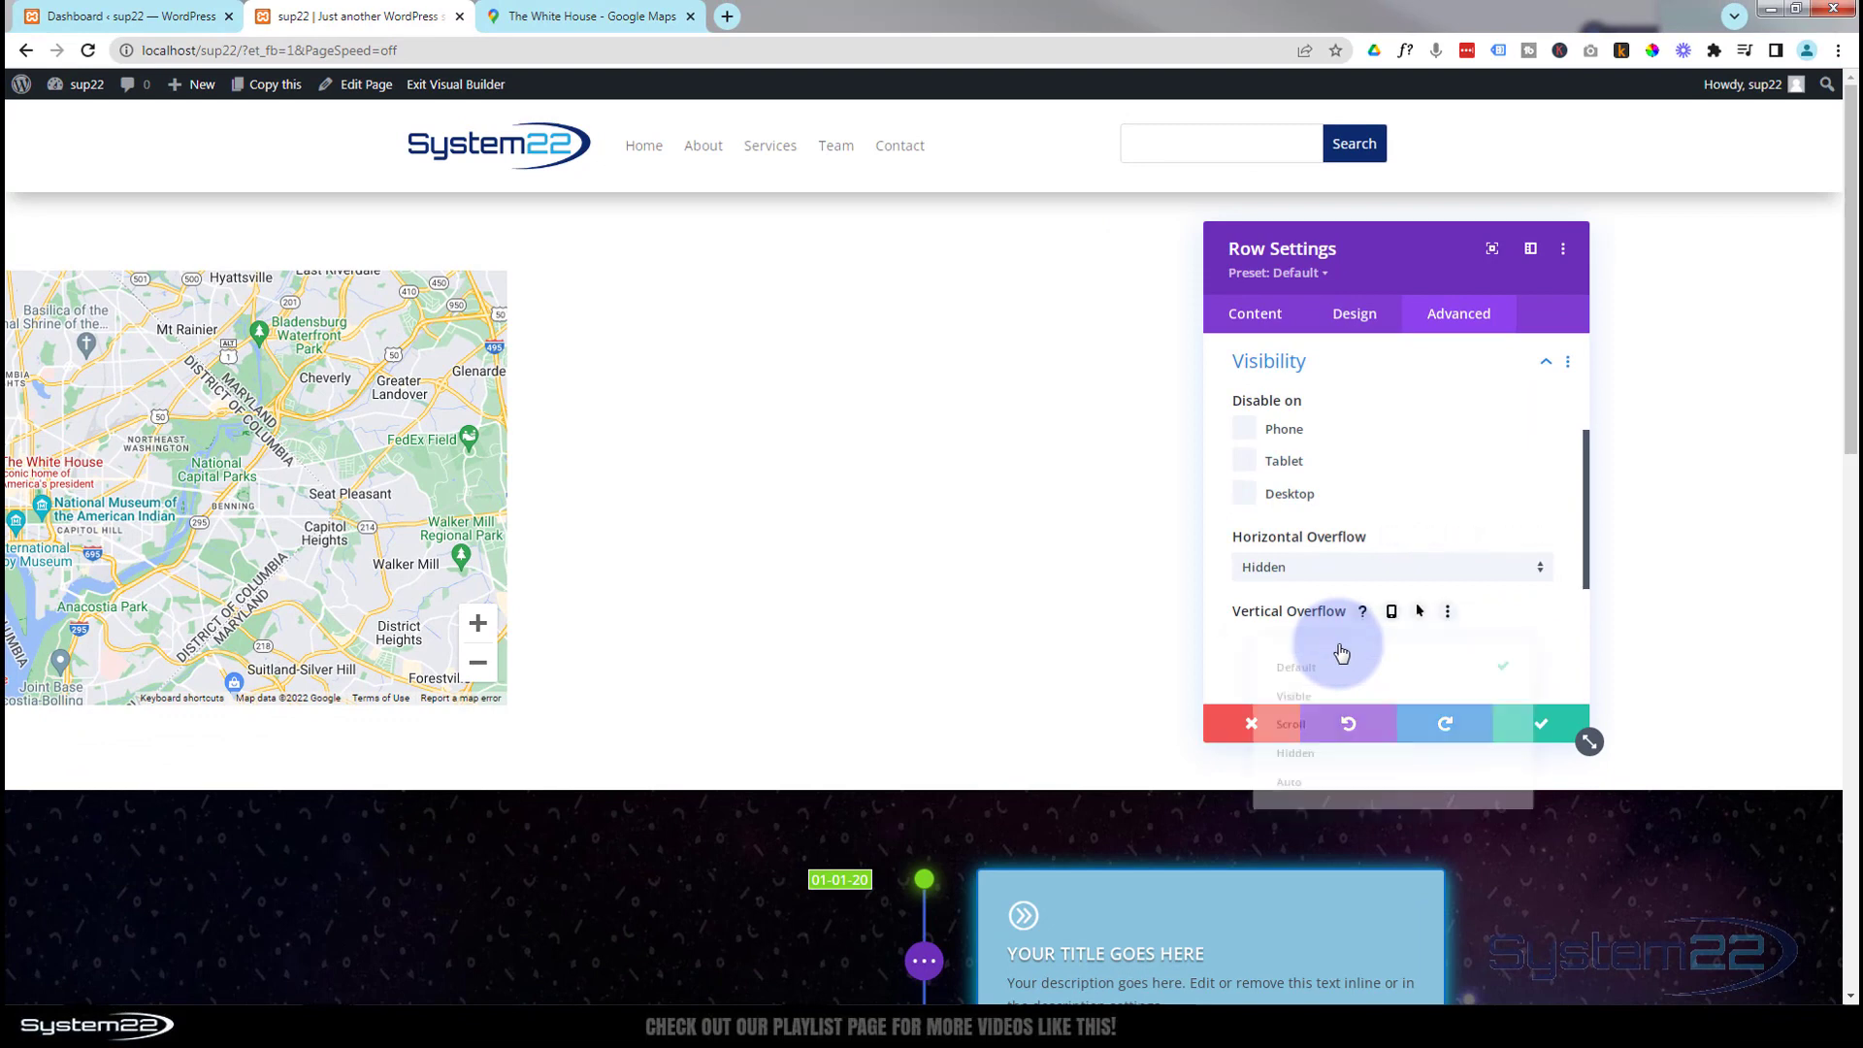
{"action": "left_click", "coordinate": [1329, 761]}
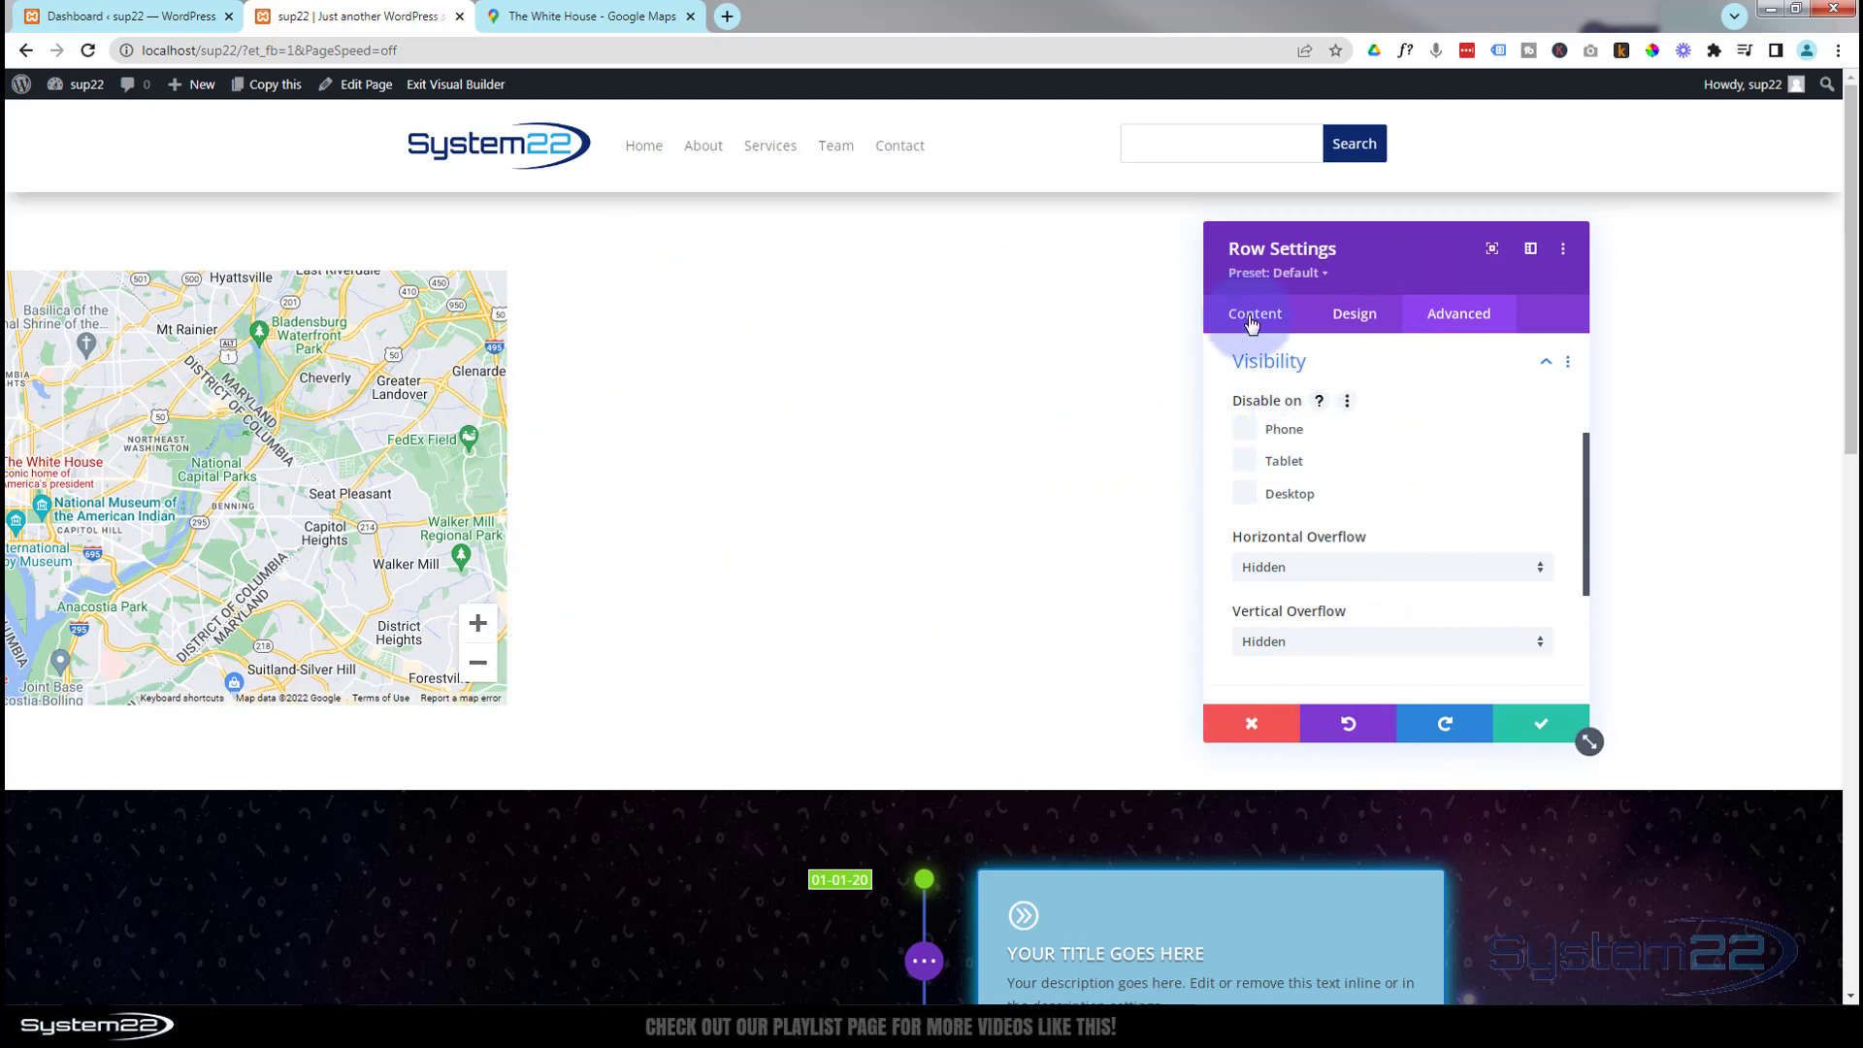
Step: Add a background mask to the row and choose the Chevrons shape
{"action": "left_click", "coordinate": [1251, 319]}
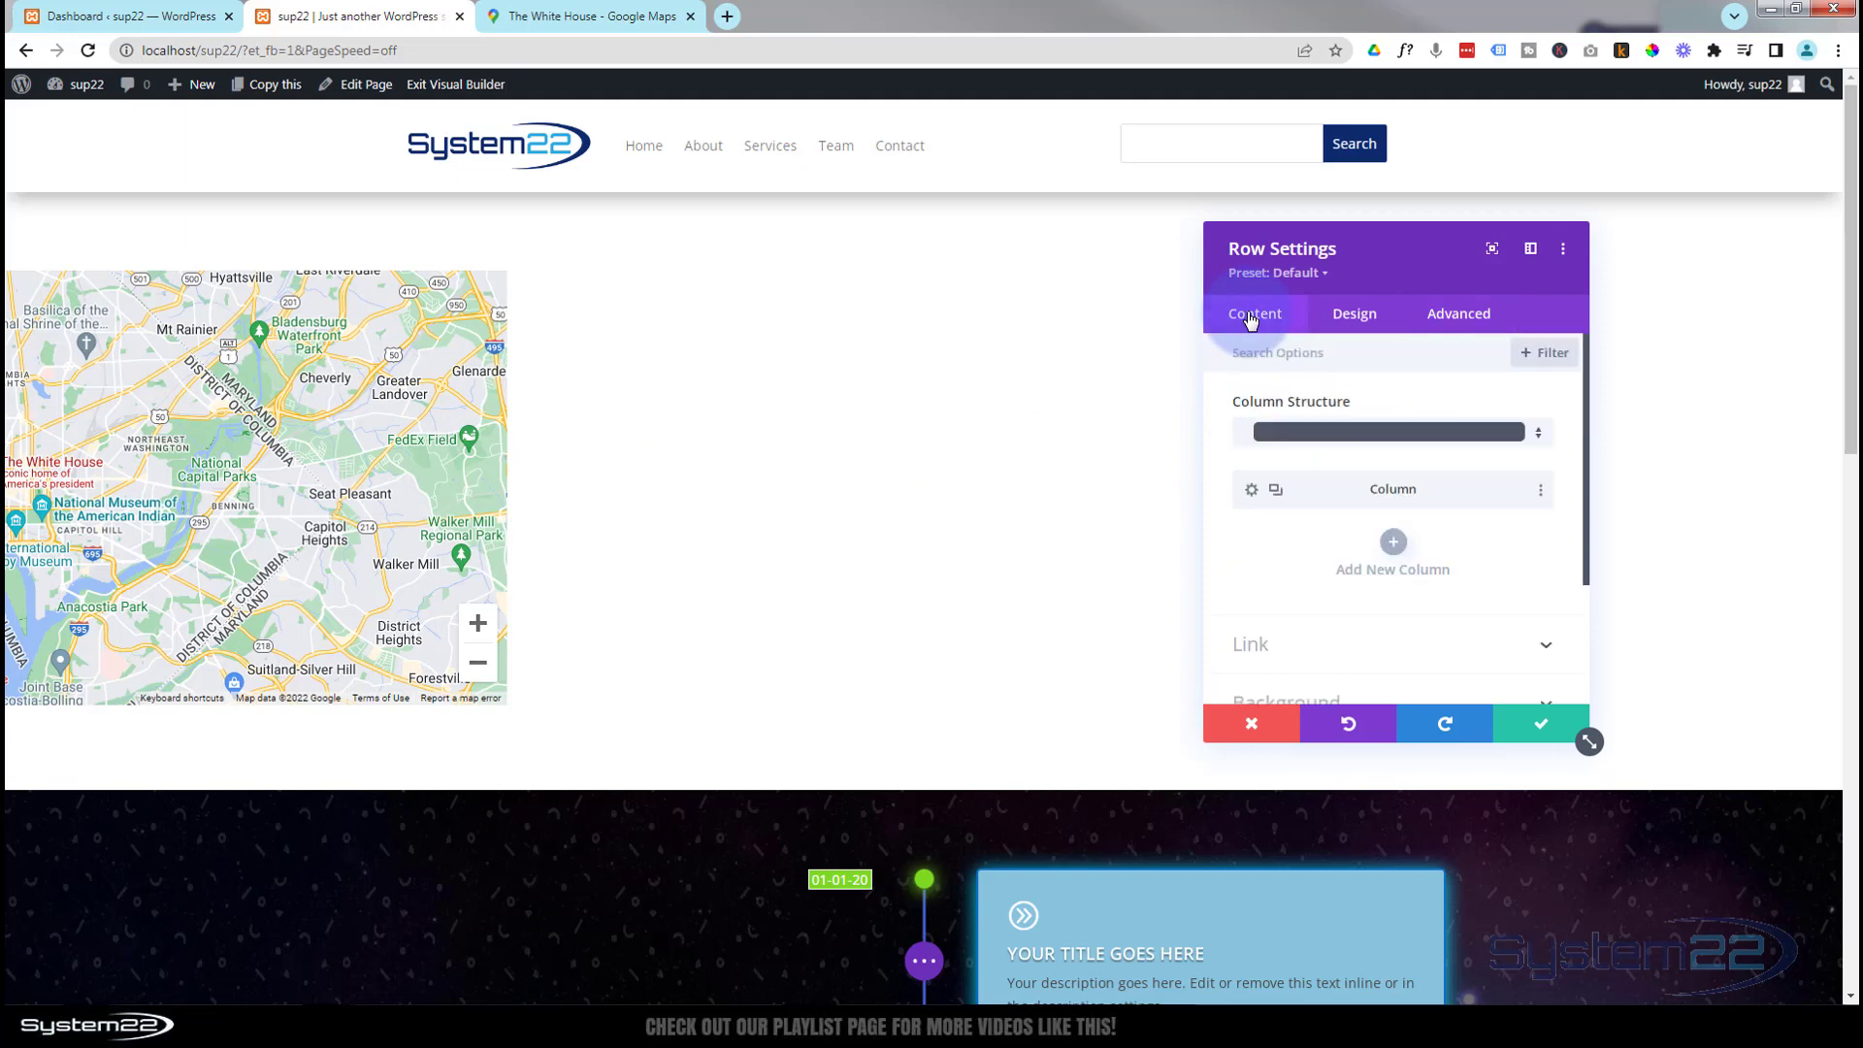
{"action": "scroll", "coordinate": [1317, 478], "scroll_direction": "down", "scroll_amount": 2}
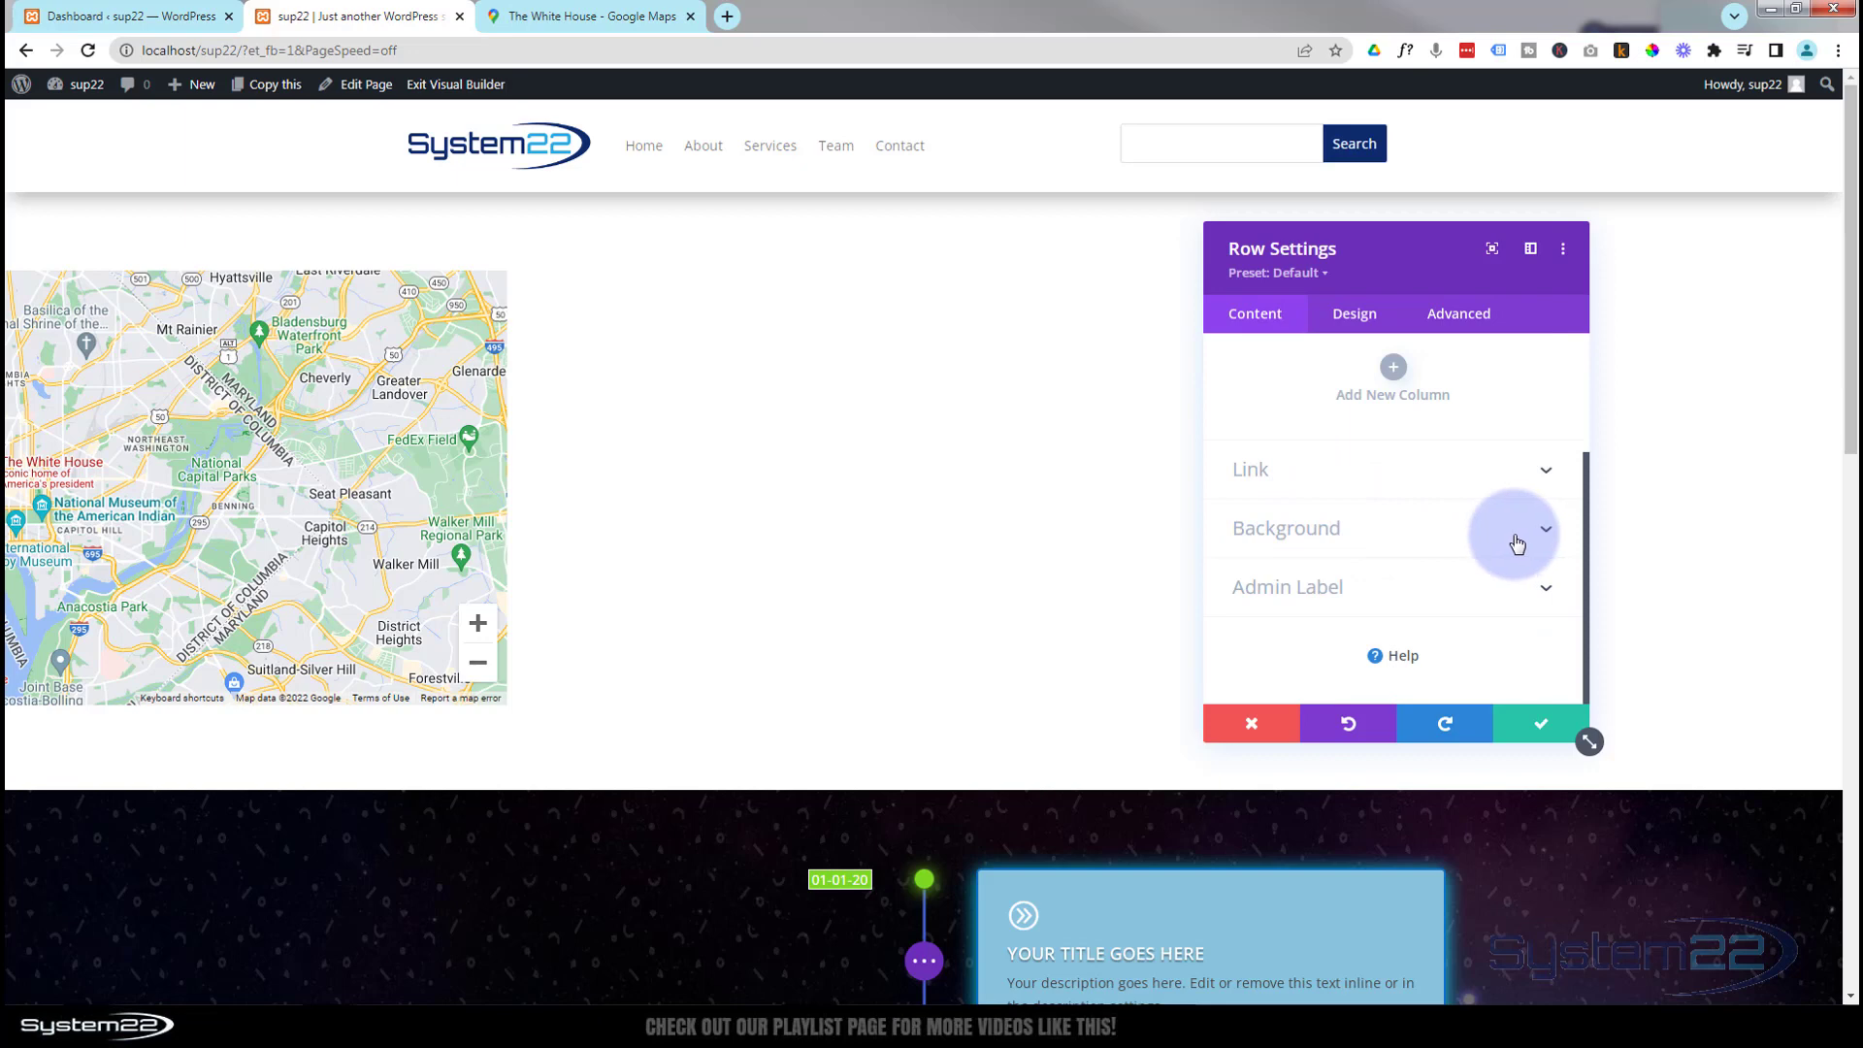
{"action": "left_click", "coordinate": [1516, 543]}
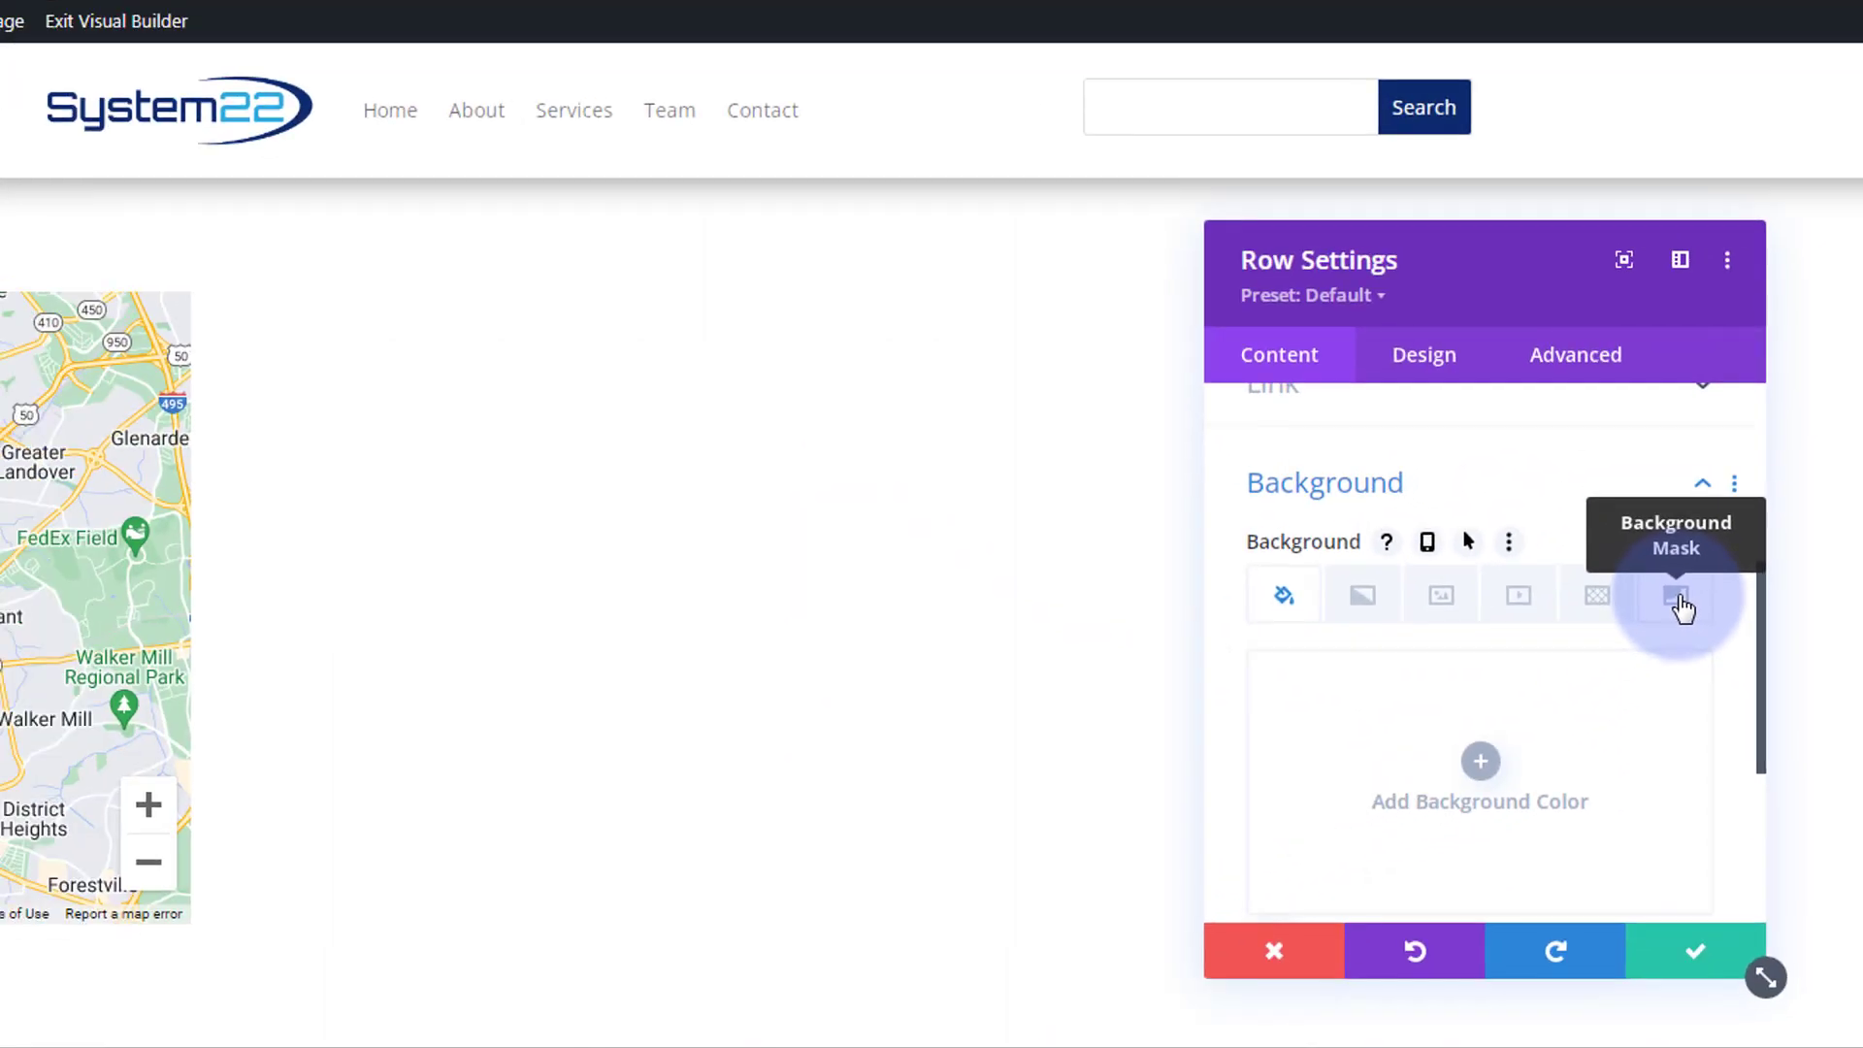
{"action": "left_click", "coordinate": [1647, 587]}
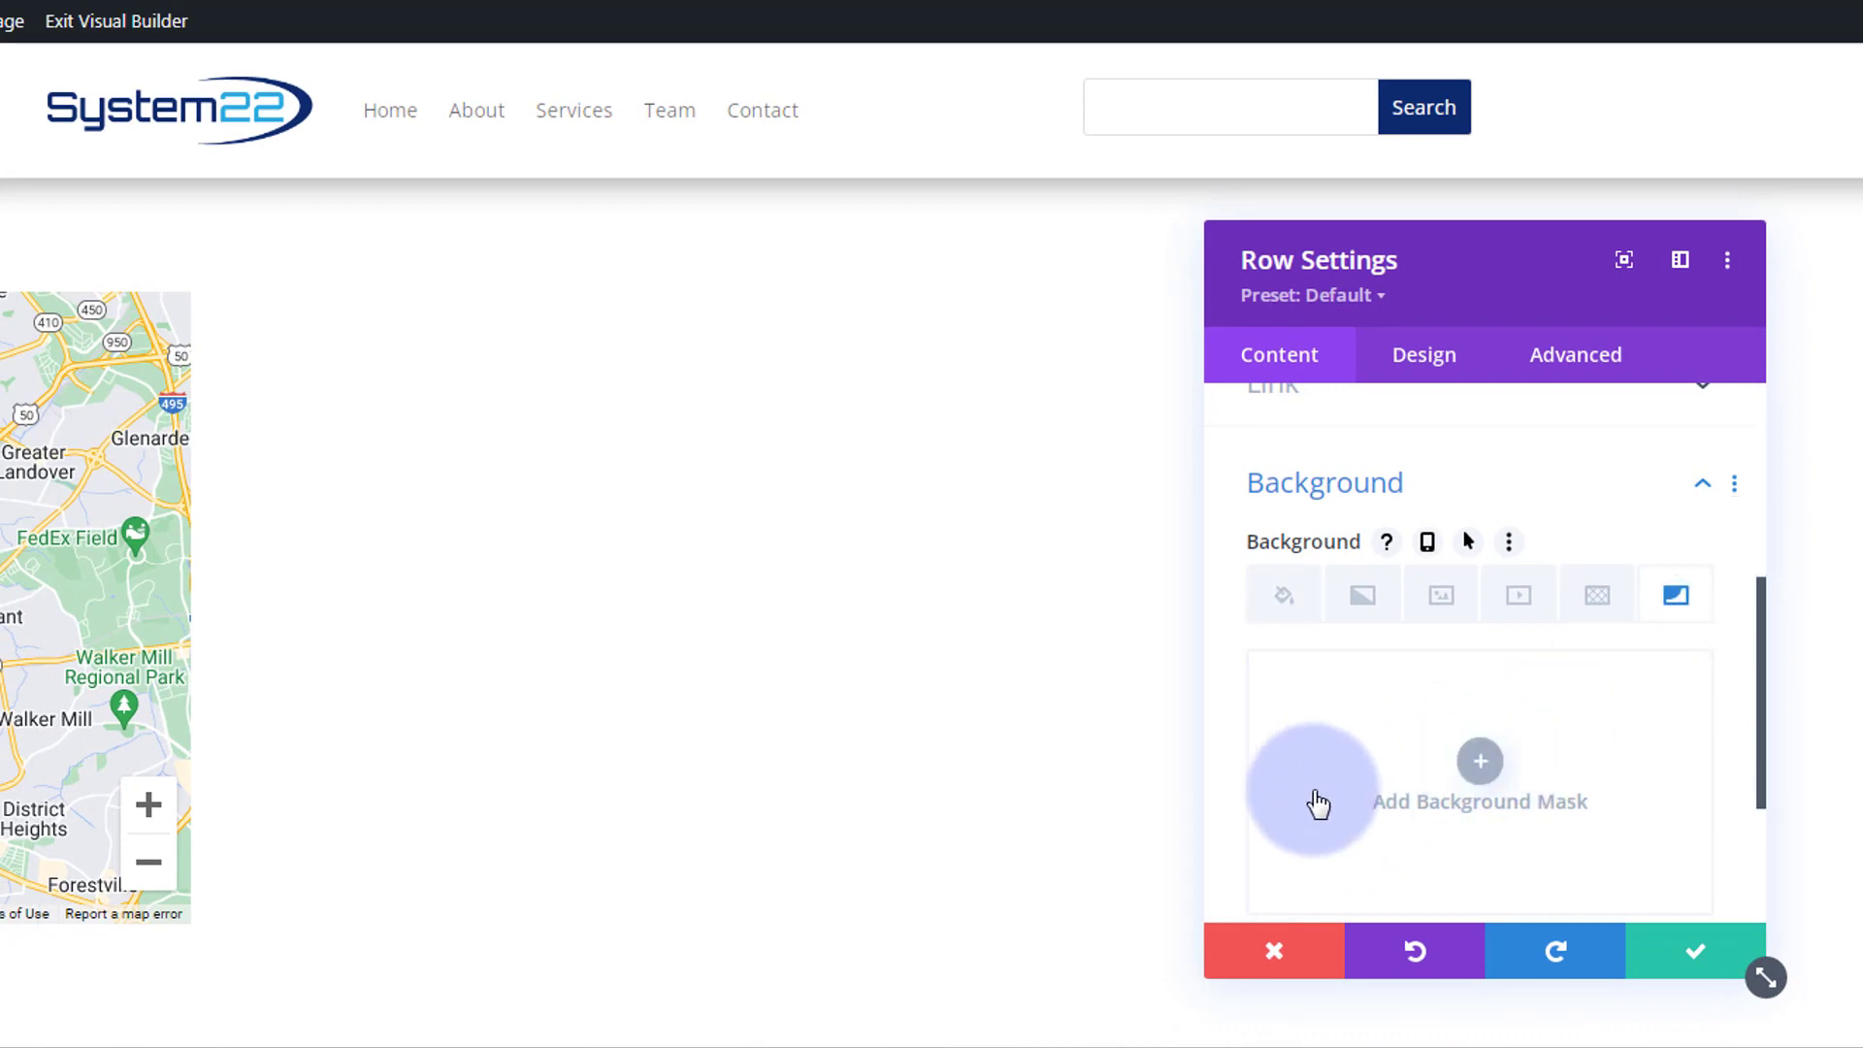
{"action": "left_click", "coordinate": [1479, 766]}
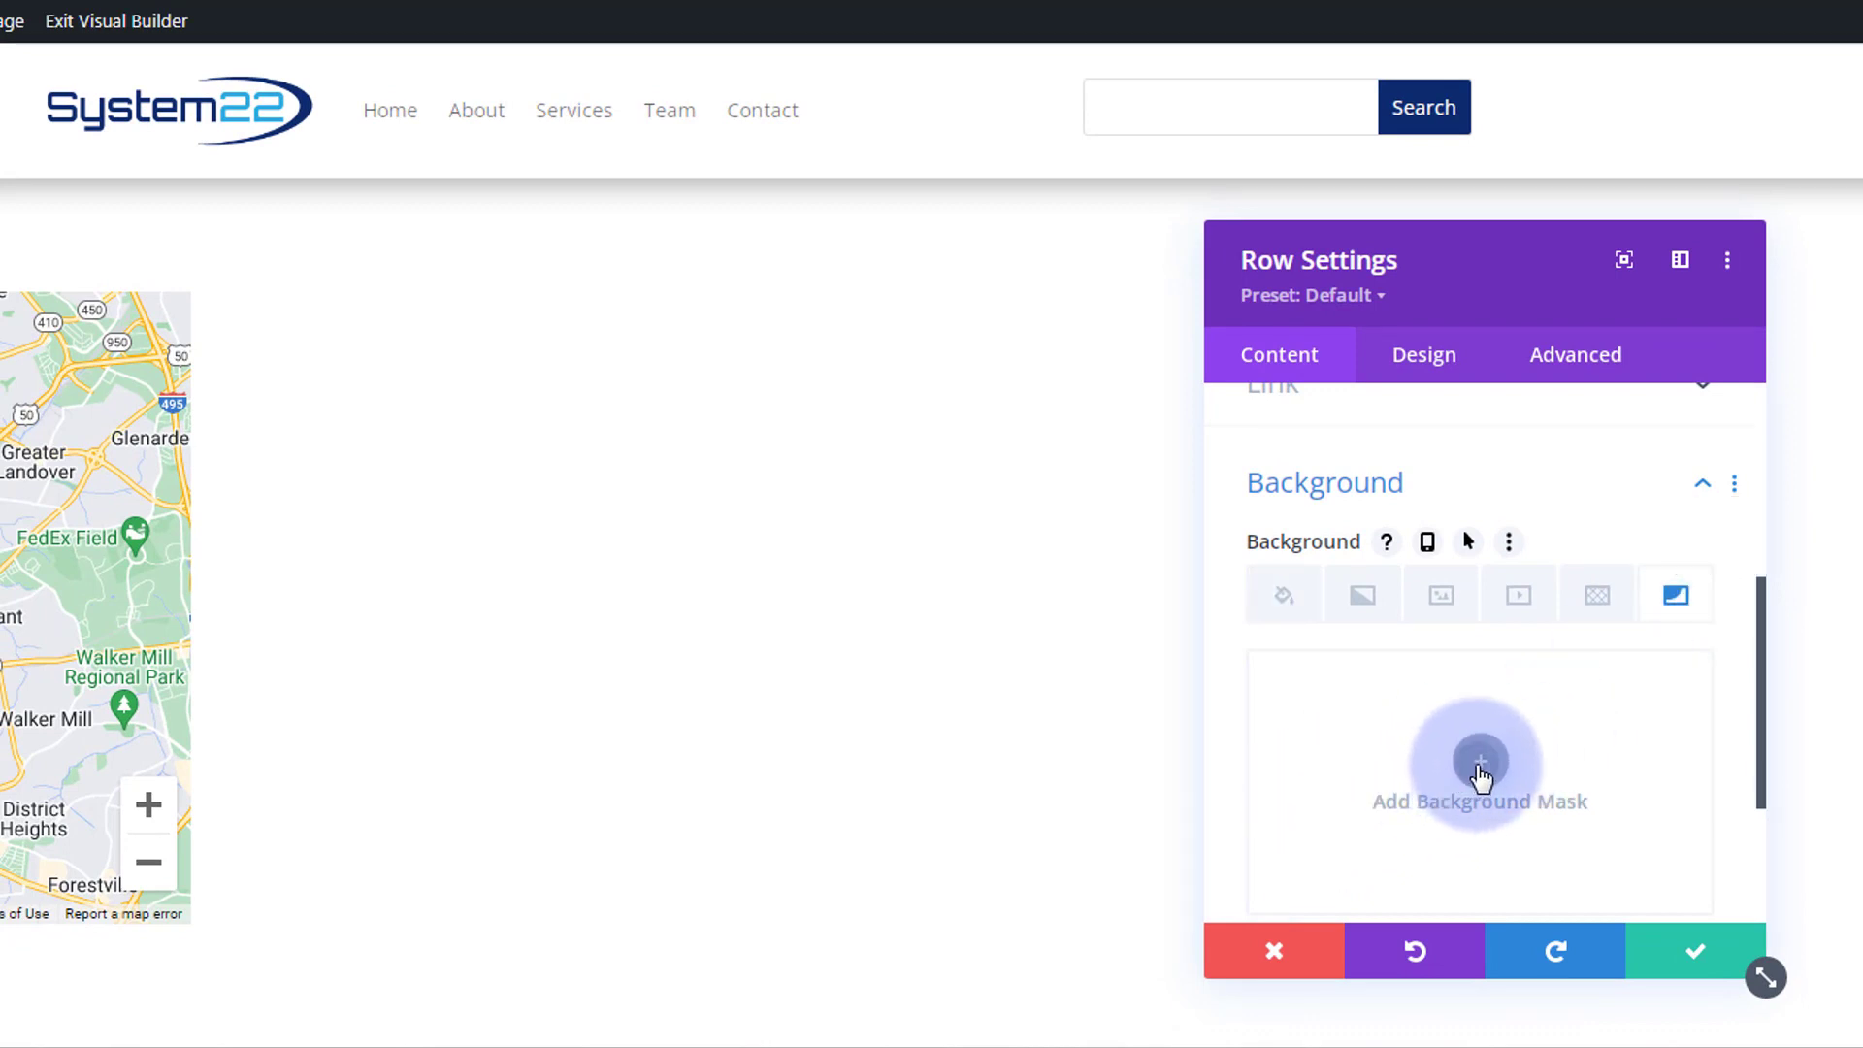
{"action": "scroll", "coordinate": [1478, 755], "scroll_direction": "down", "scroll_amount": 3}
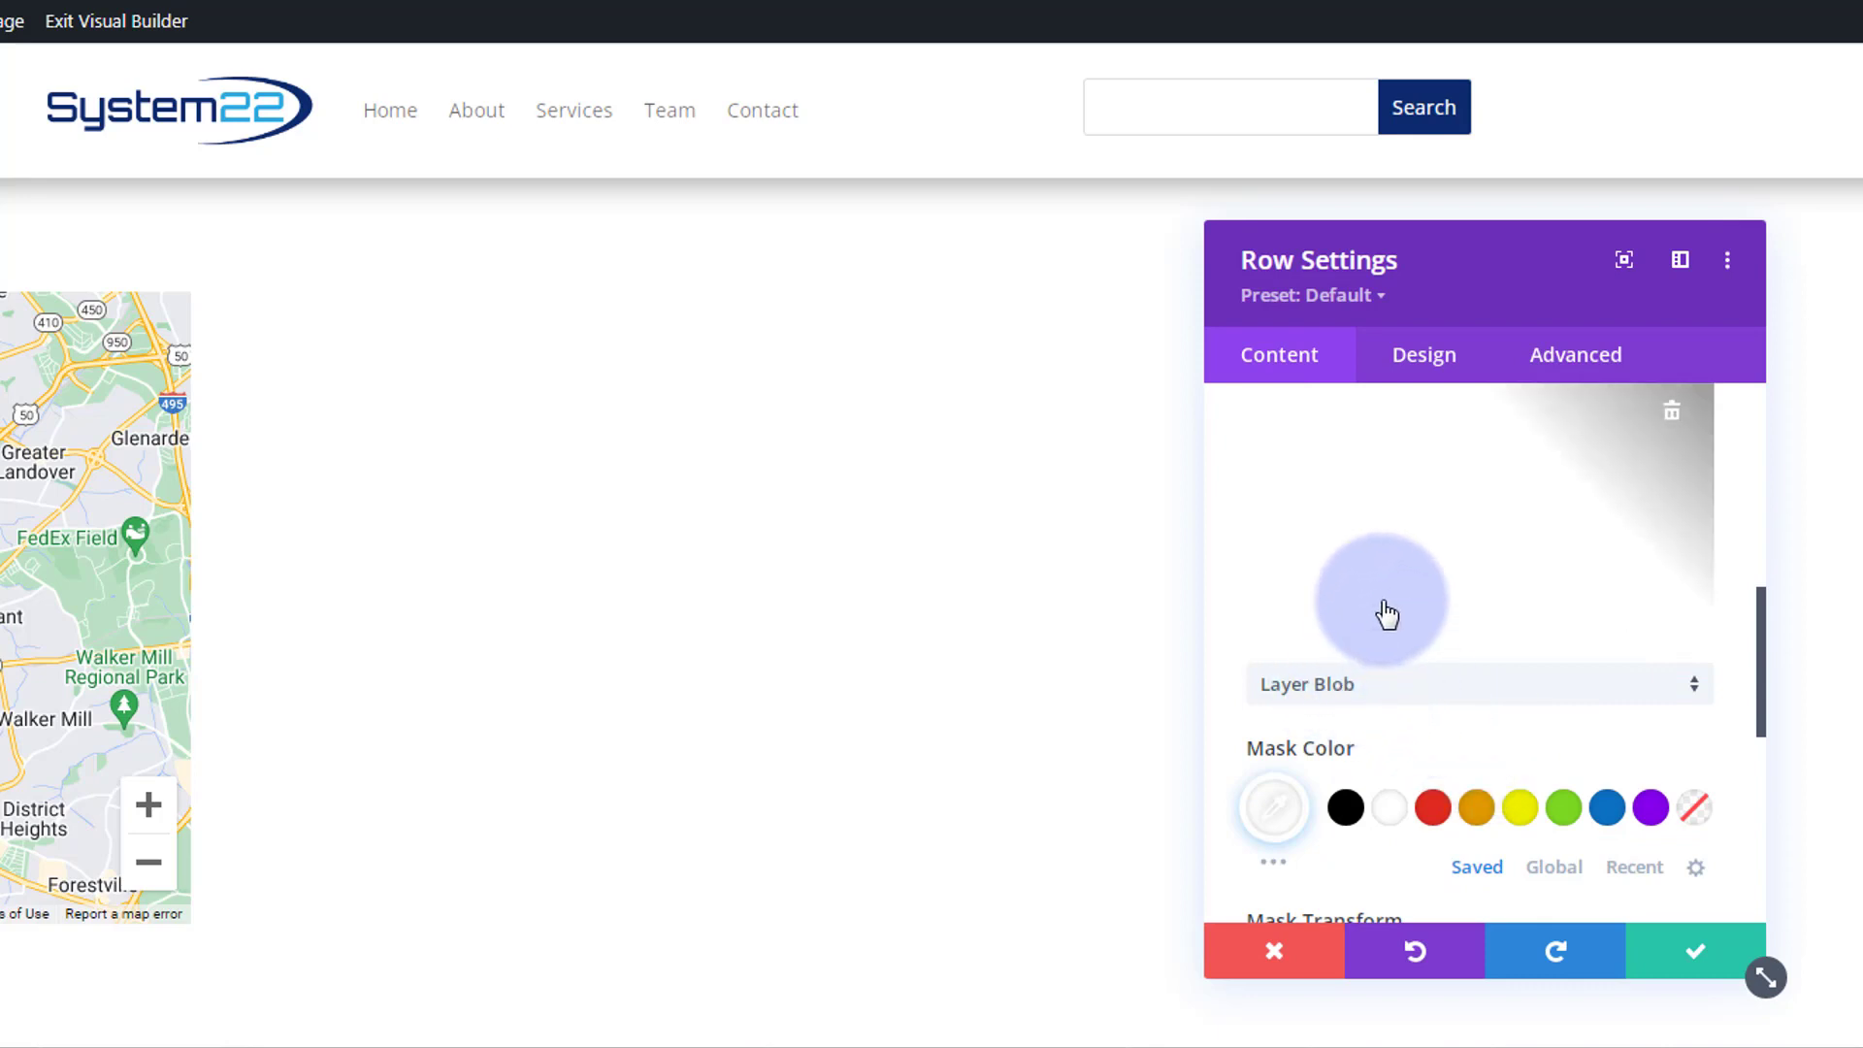
{"action": "left_click", "coordinate": [1386, 613]}
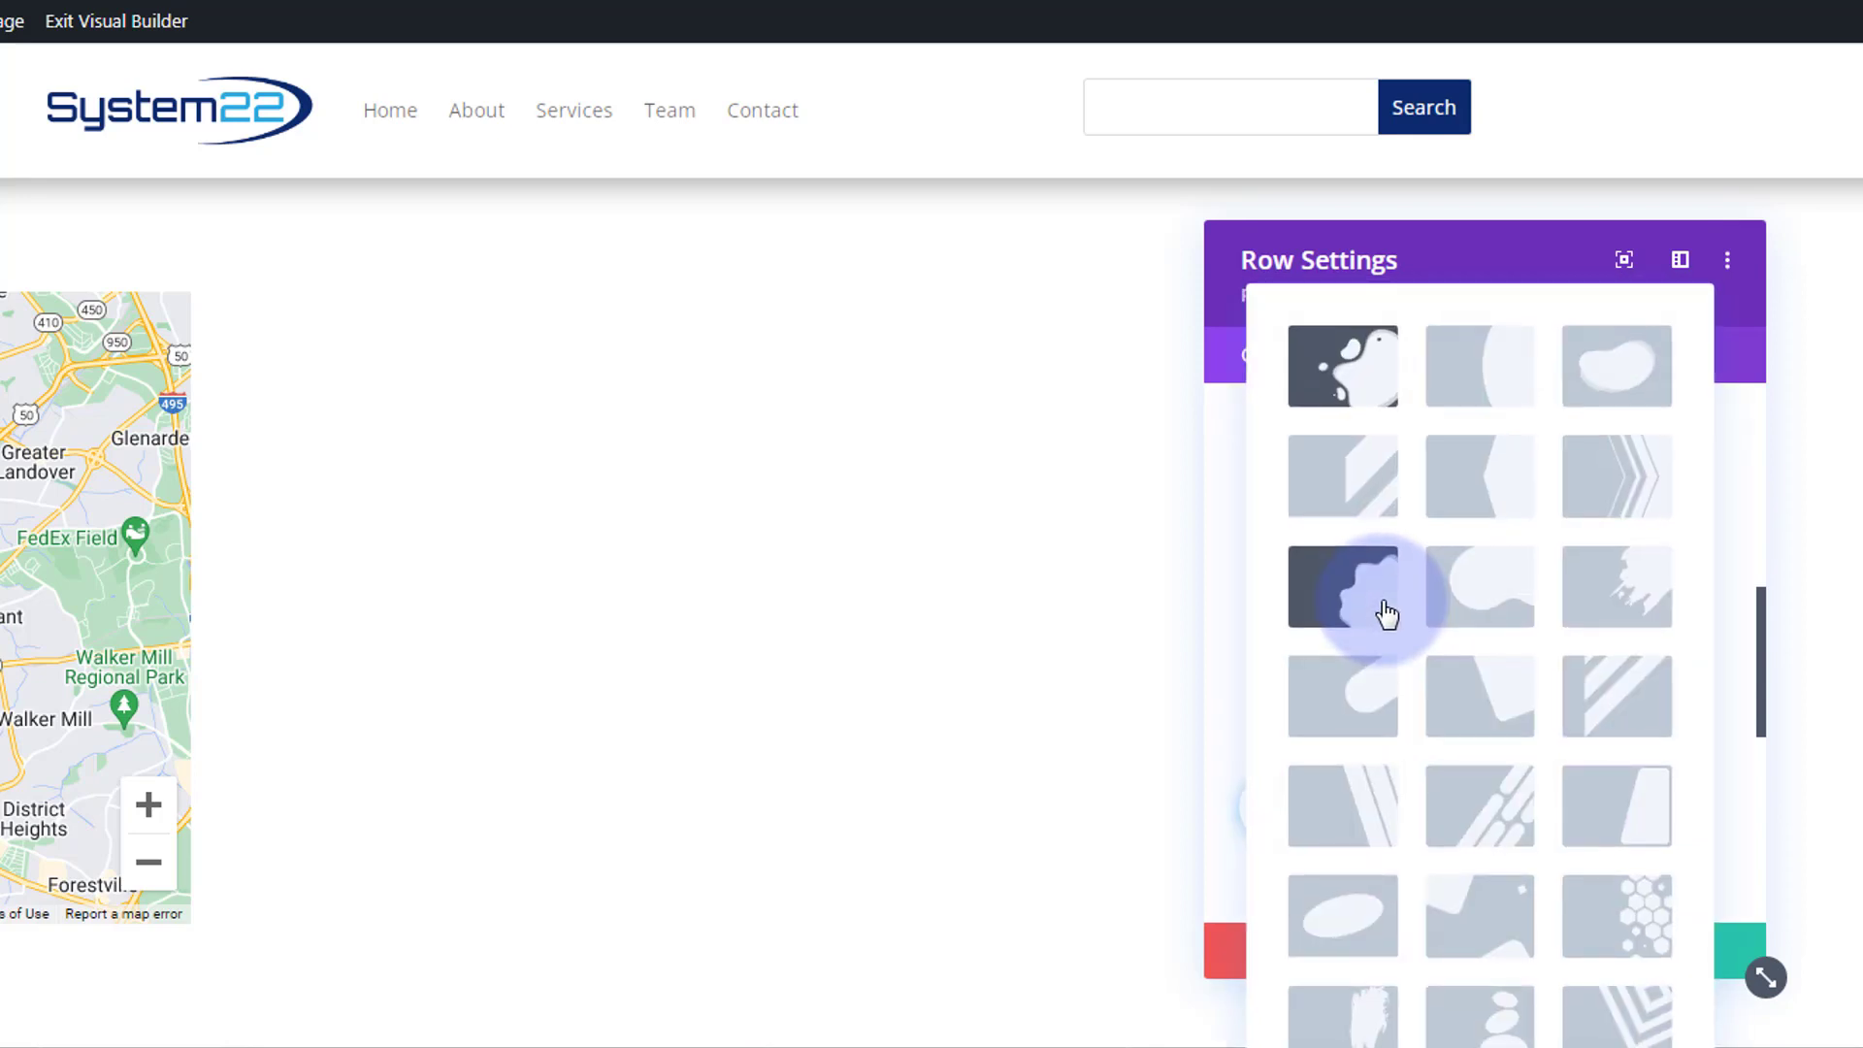
{"action": "left_click", "coordinate": [1607, 493]}
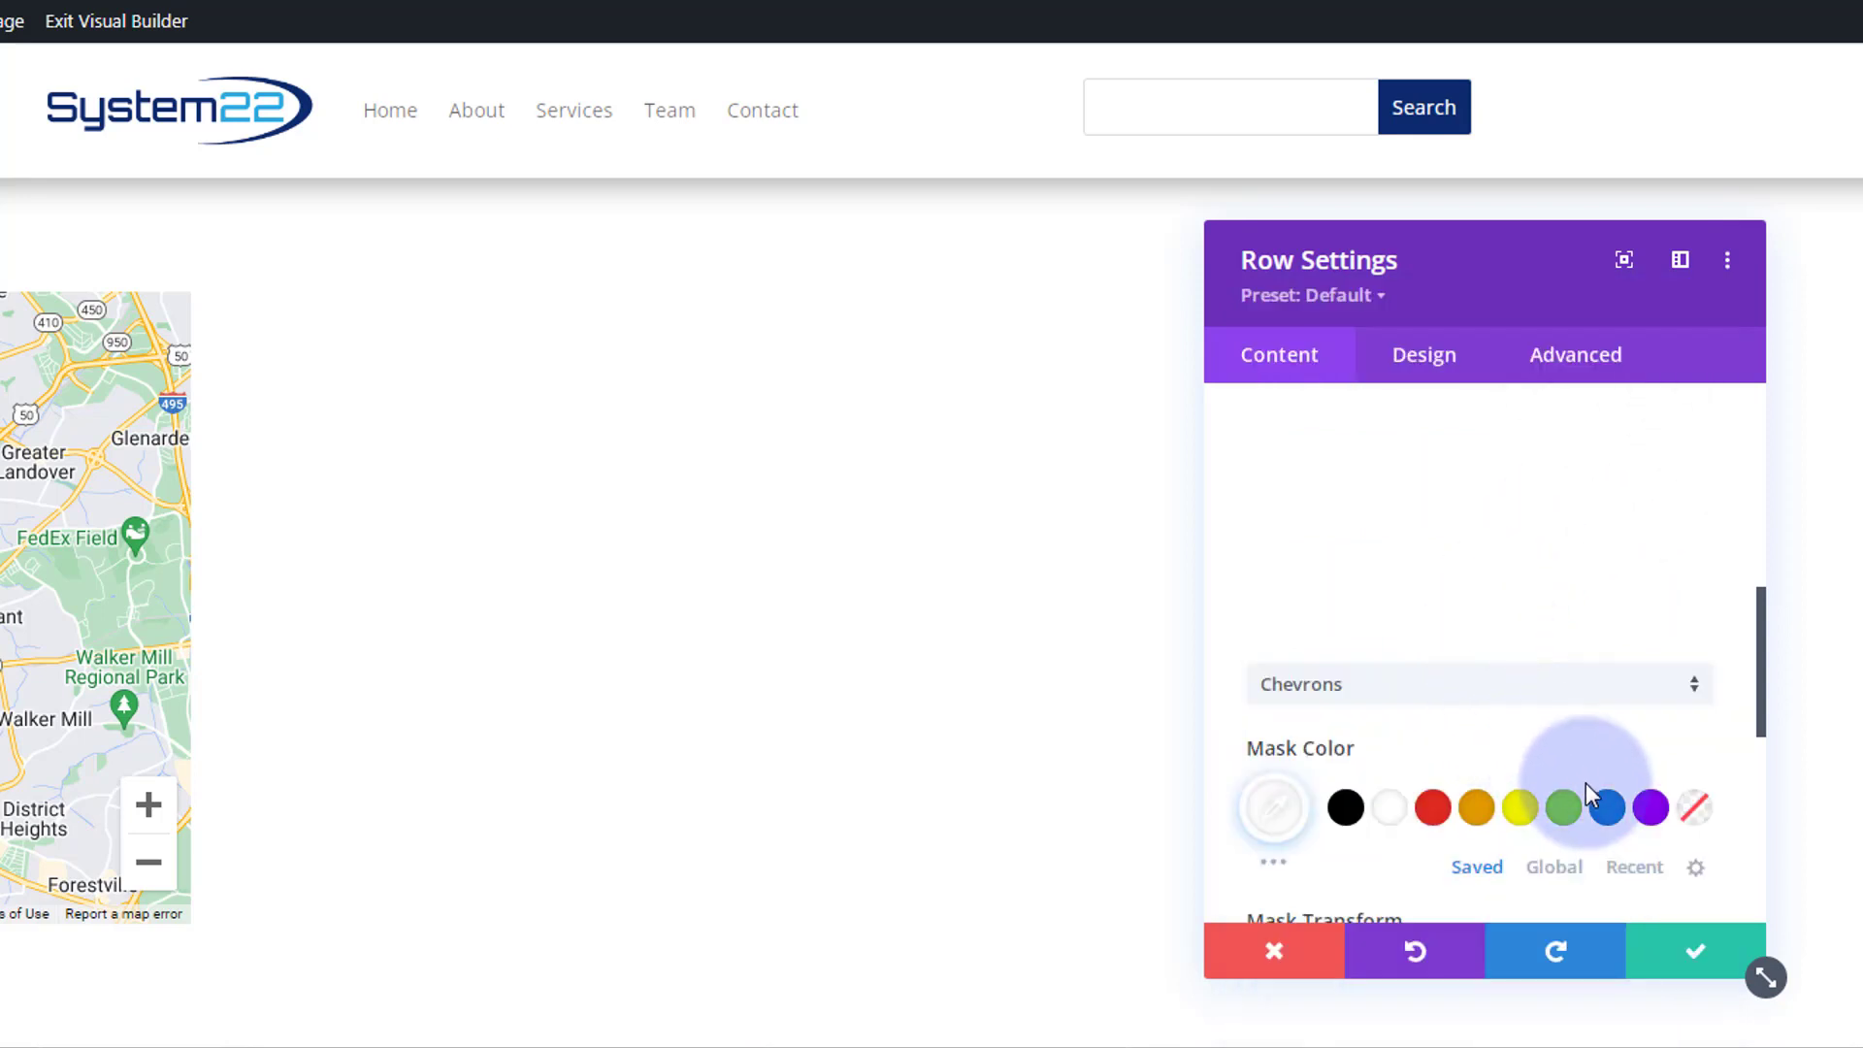
Step: Color the chevron mask blue (#0c71c3) and flip it horizontally
{"action": "left_click", "coordinate": [1608, 807]}
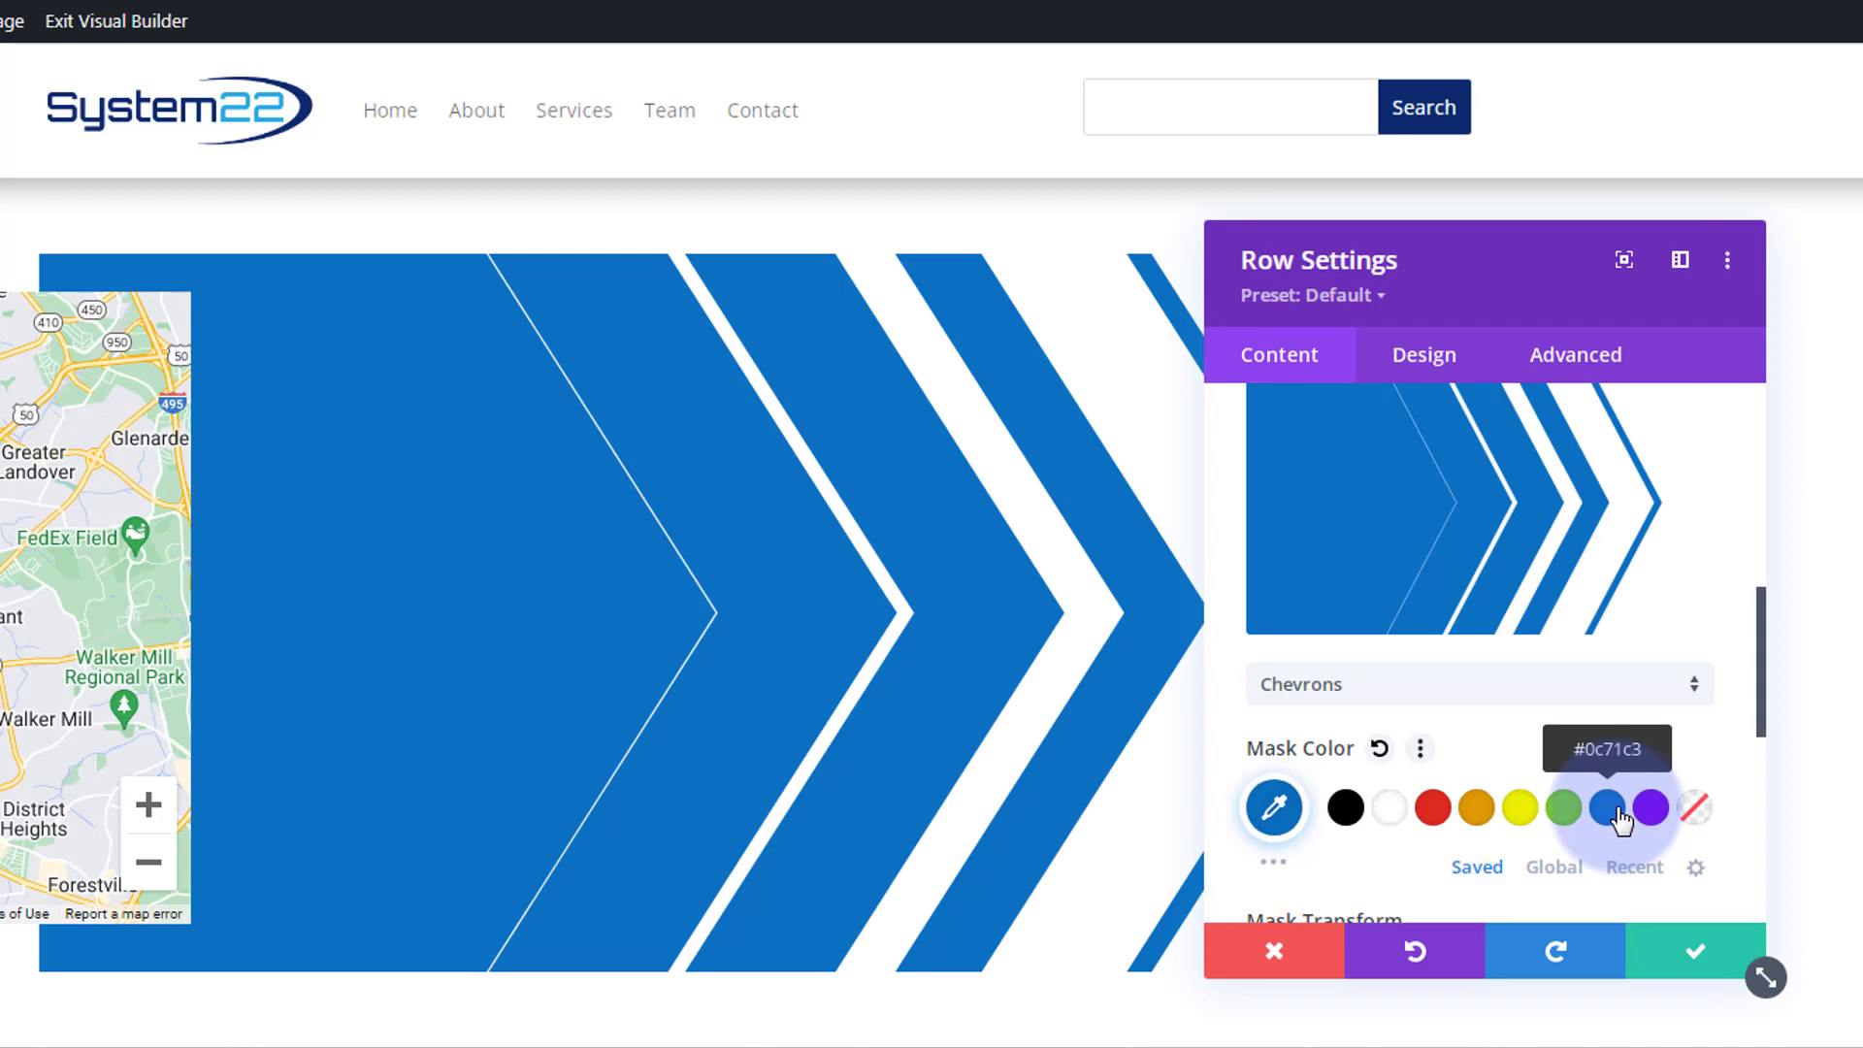
{"action": "scroll", "coordinate": [1485, 805], "scroll_direction": "down", "scroll_amount": 2}
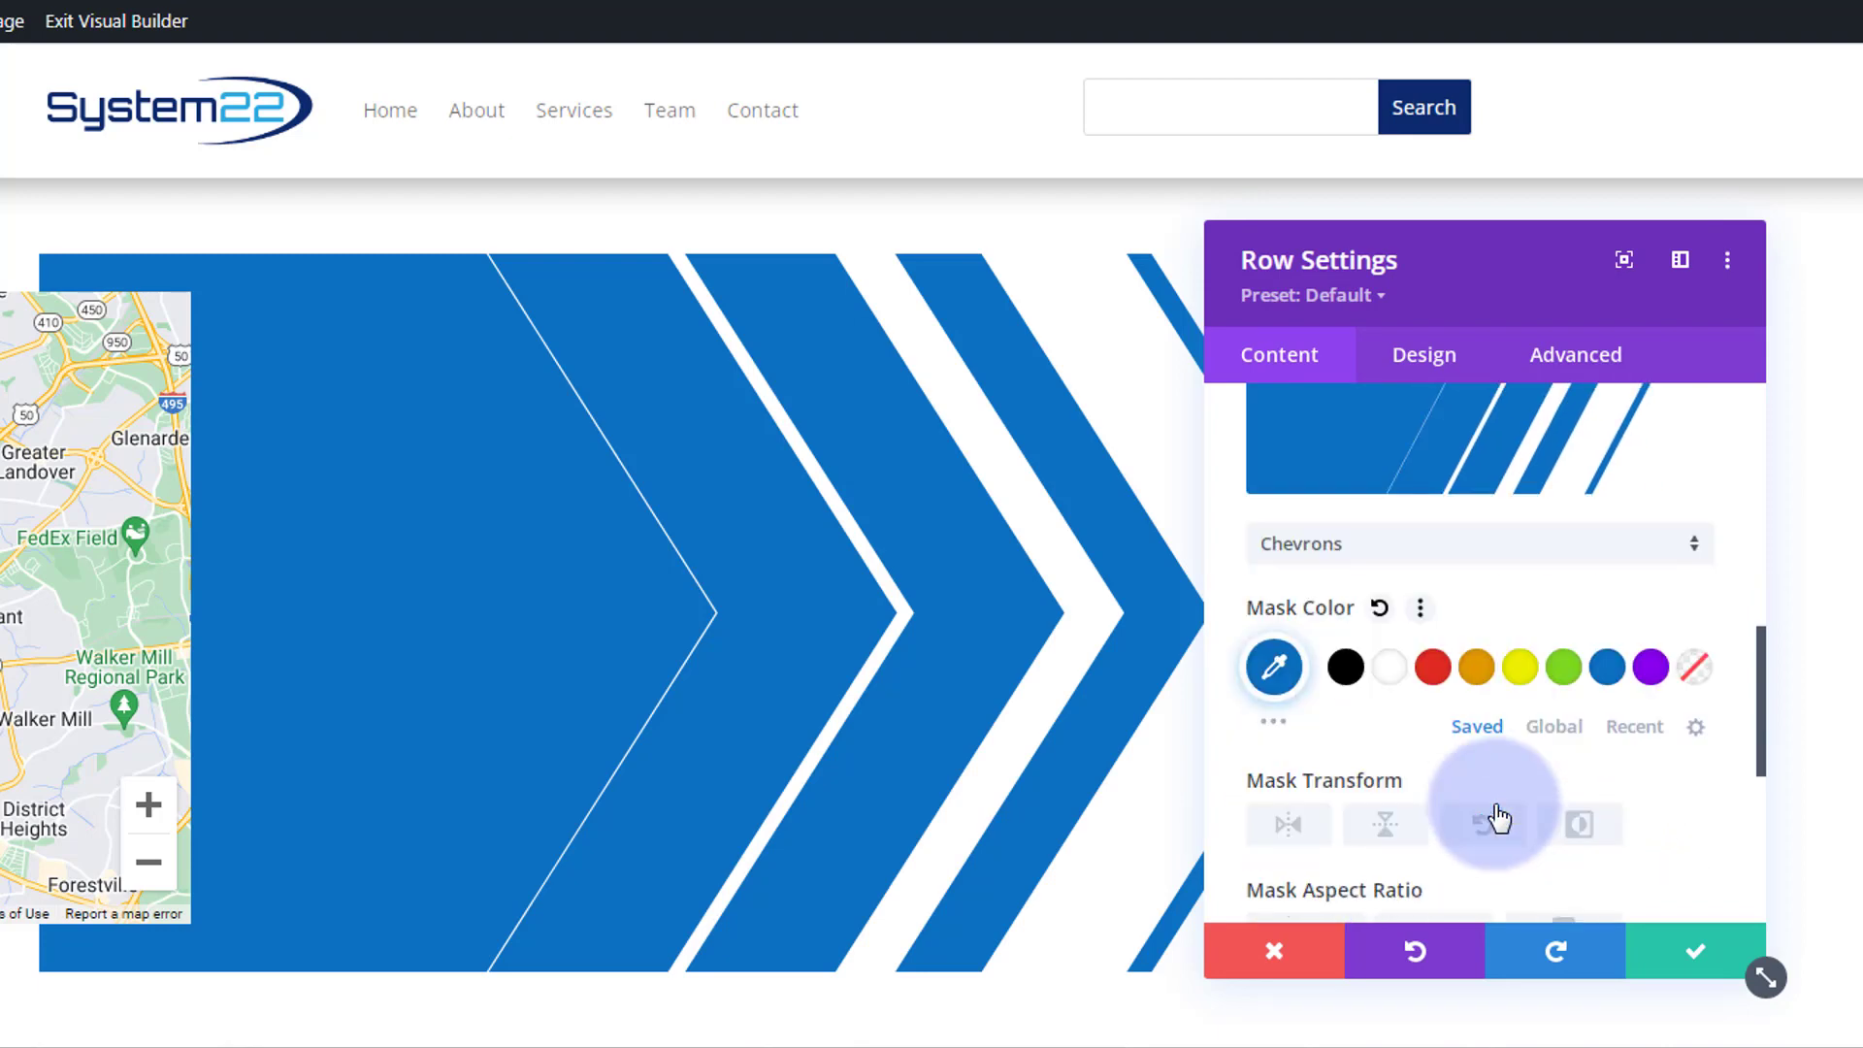
{"action": "left_click", "coordinate": [1298, 829]}
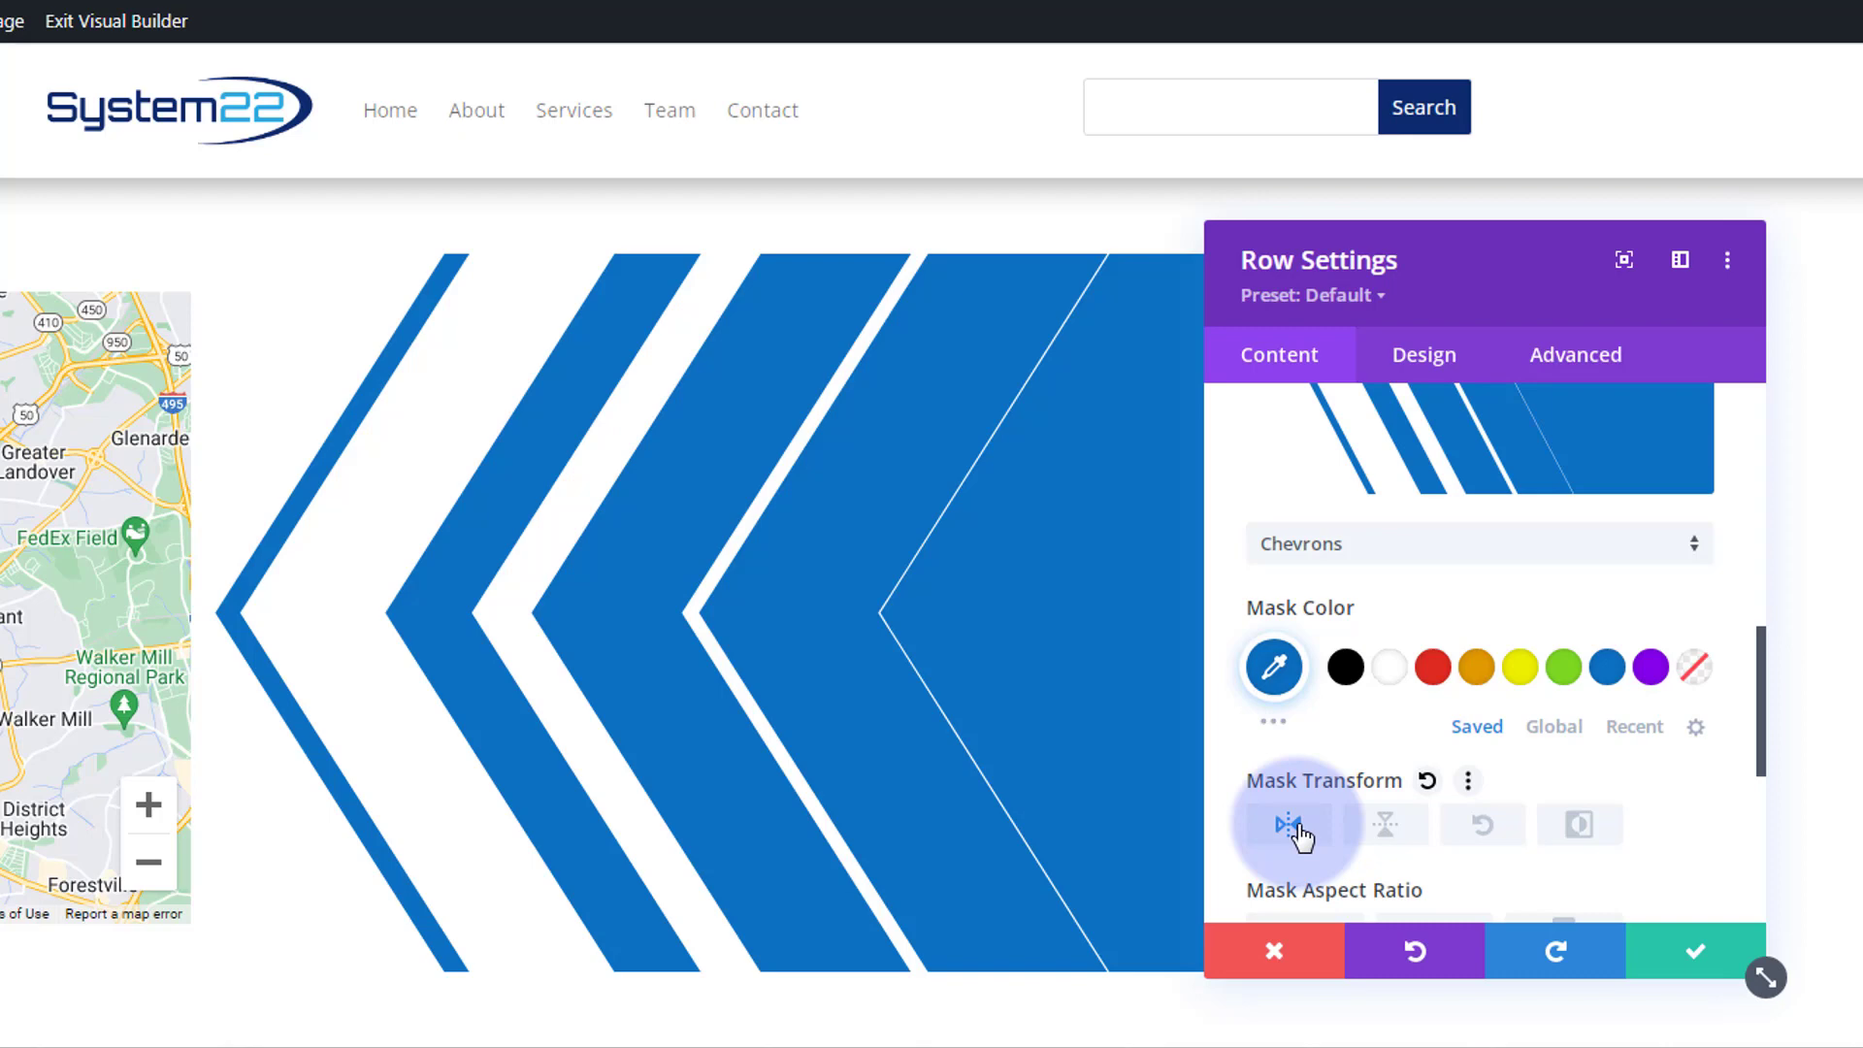
{"action": "scroll", "coordinate": [1435, 817], "scroll_direction": "down", "scroll_amount": 2}
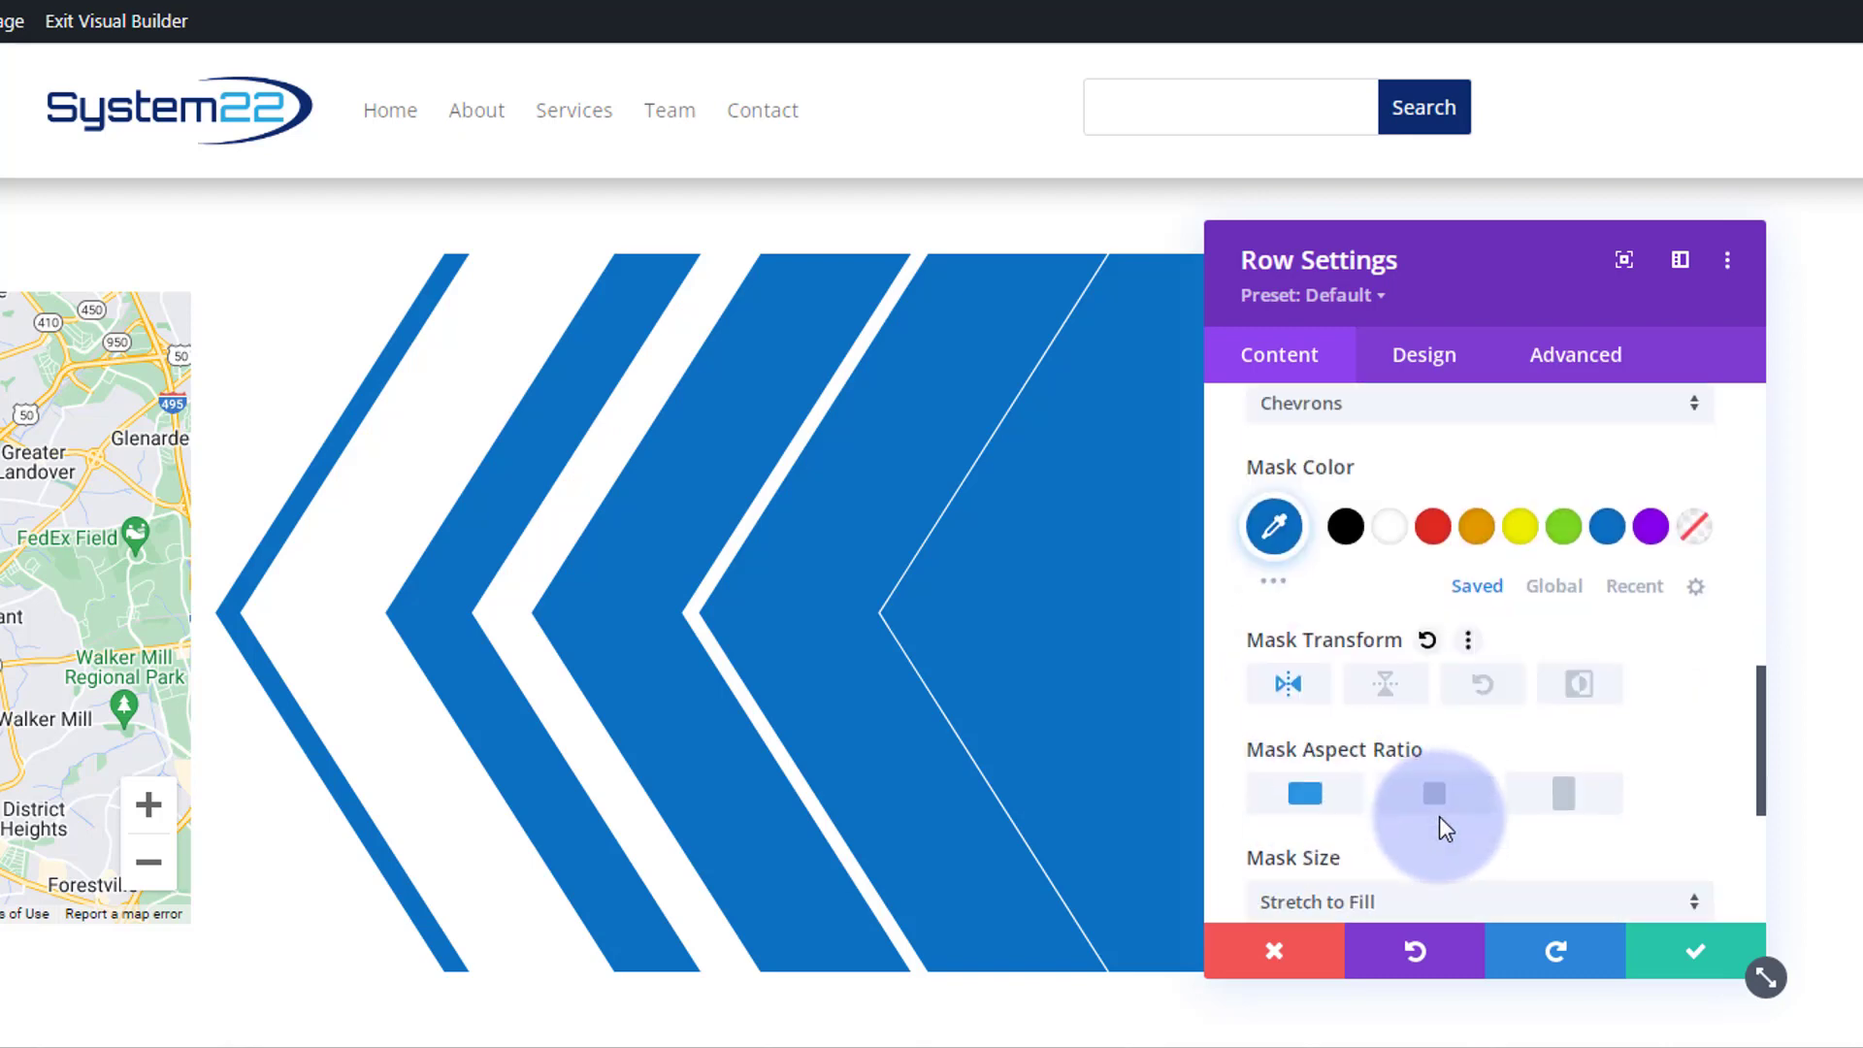
Step: Try Custom Size for the chevron mask and return its size to Stretch to Fill
{"action": "scroll", "coordinate": [1439, 817], "scroll_direction": "down", "scroll_amount": 2}
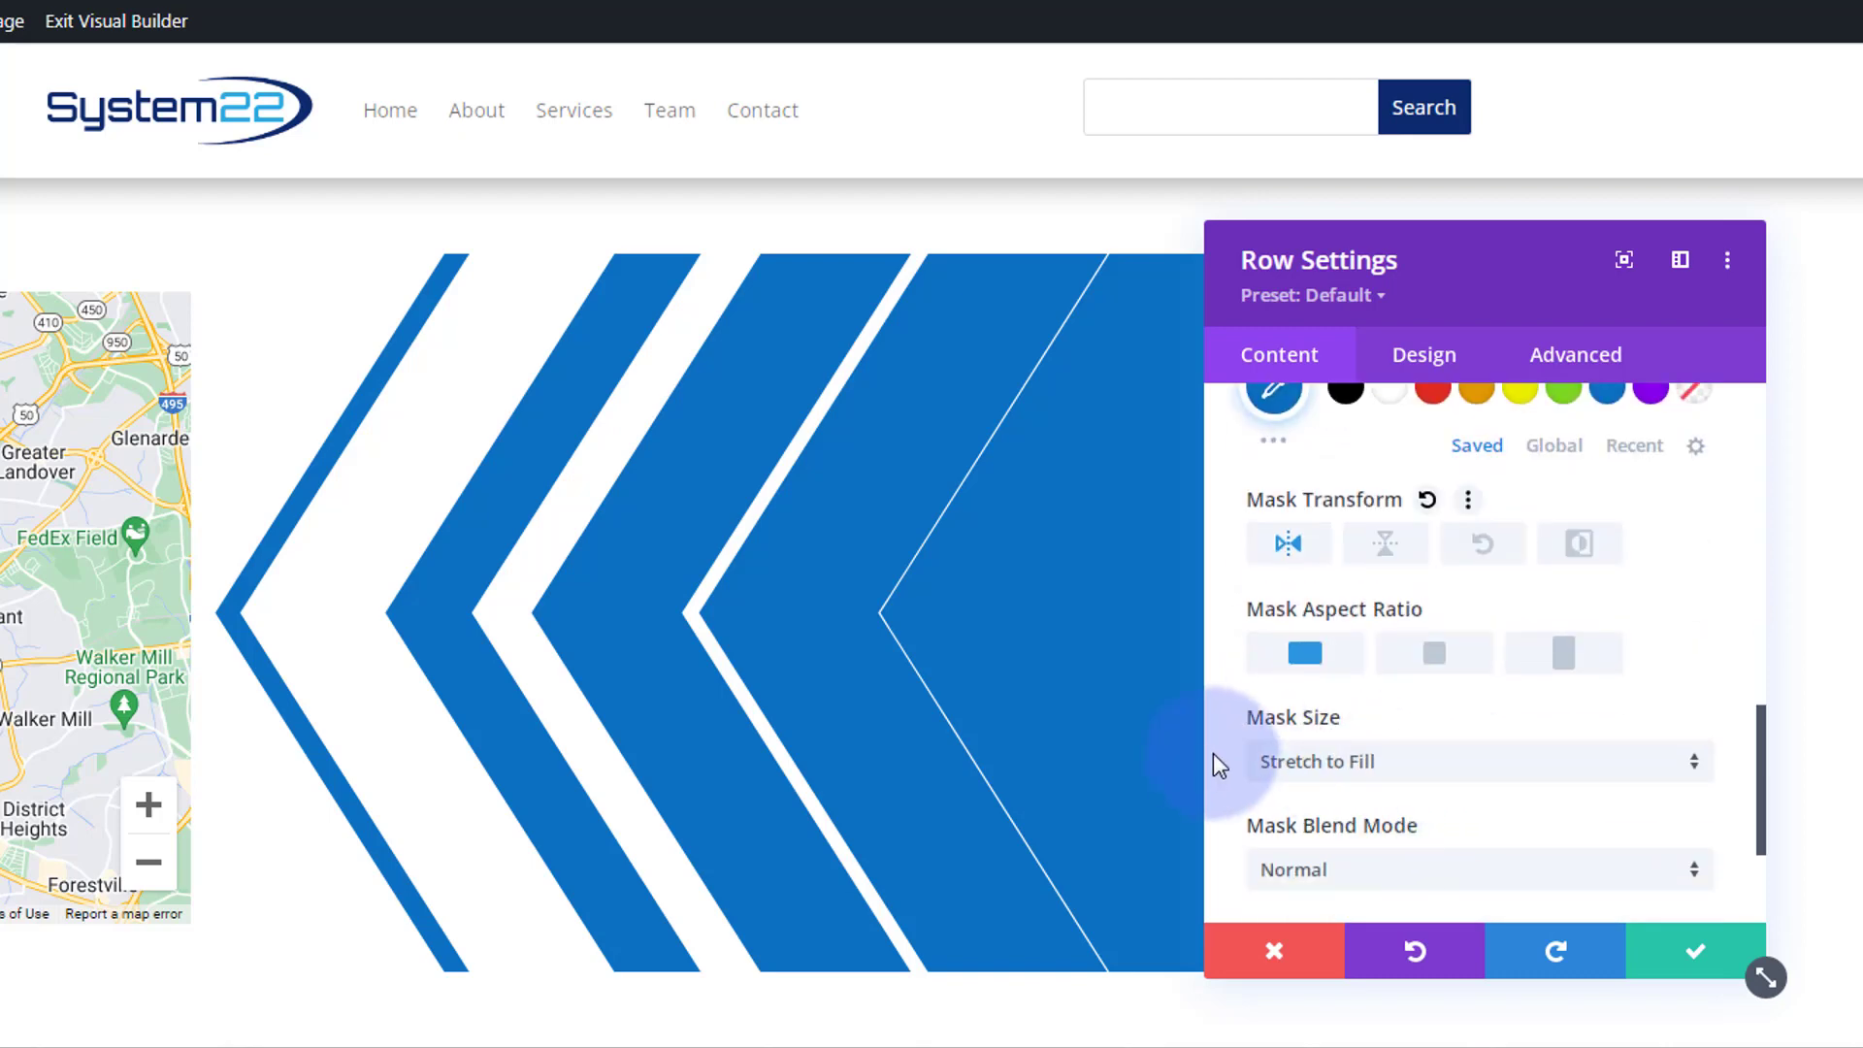
{"action": "left_click", "coordinate": [1451, 776]}
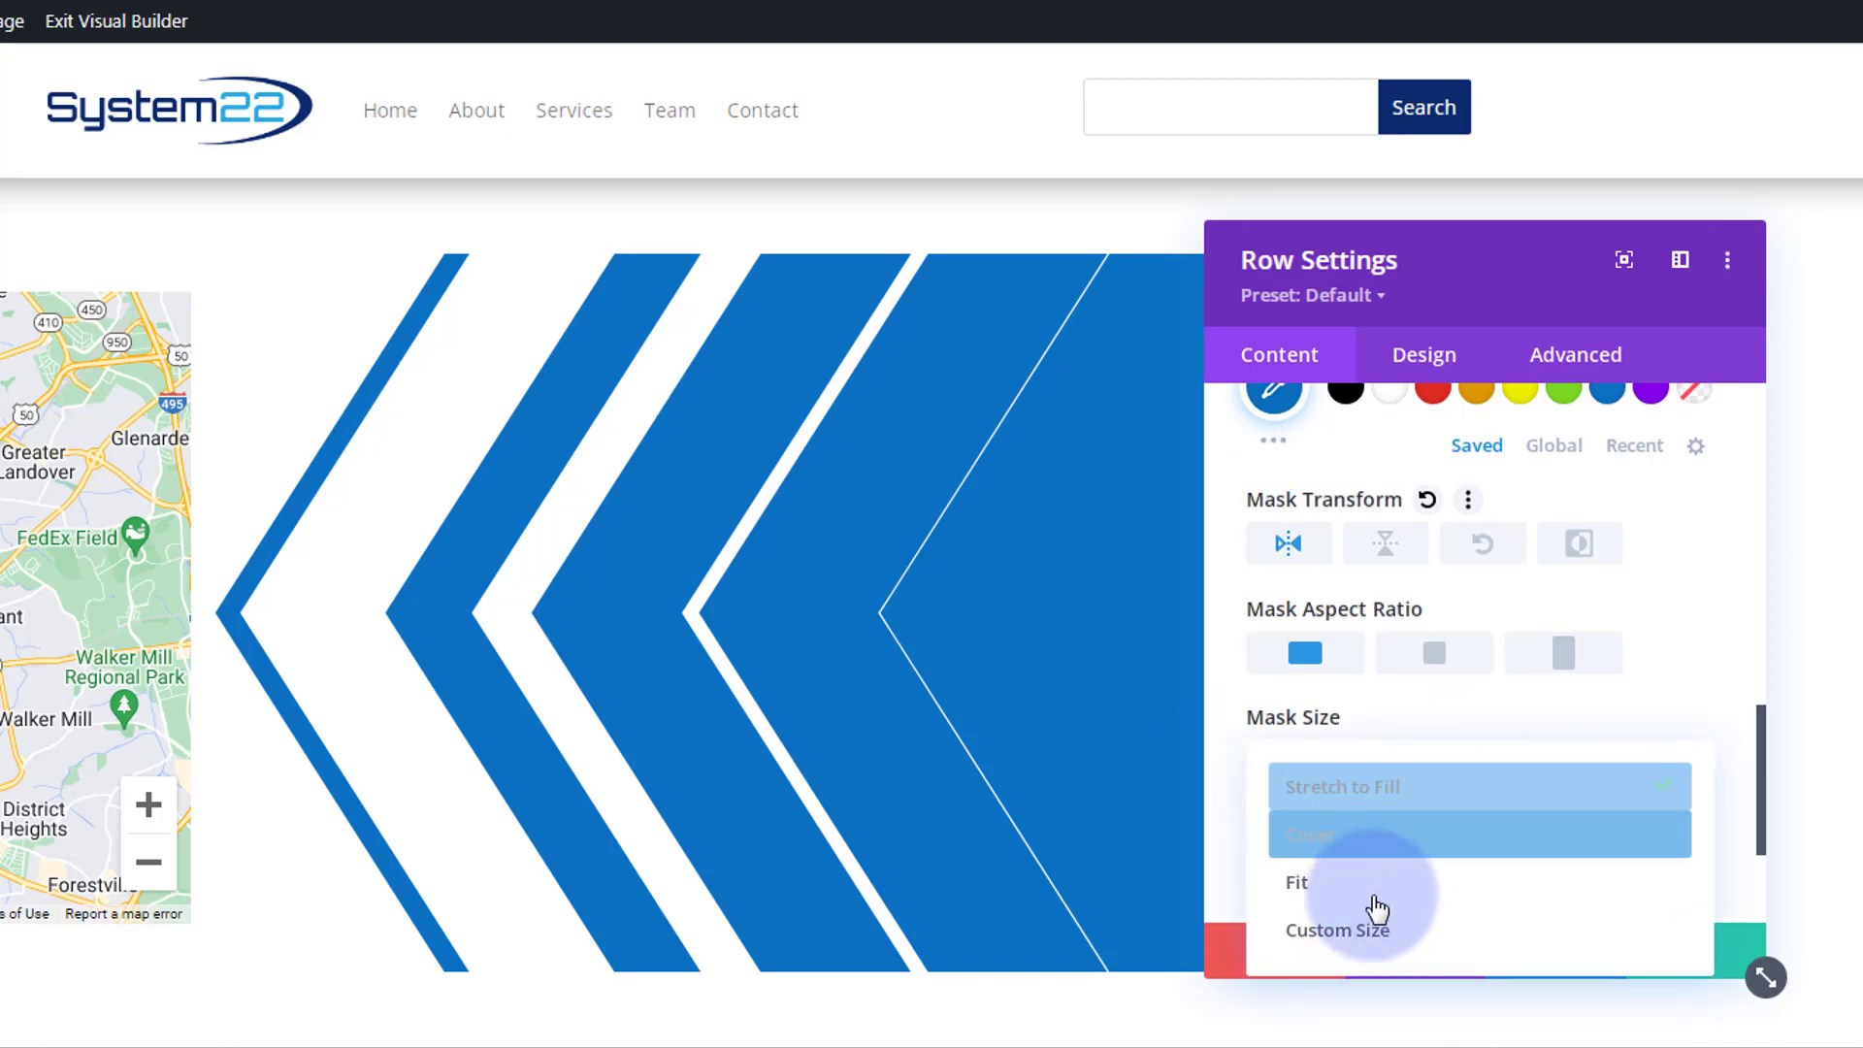
{"action": "left_click", "coordinate": [1397, 939]}
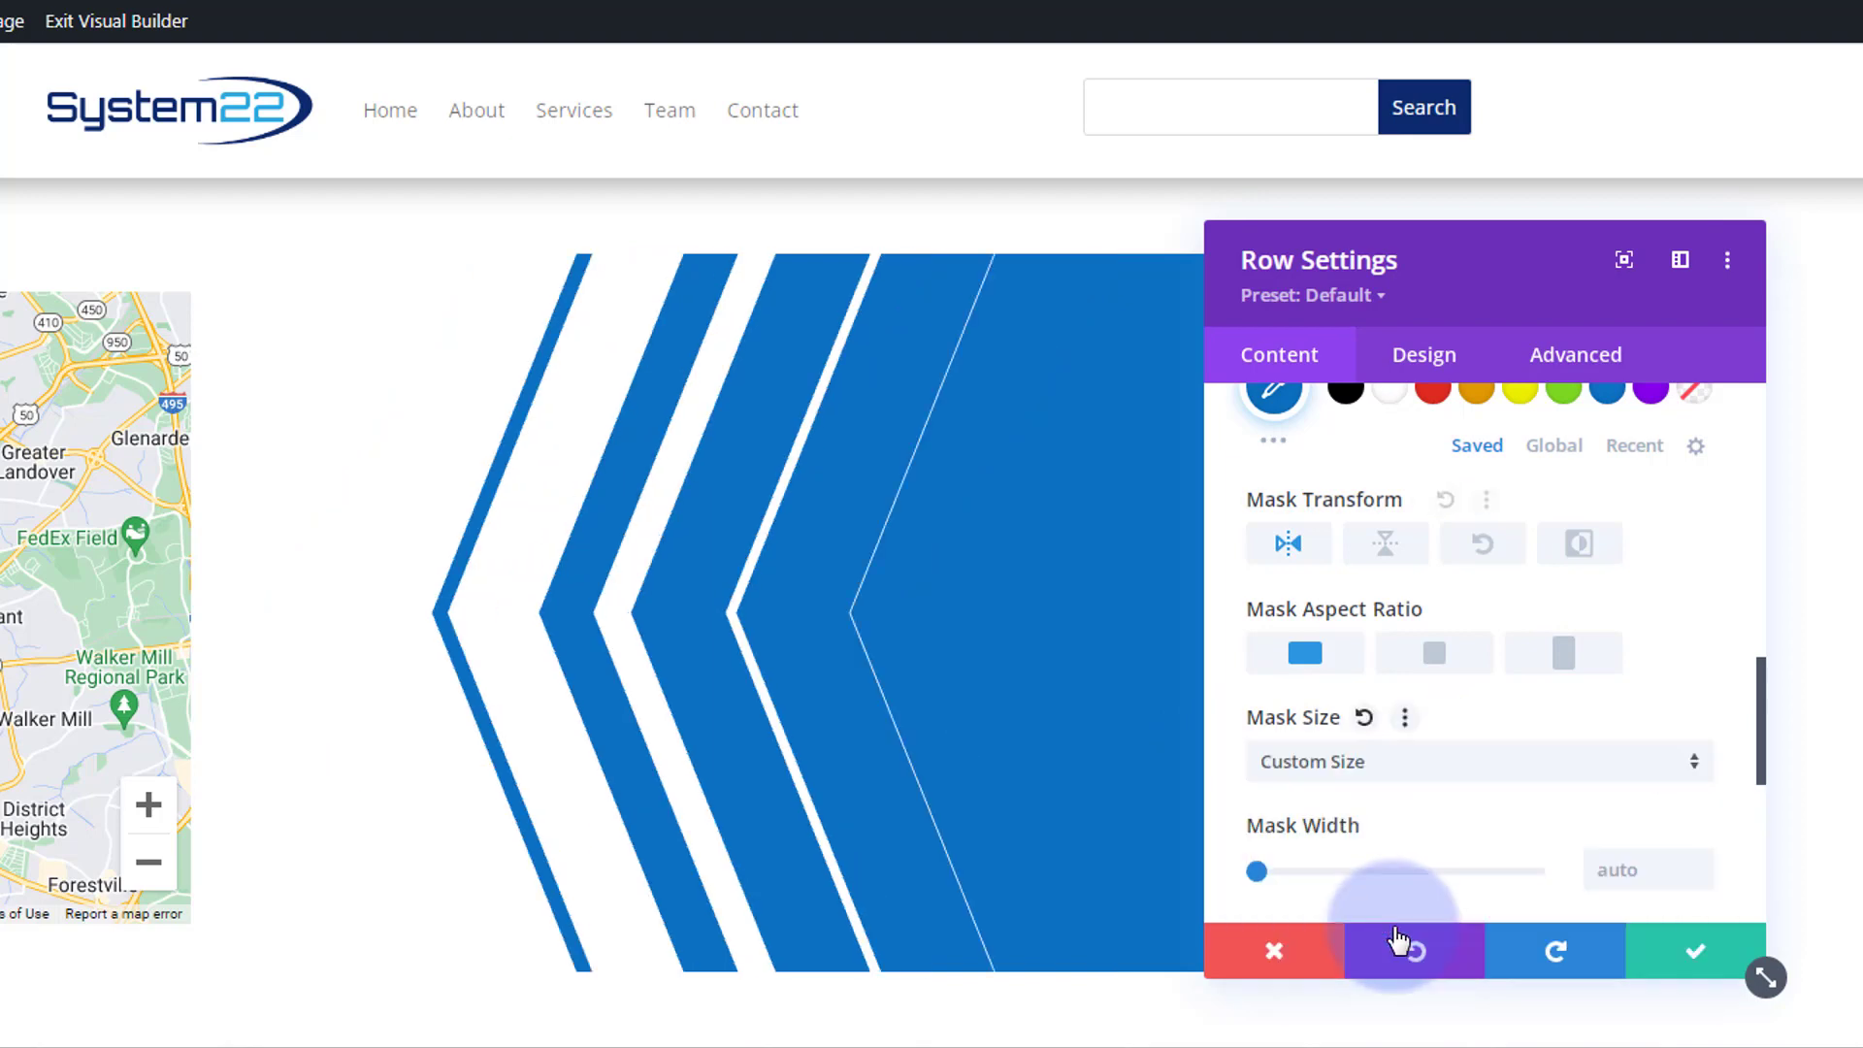
{"action": "scroll", "coordinate": [1360, 822], "scroll_direction": "down", "scroll_amount": 2}
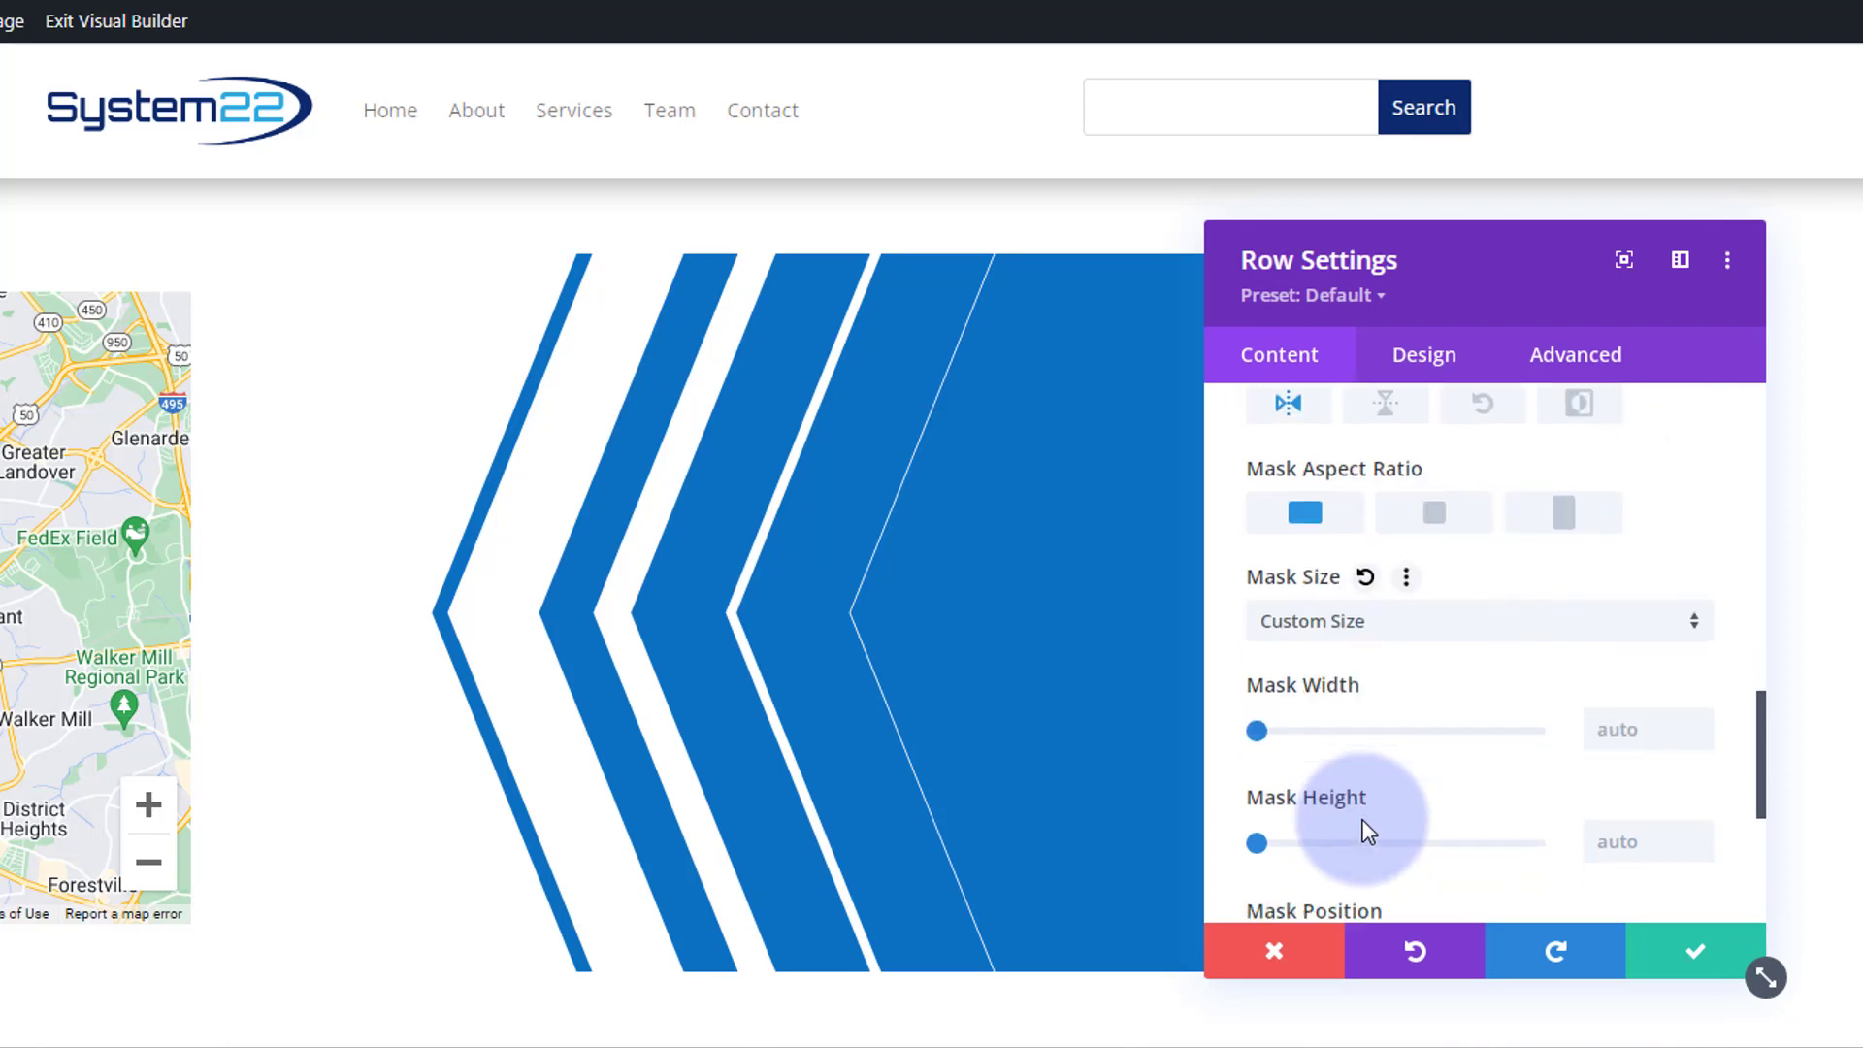
{"action": "left_click", "coordinate": [1417, 635]}
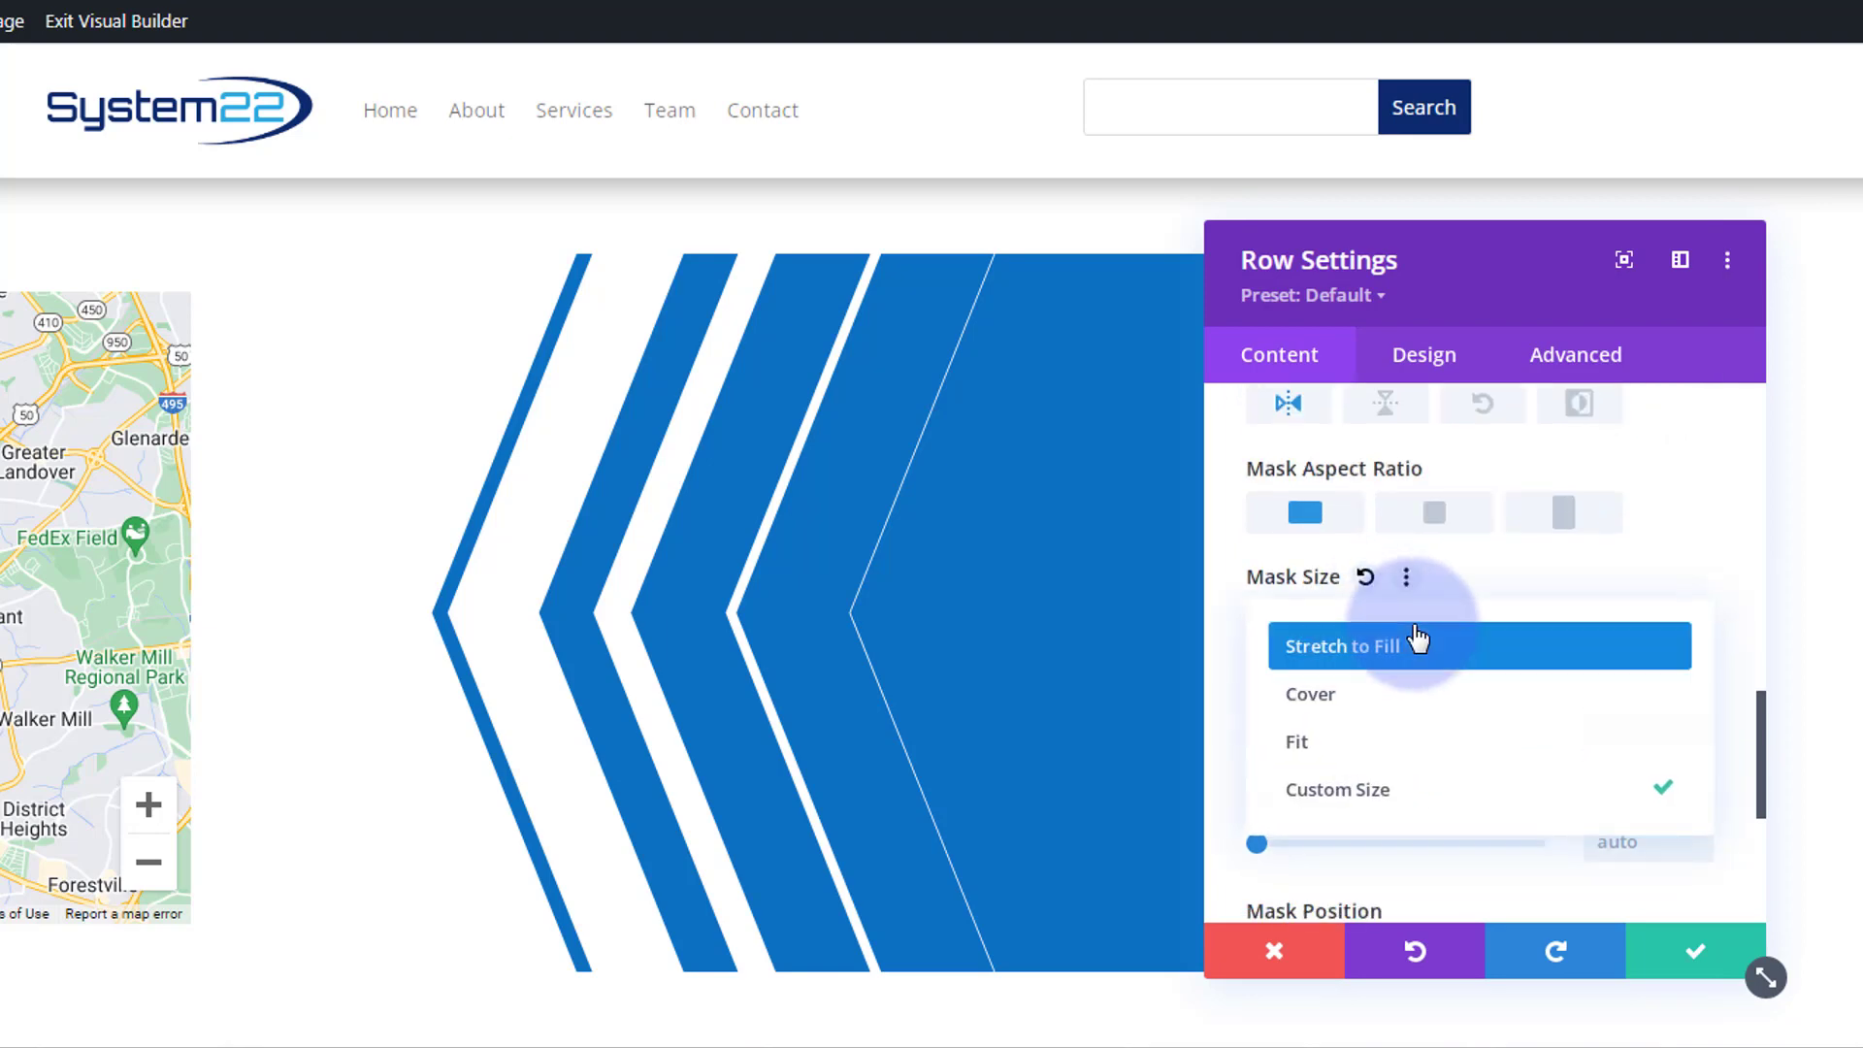
{"action": "left_click", "coordinate": [1385, 652]}
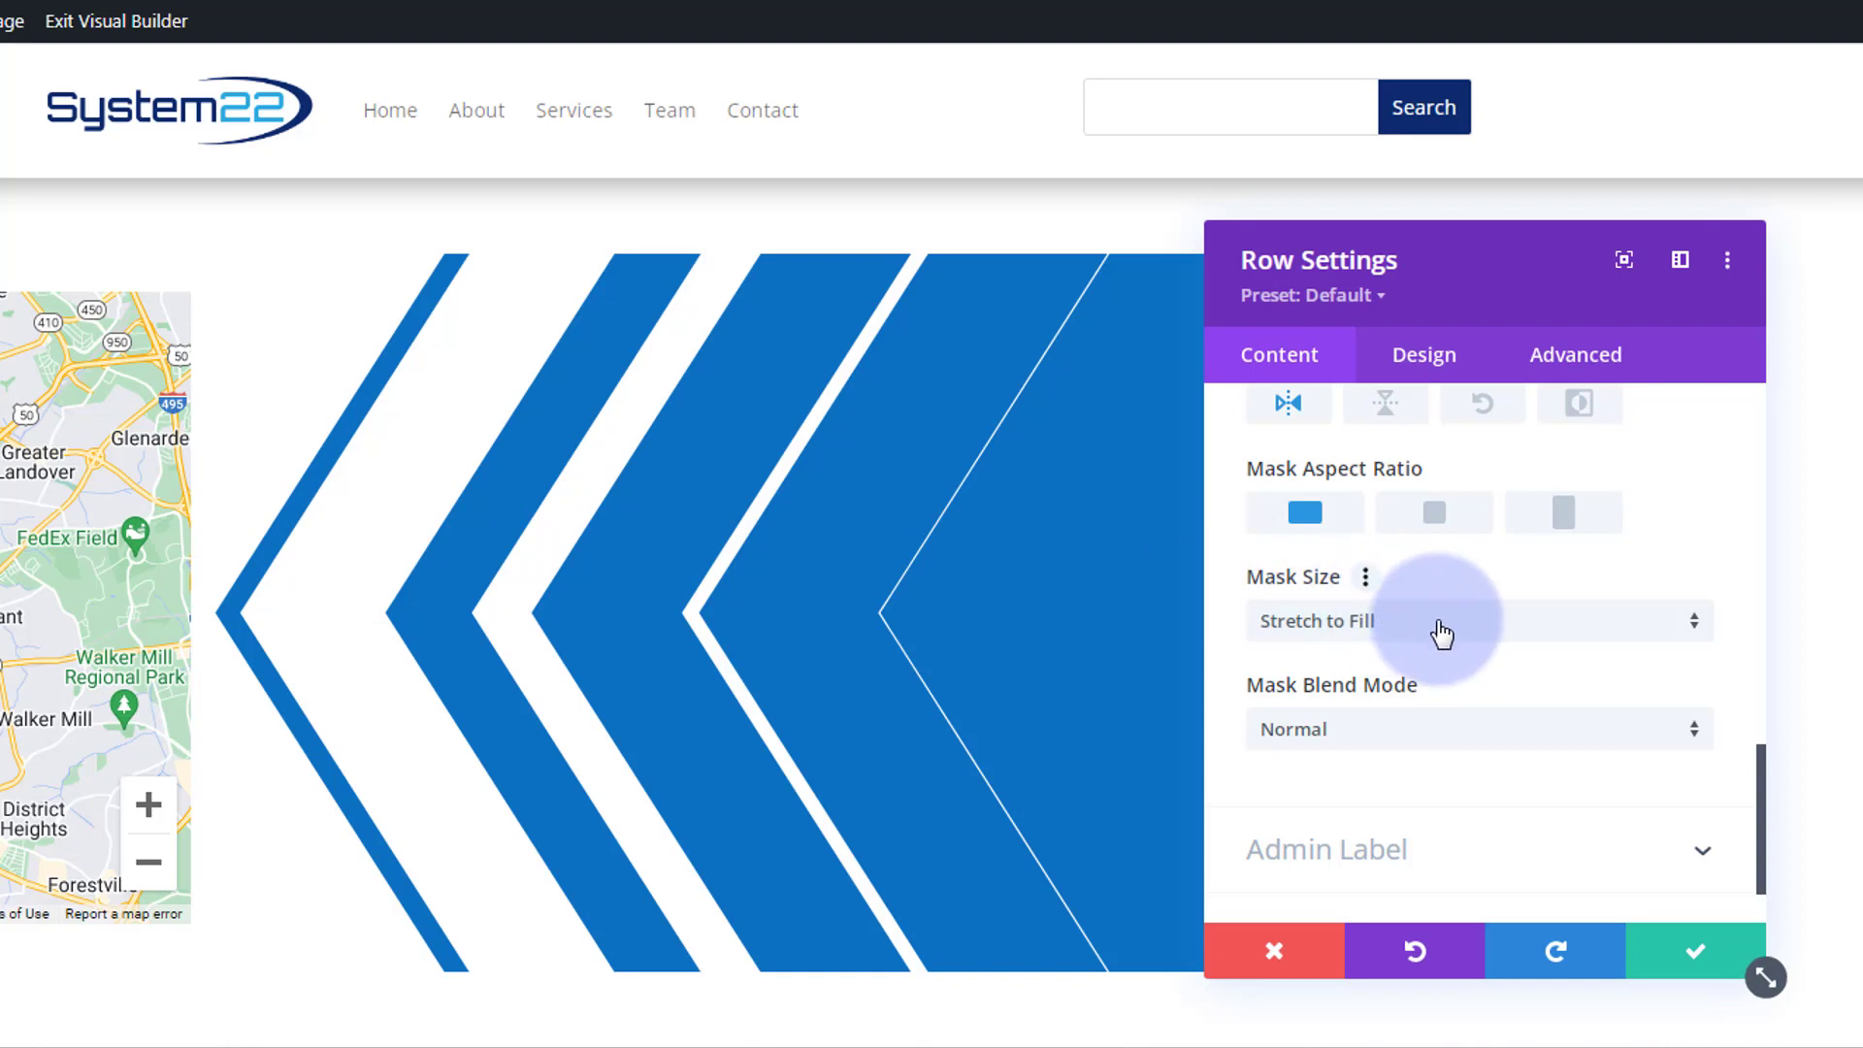
Step: Set the row's linked top and bottom padding to 0px and save the row settings
{"action": "left_click", "coordinate": [1442, 368]}
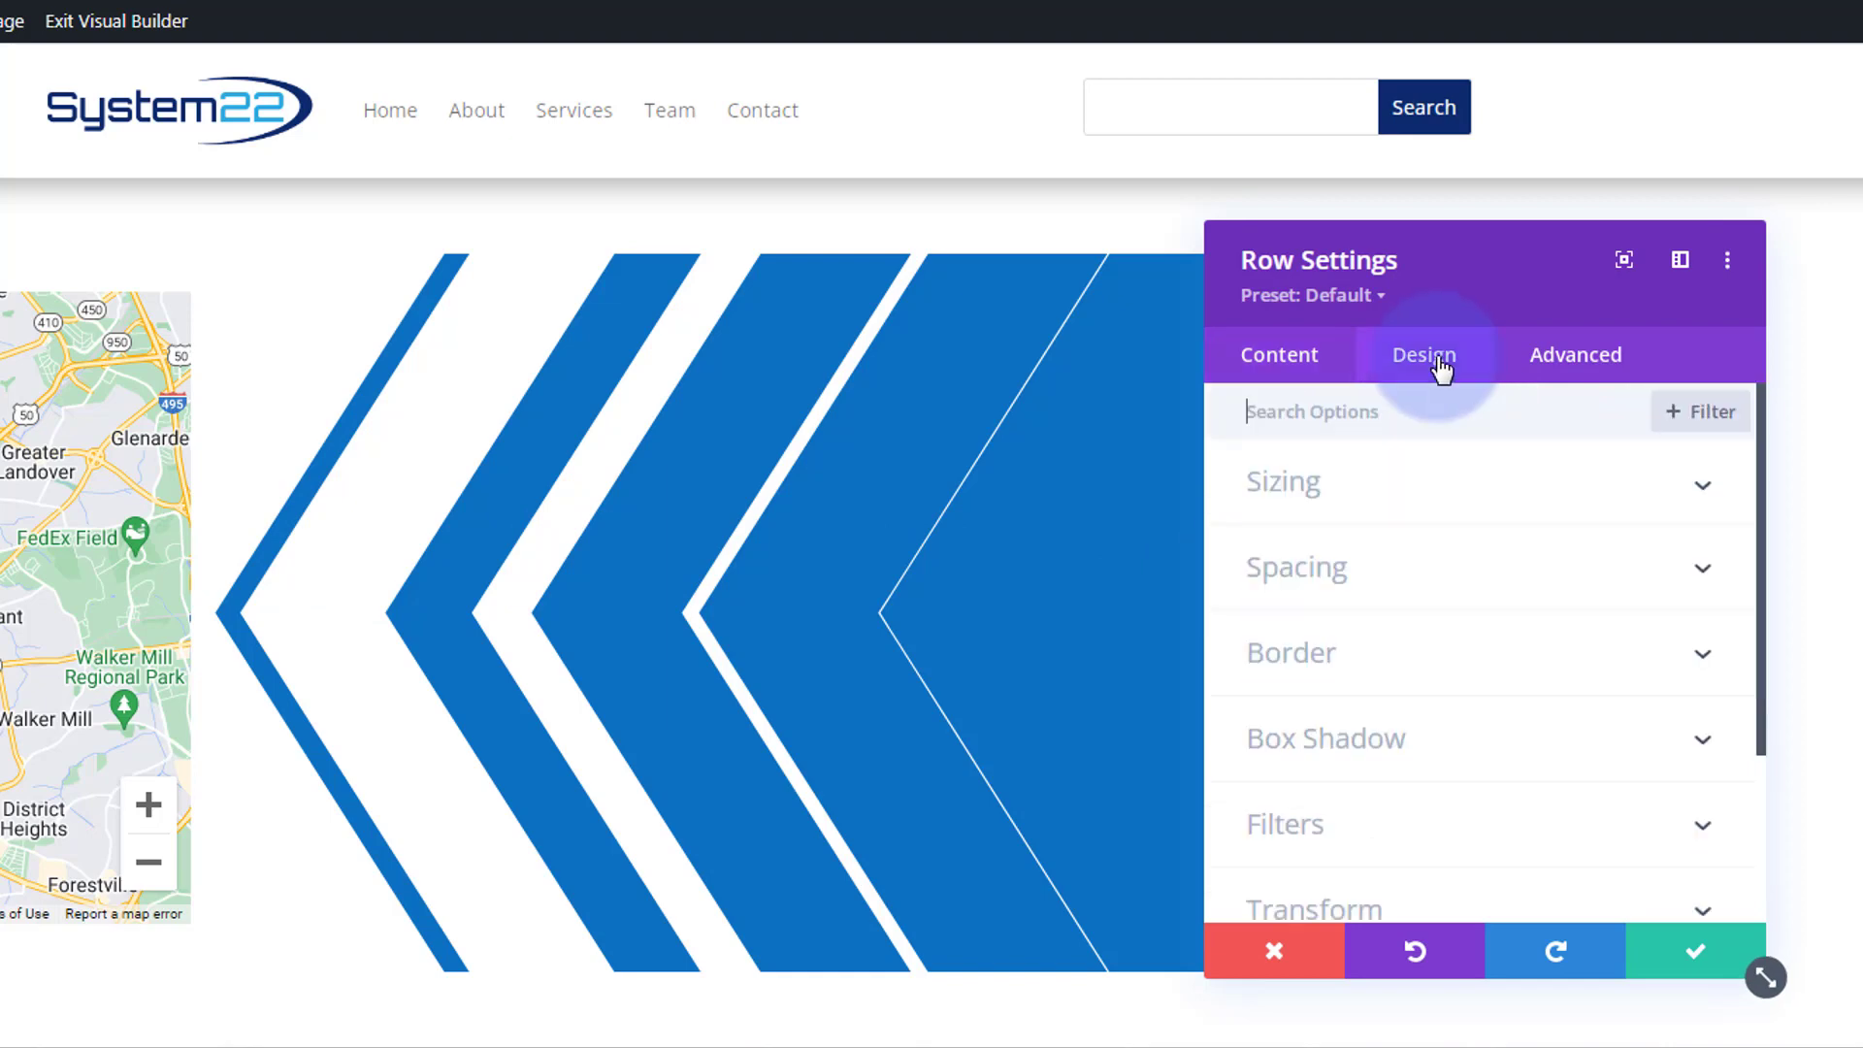
{"action": "left_click", "coordinate": [1472, 573]}
{"action": "left_click", "coordinate": [1290, 664]}
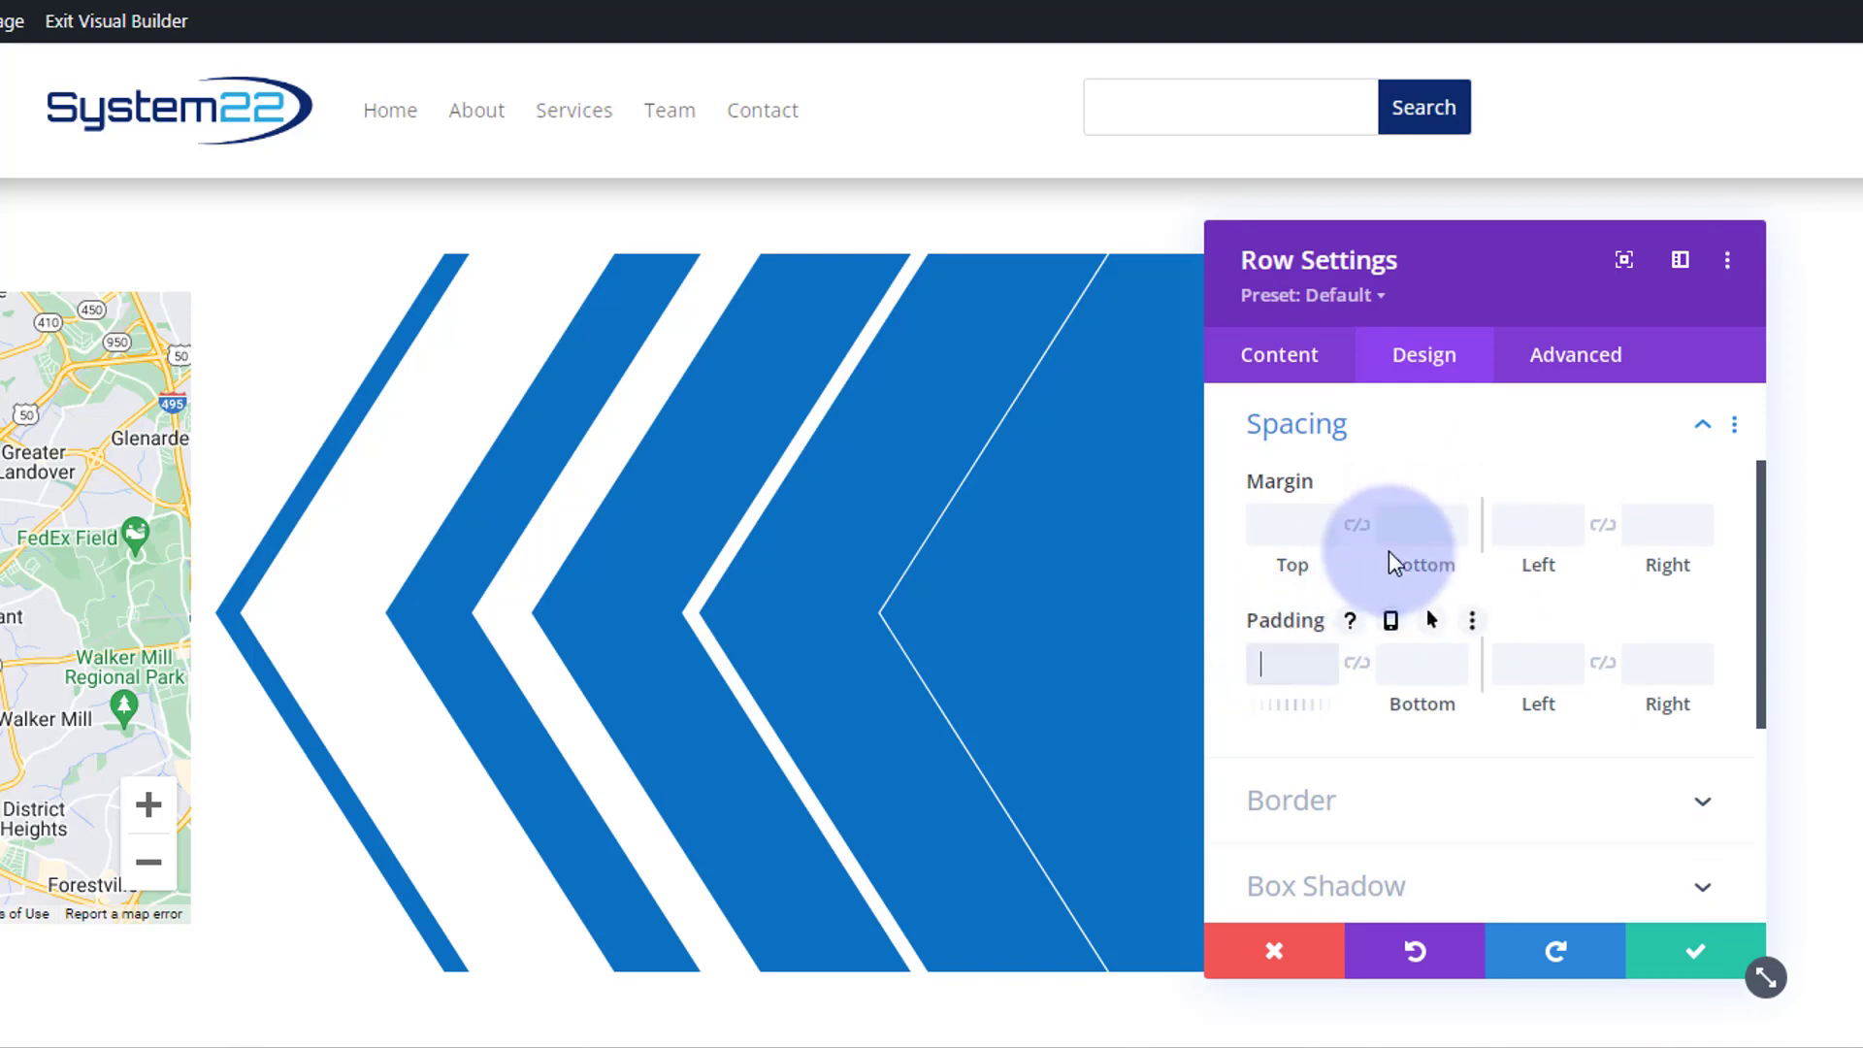
{"action": "type", "text": "0"}
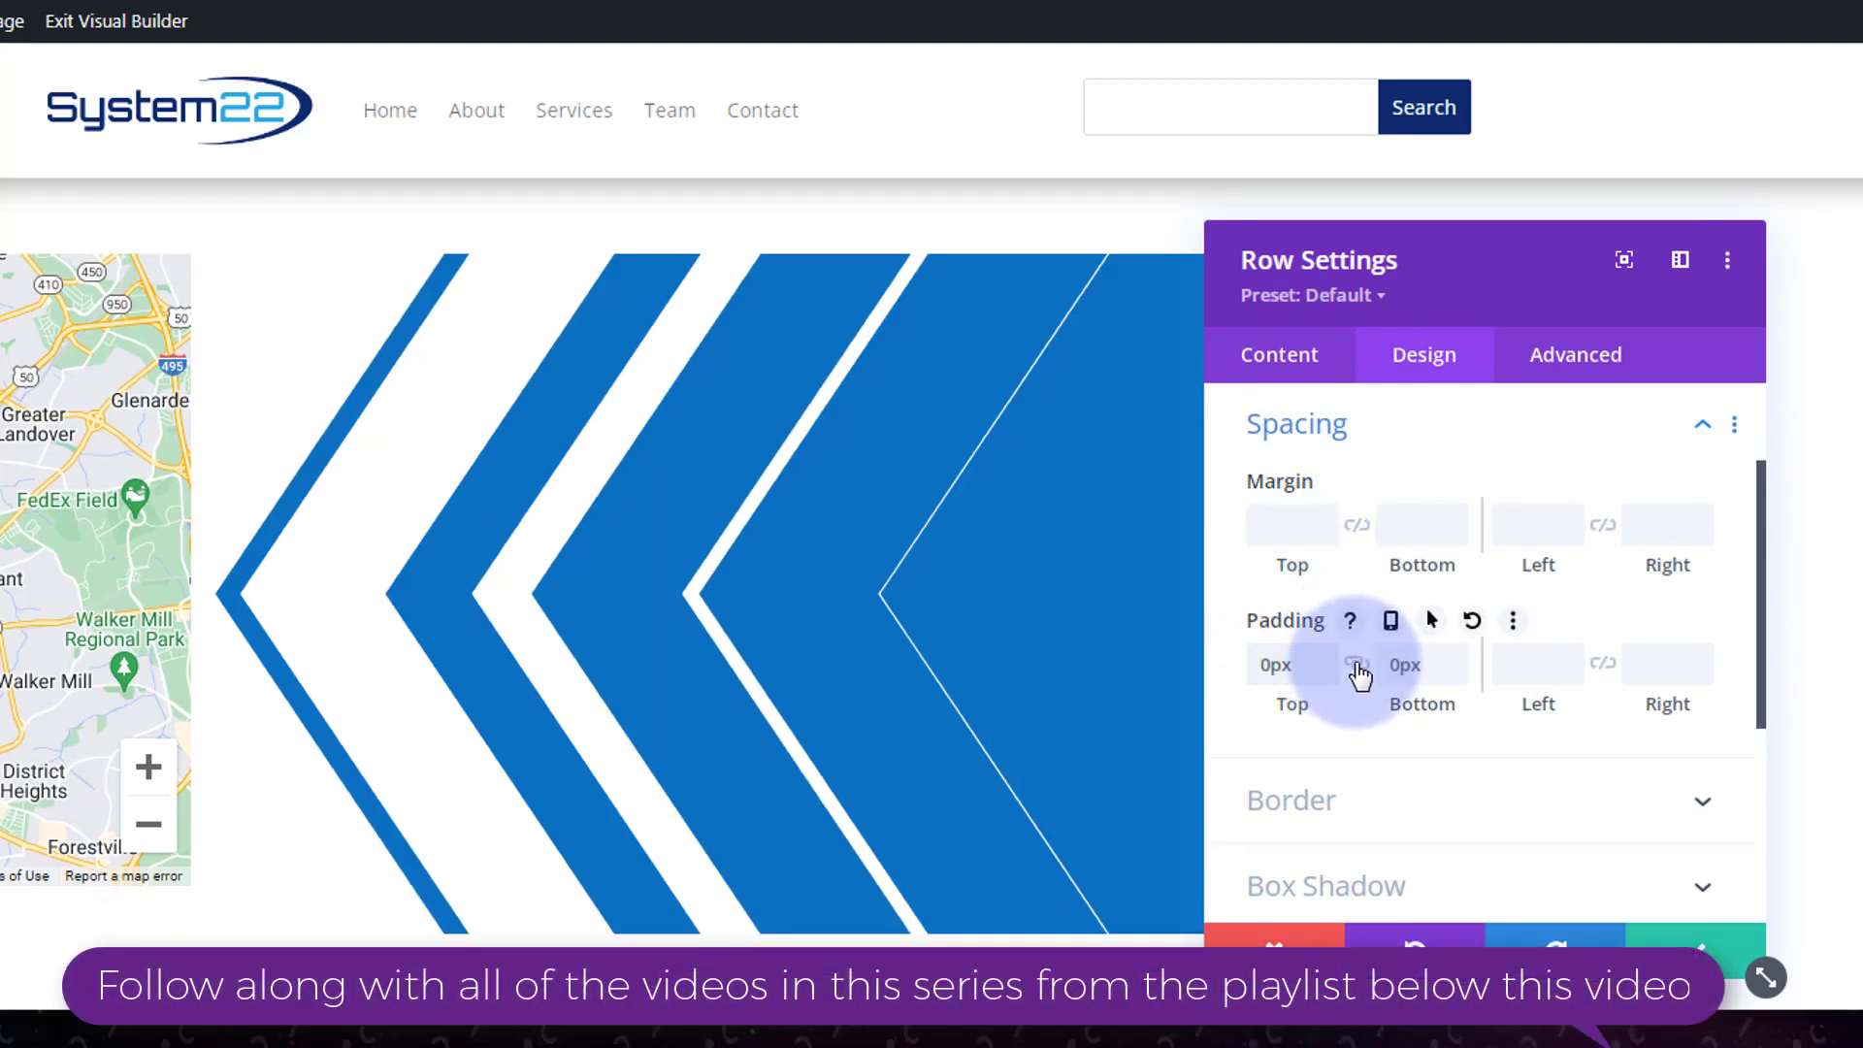
{"action": "left_click", "coordinate": [1357, 666]}
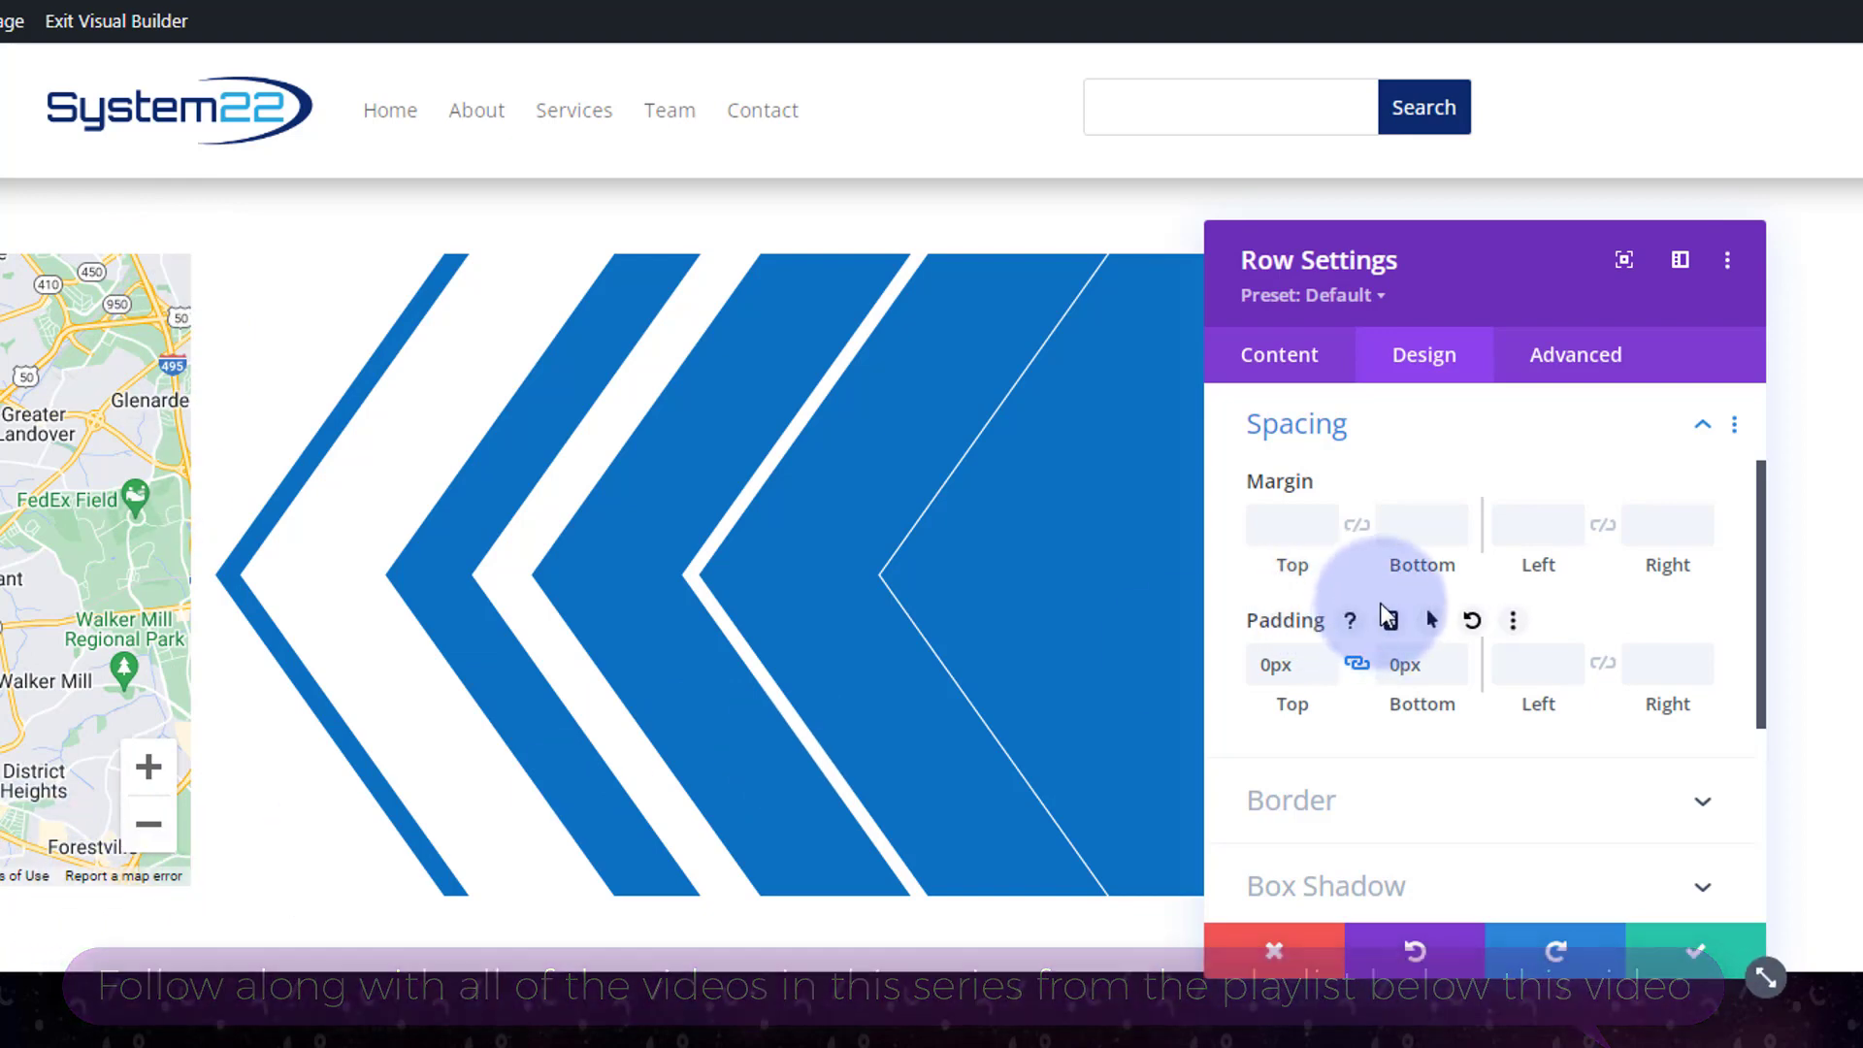
{"action": "left_click", "coordinate": [1696, 951]}
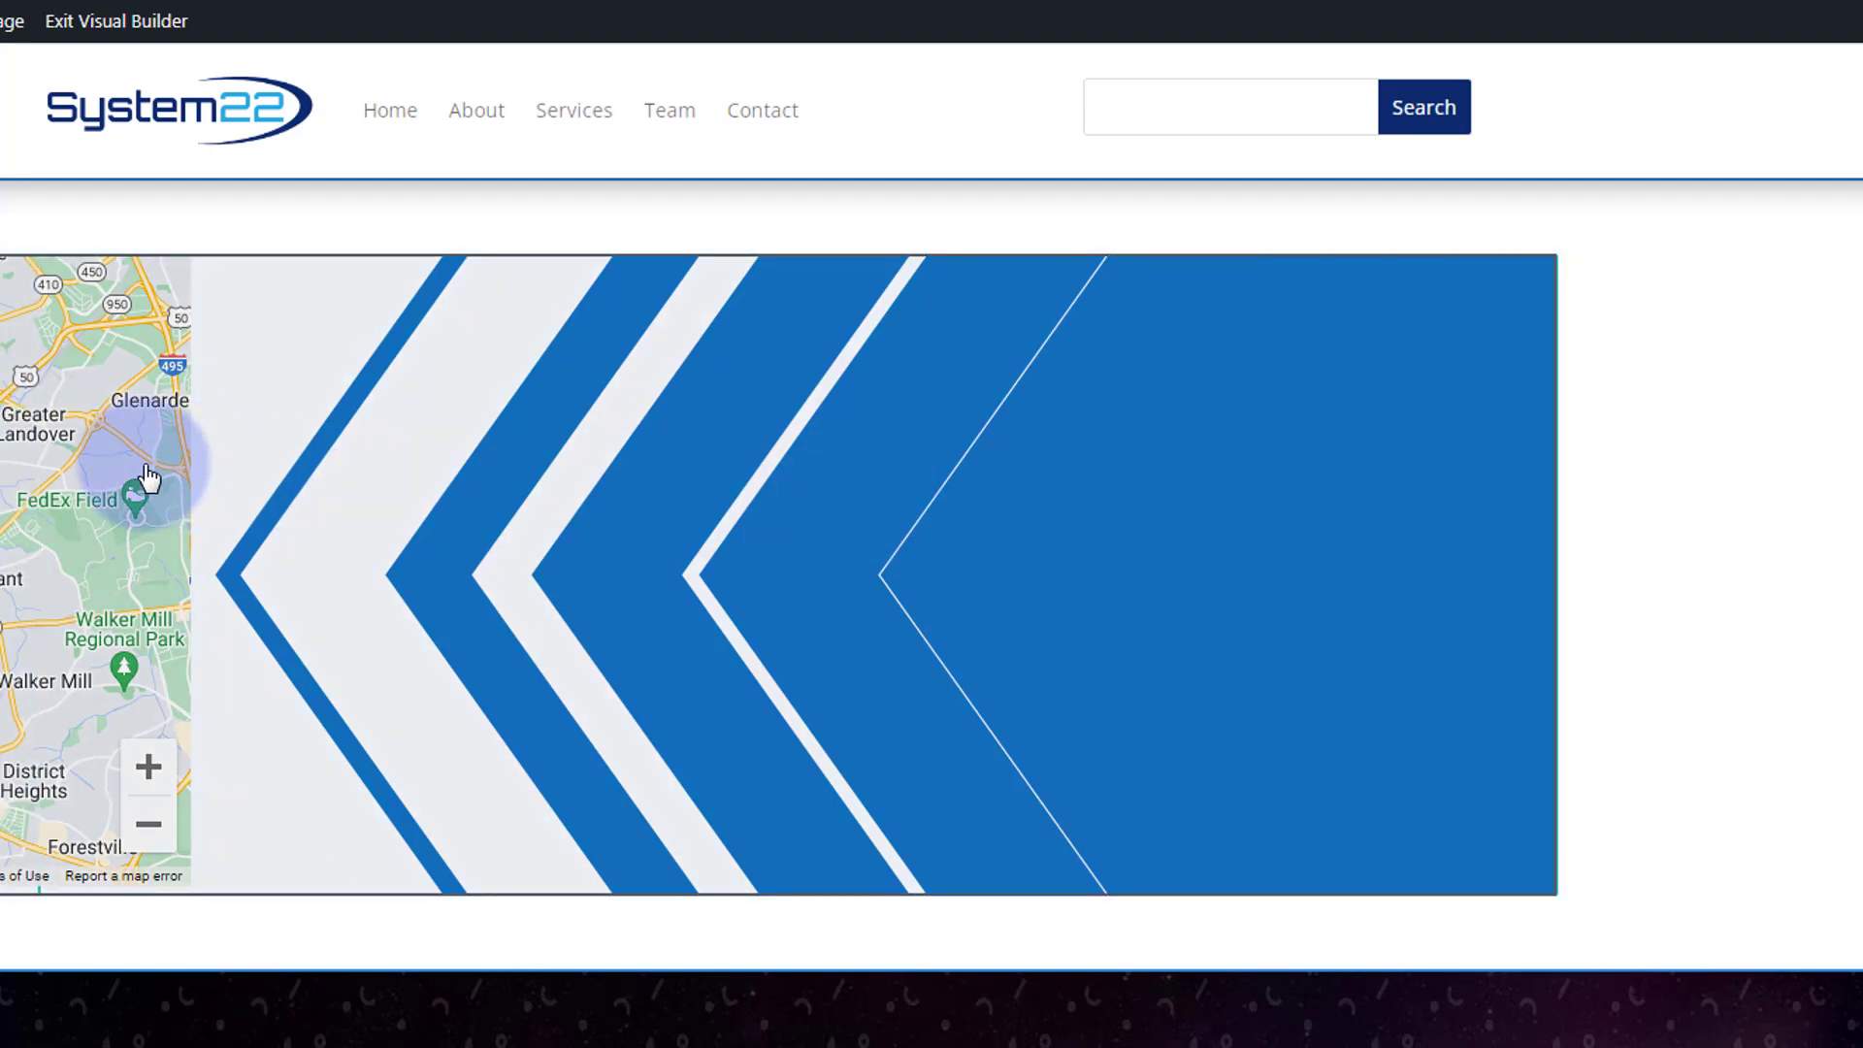
Step: Enable hover options for the map code module's margin and set its hover left margin to 0%
{"action": "left_click", "coordinate": [147, 473]}
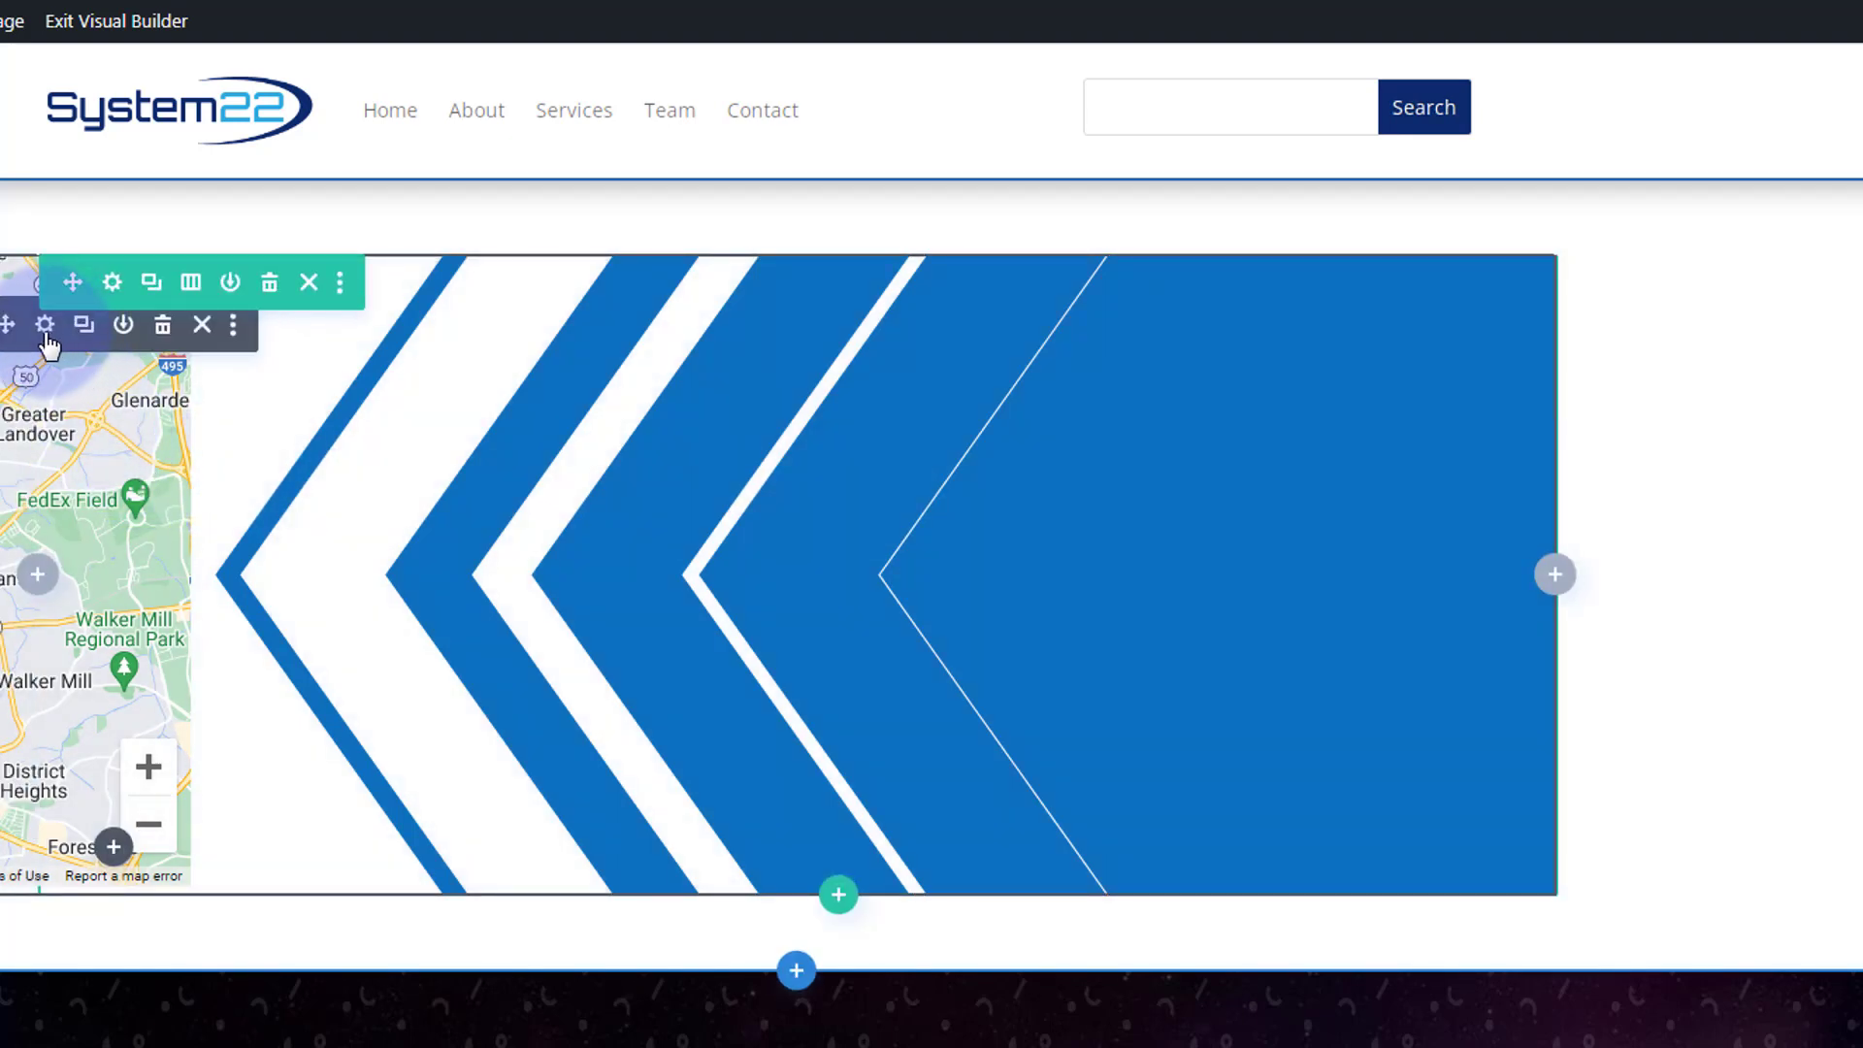
{"action": "left_click", "coordinate": [44, 327]}
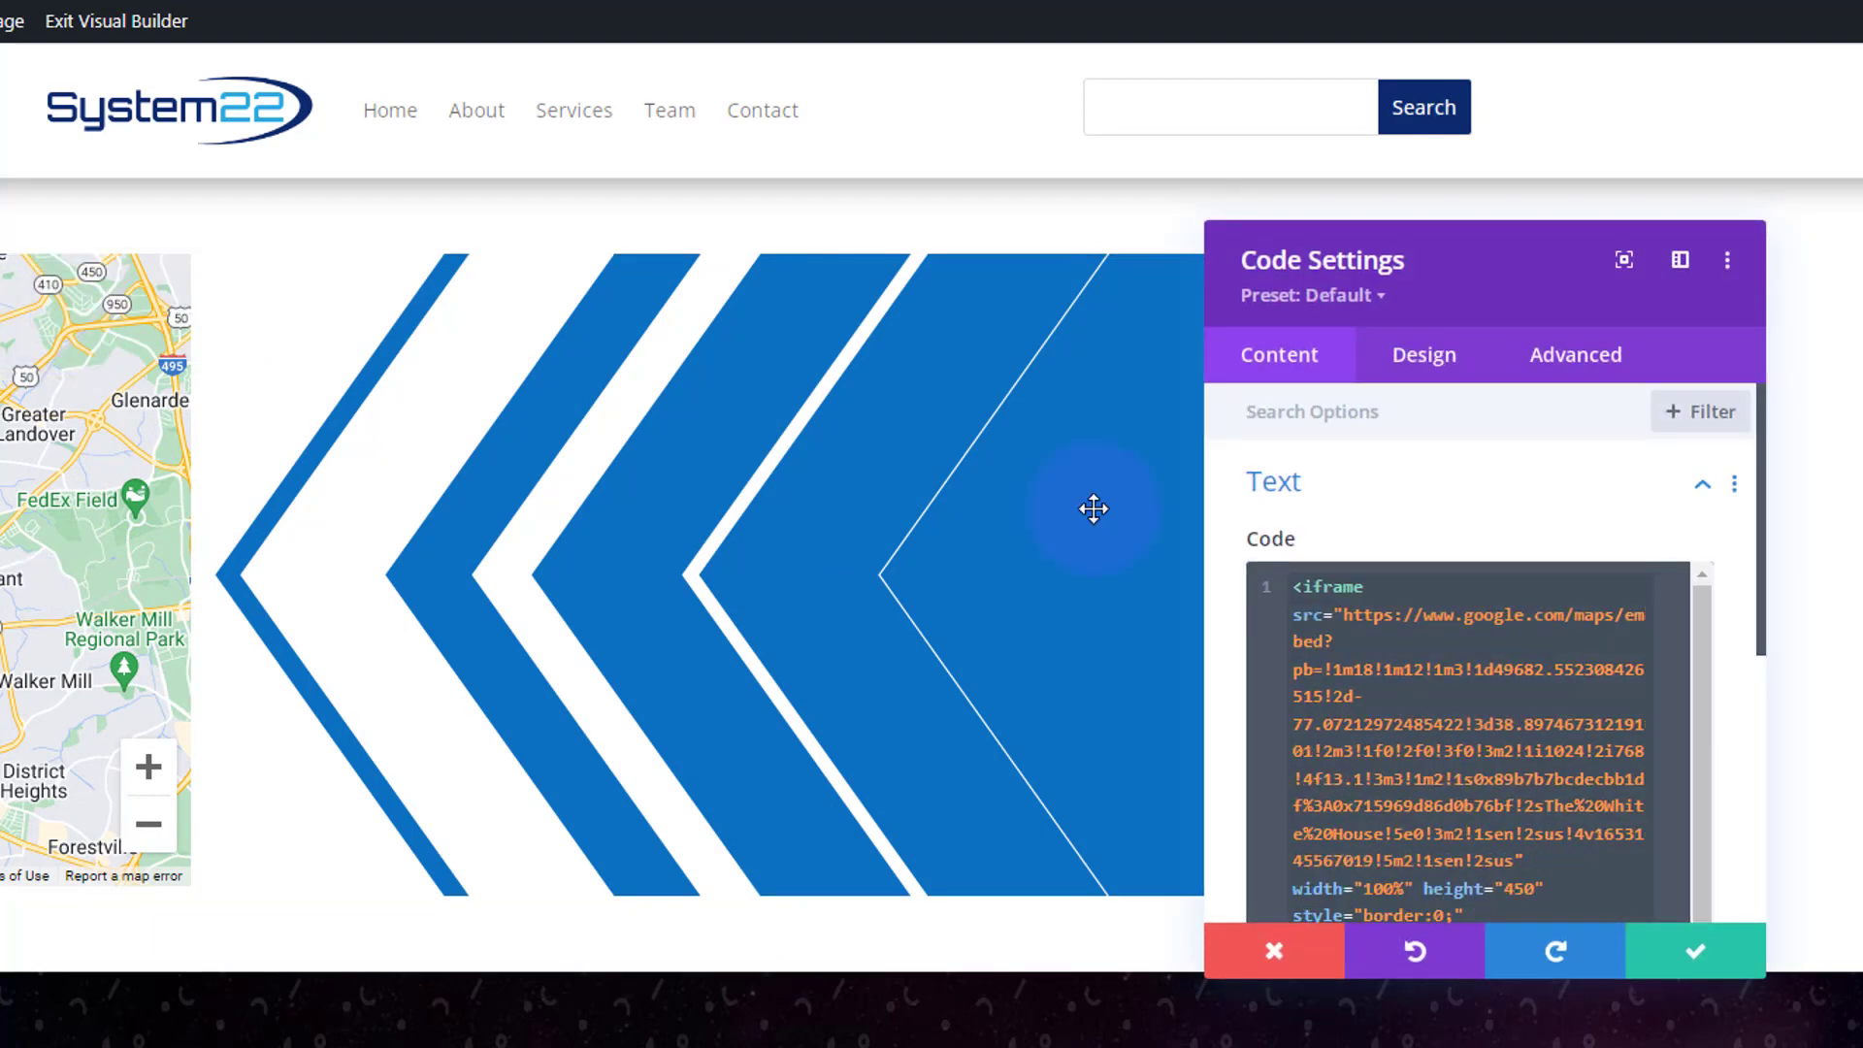
{"action": "left_click", "coordinate": [1437, 378]}
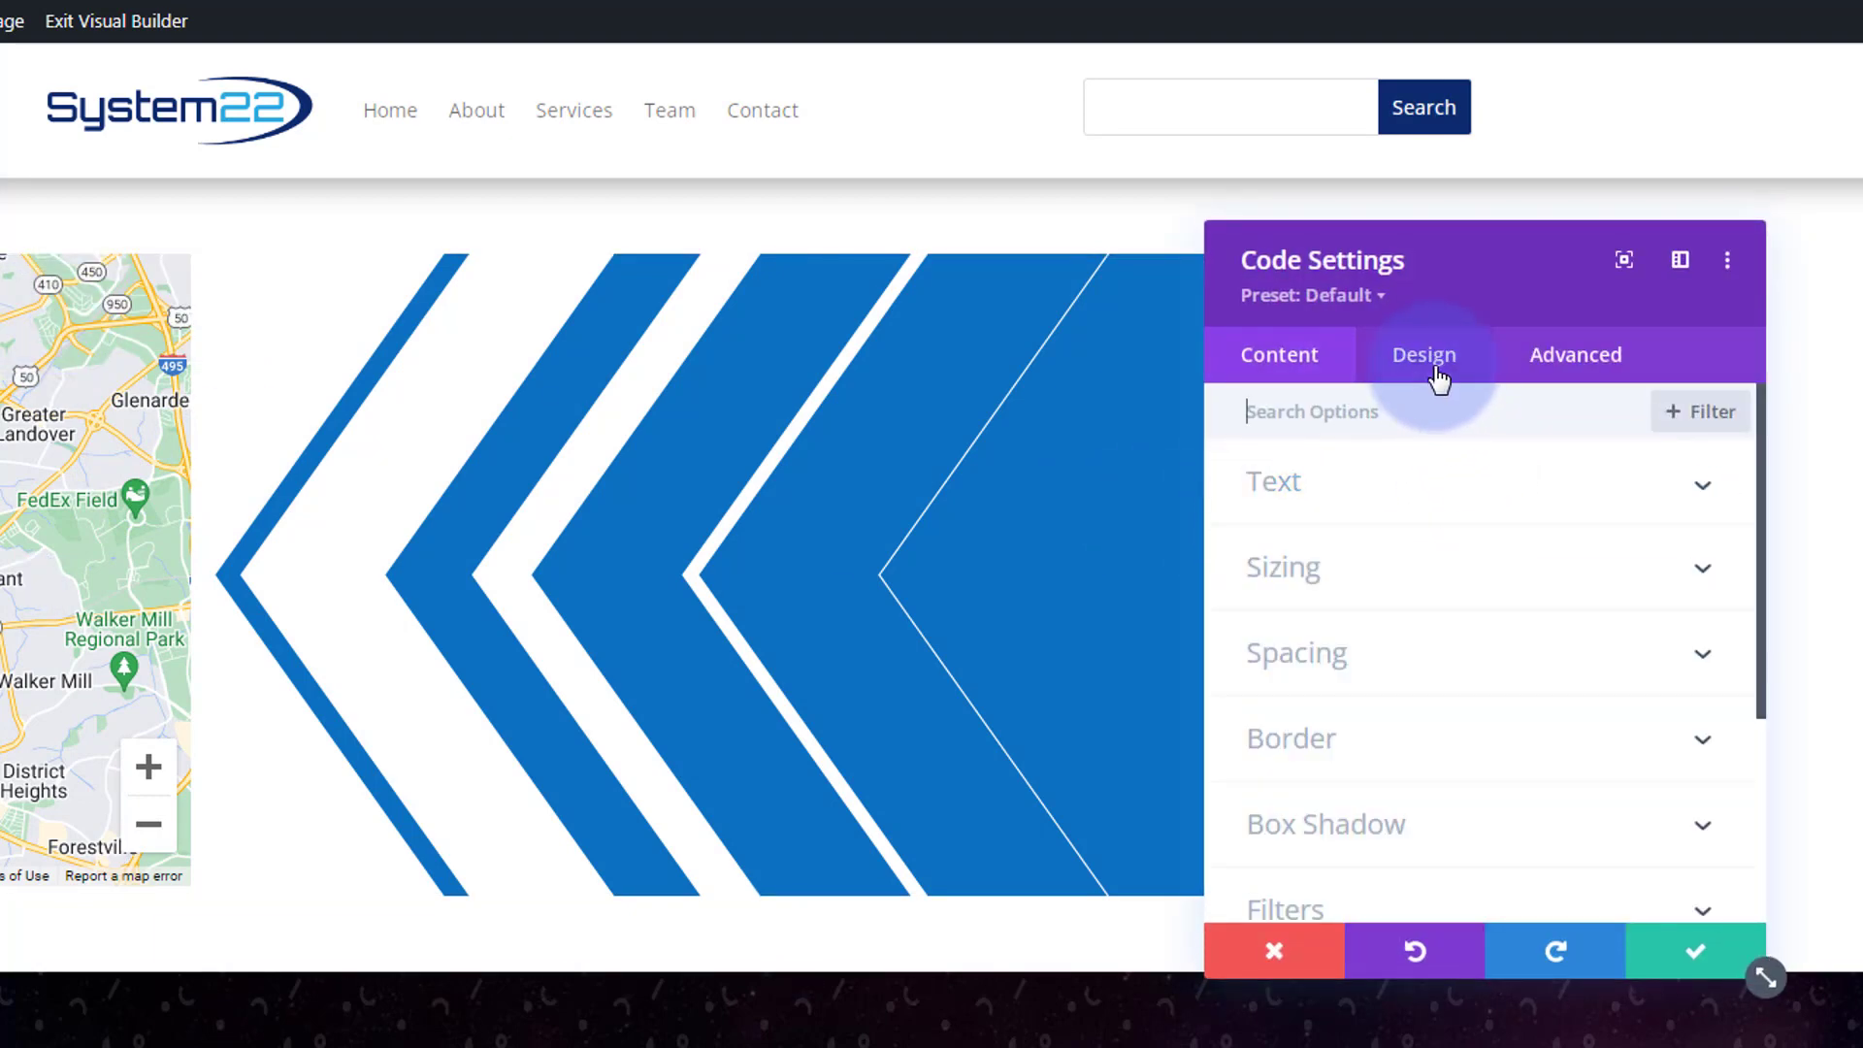
{"action": "left_click", "coordinate": [1471, 668]}
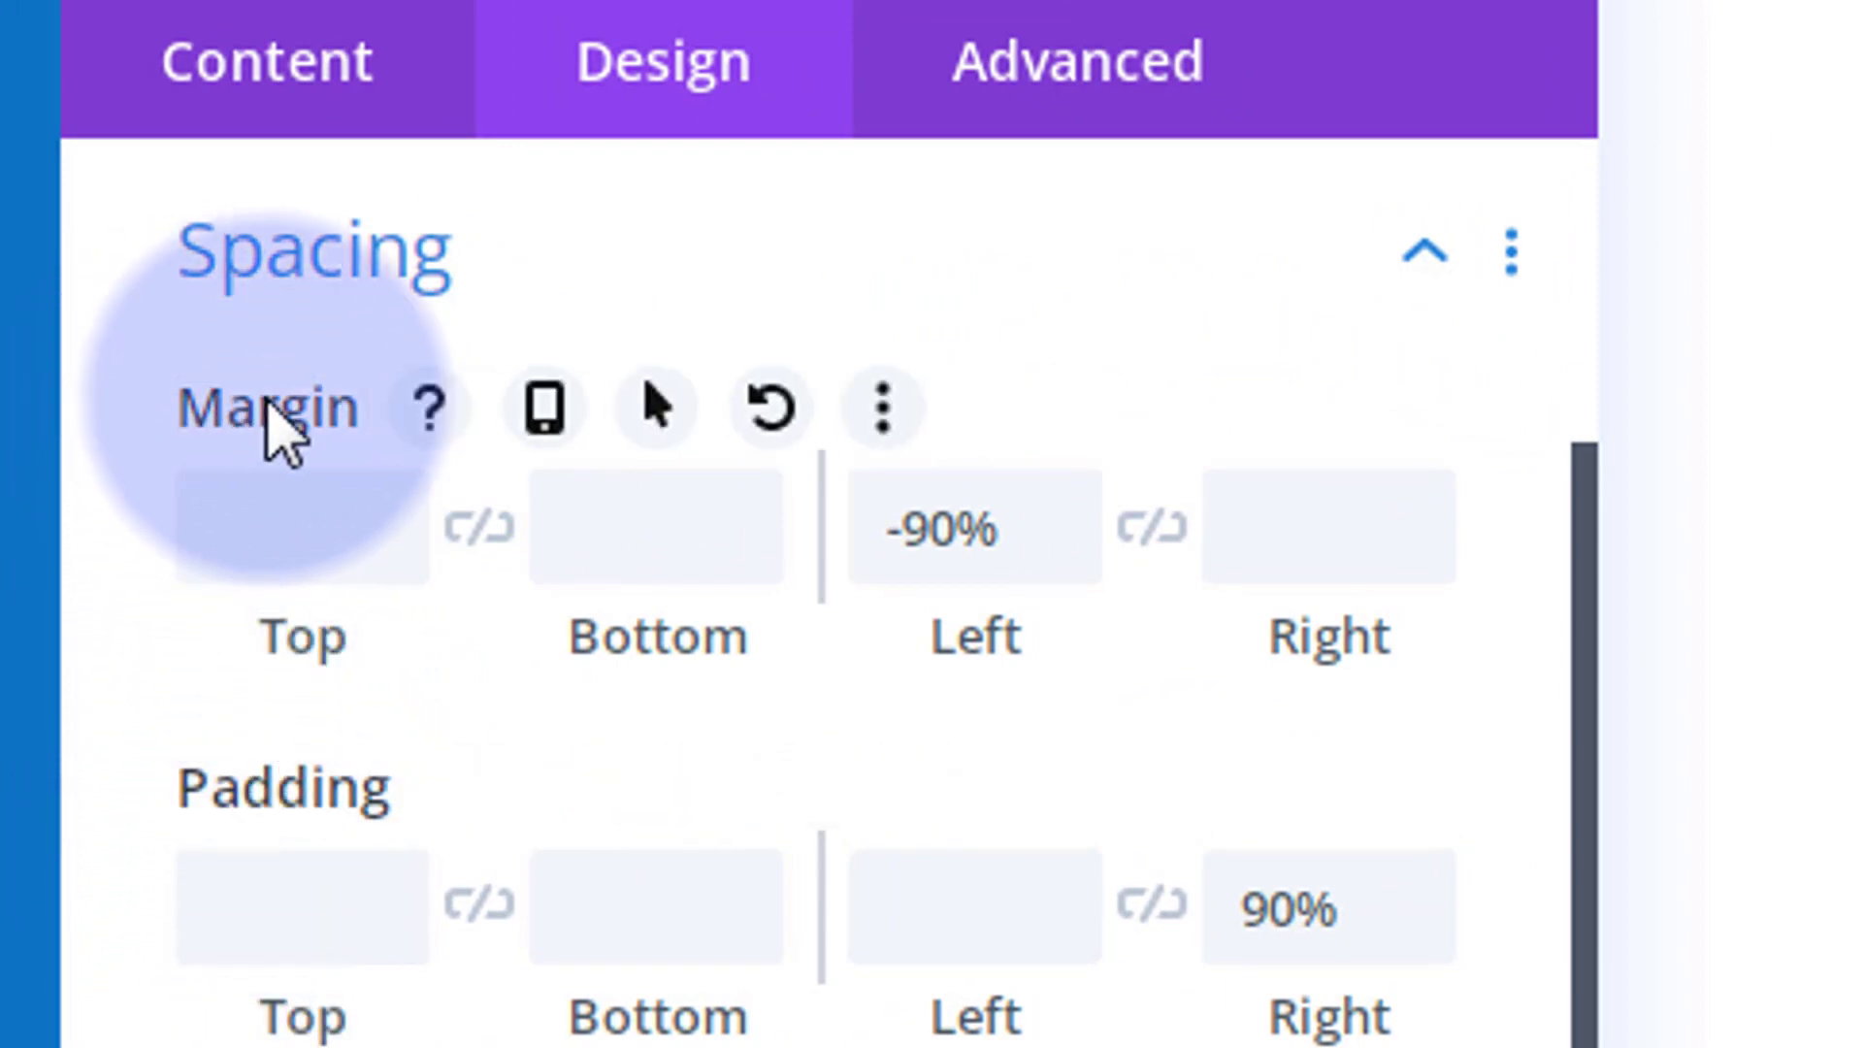
{"action": "left_click", "coordinate": [655, 413]}
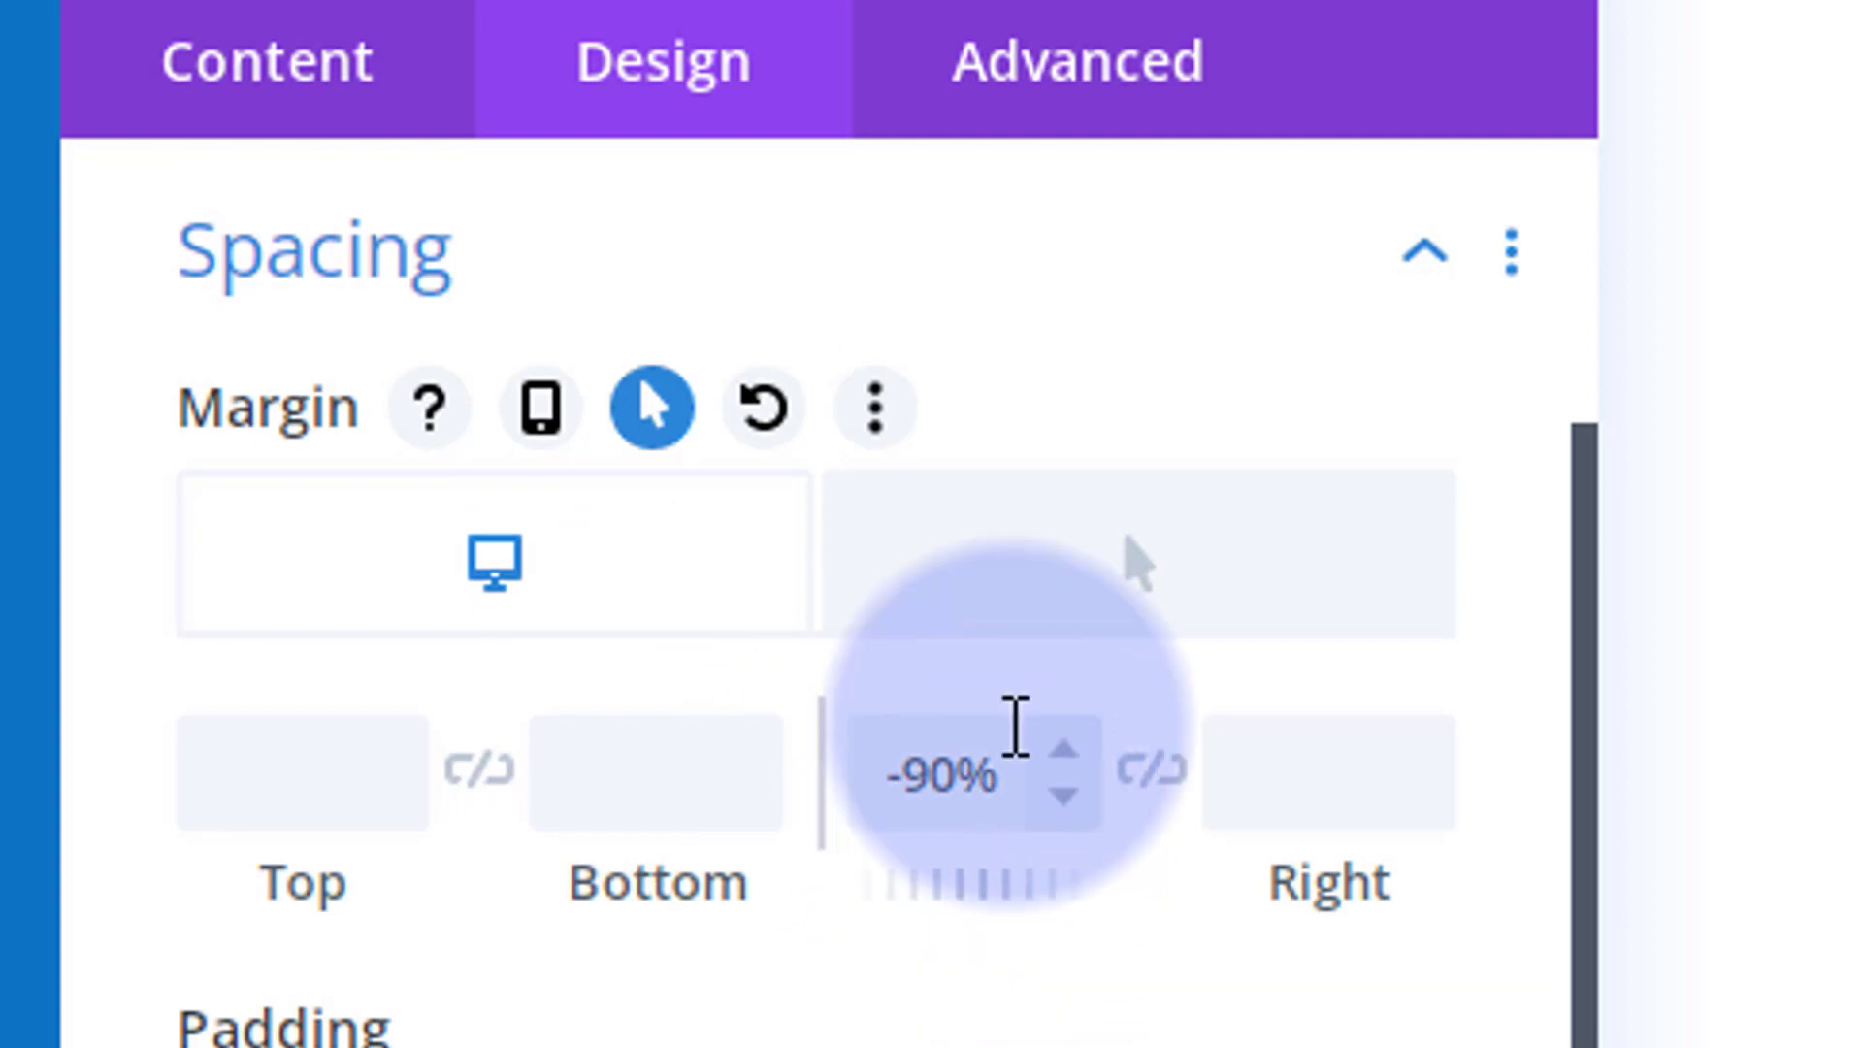
{"action": "left_click", "coordinate": [1126, 626]}
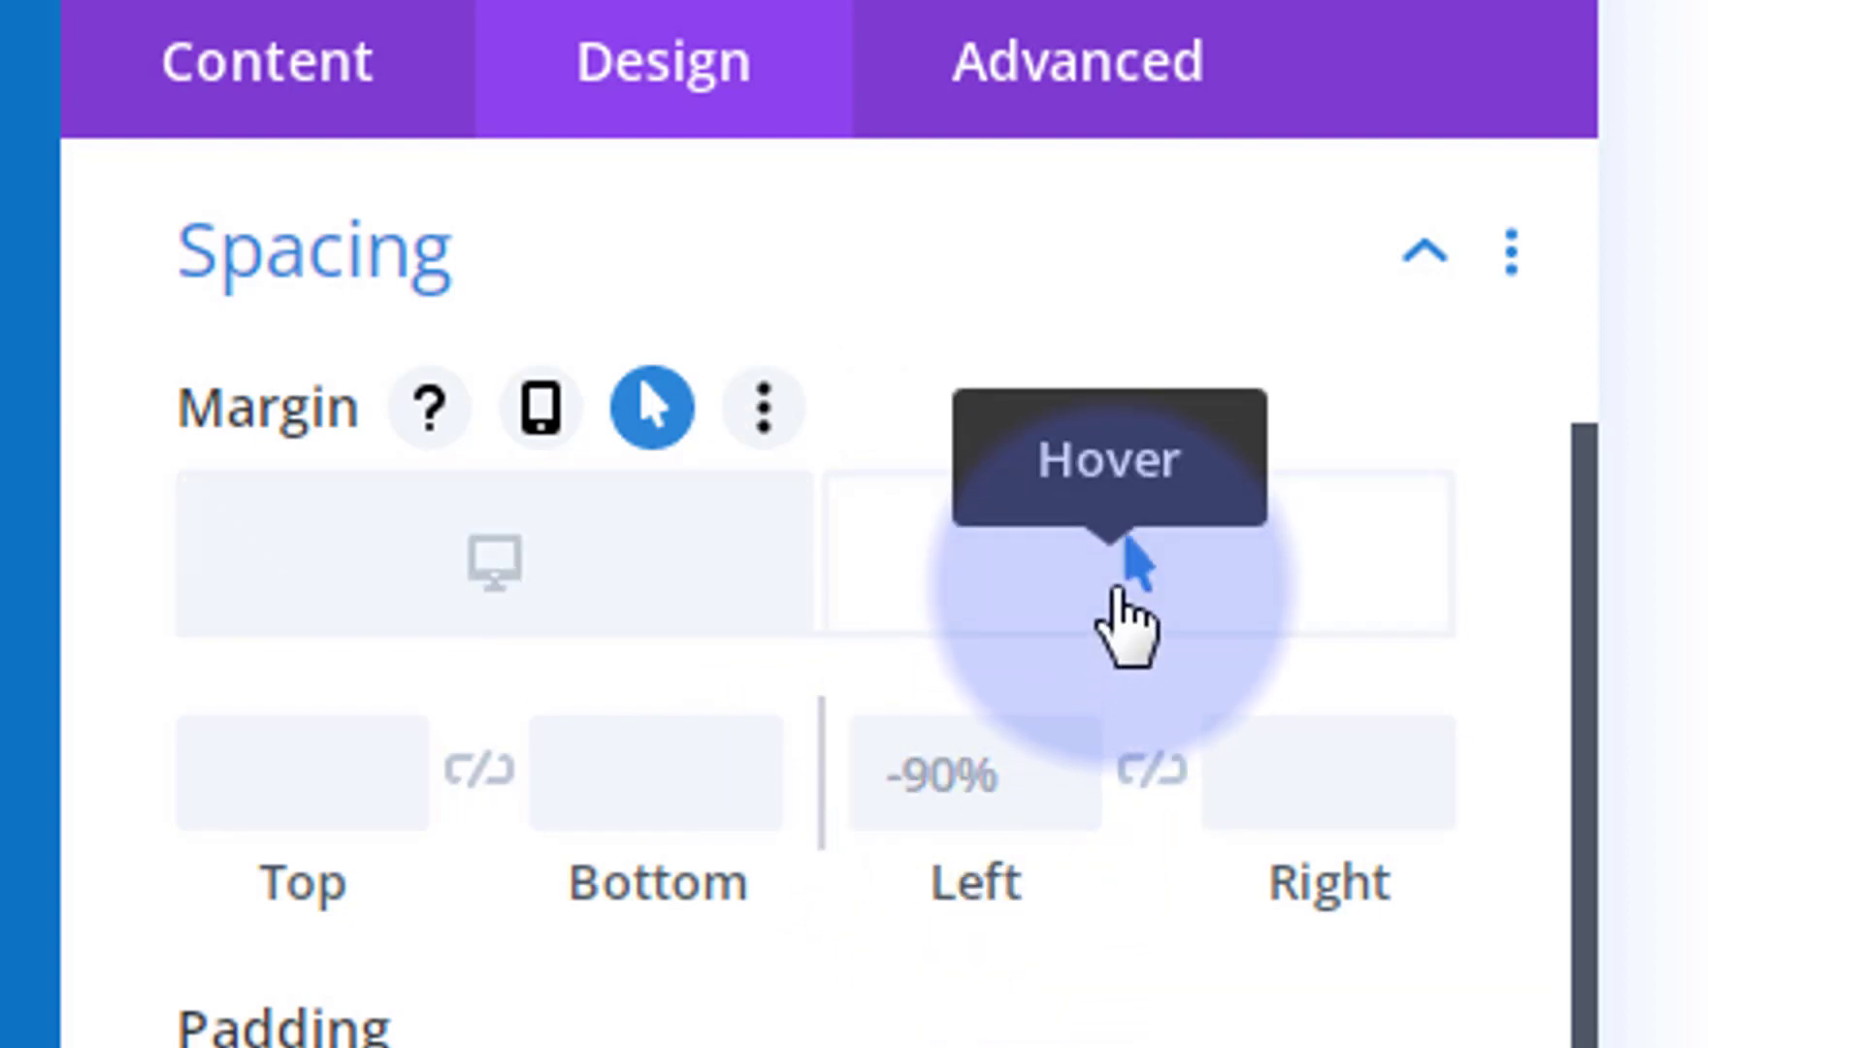
{"action": "left_click", "coordinate": [931, 771]}
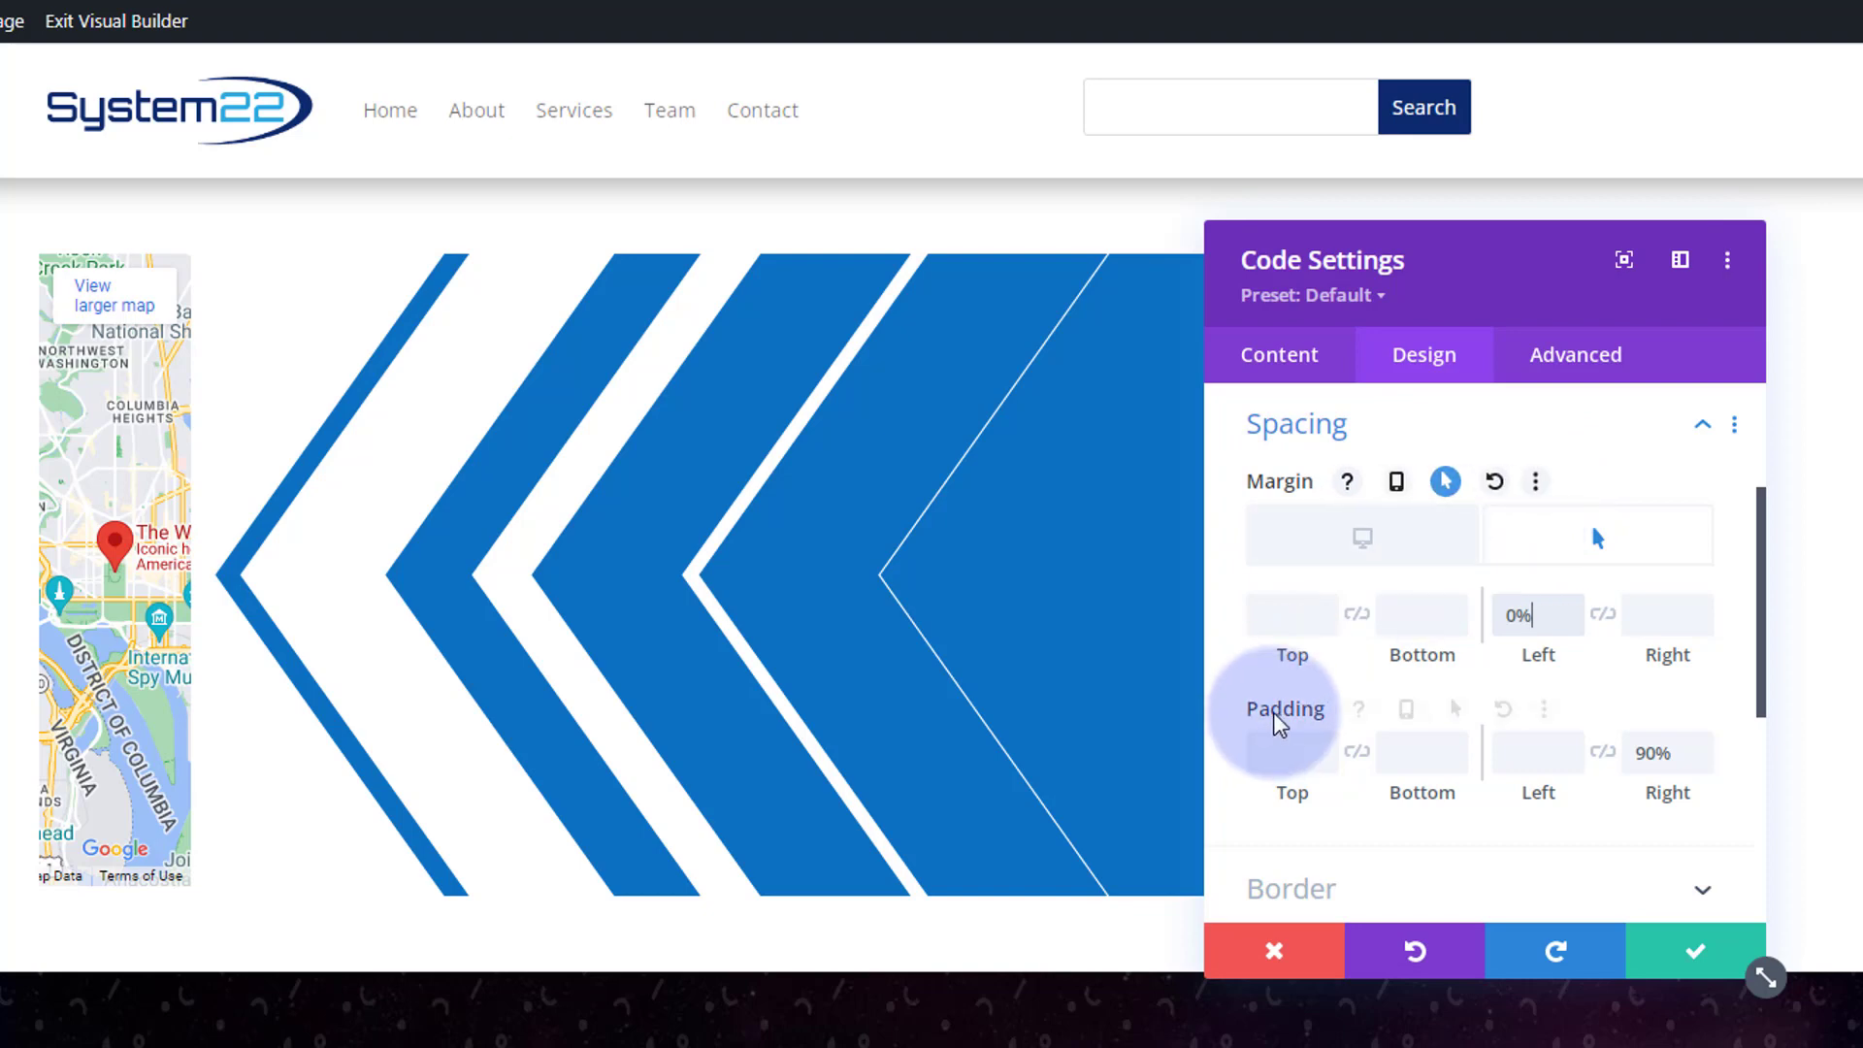
Step: Enable hover options for the module's padding and set its hover right padding to 0%
{"action": "left_click", "coordinate": [1431, 708]}
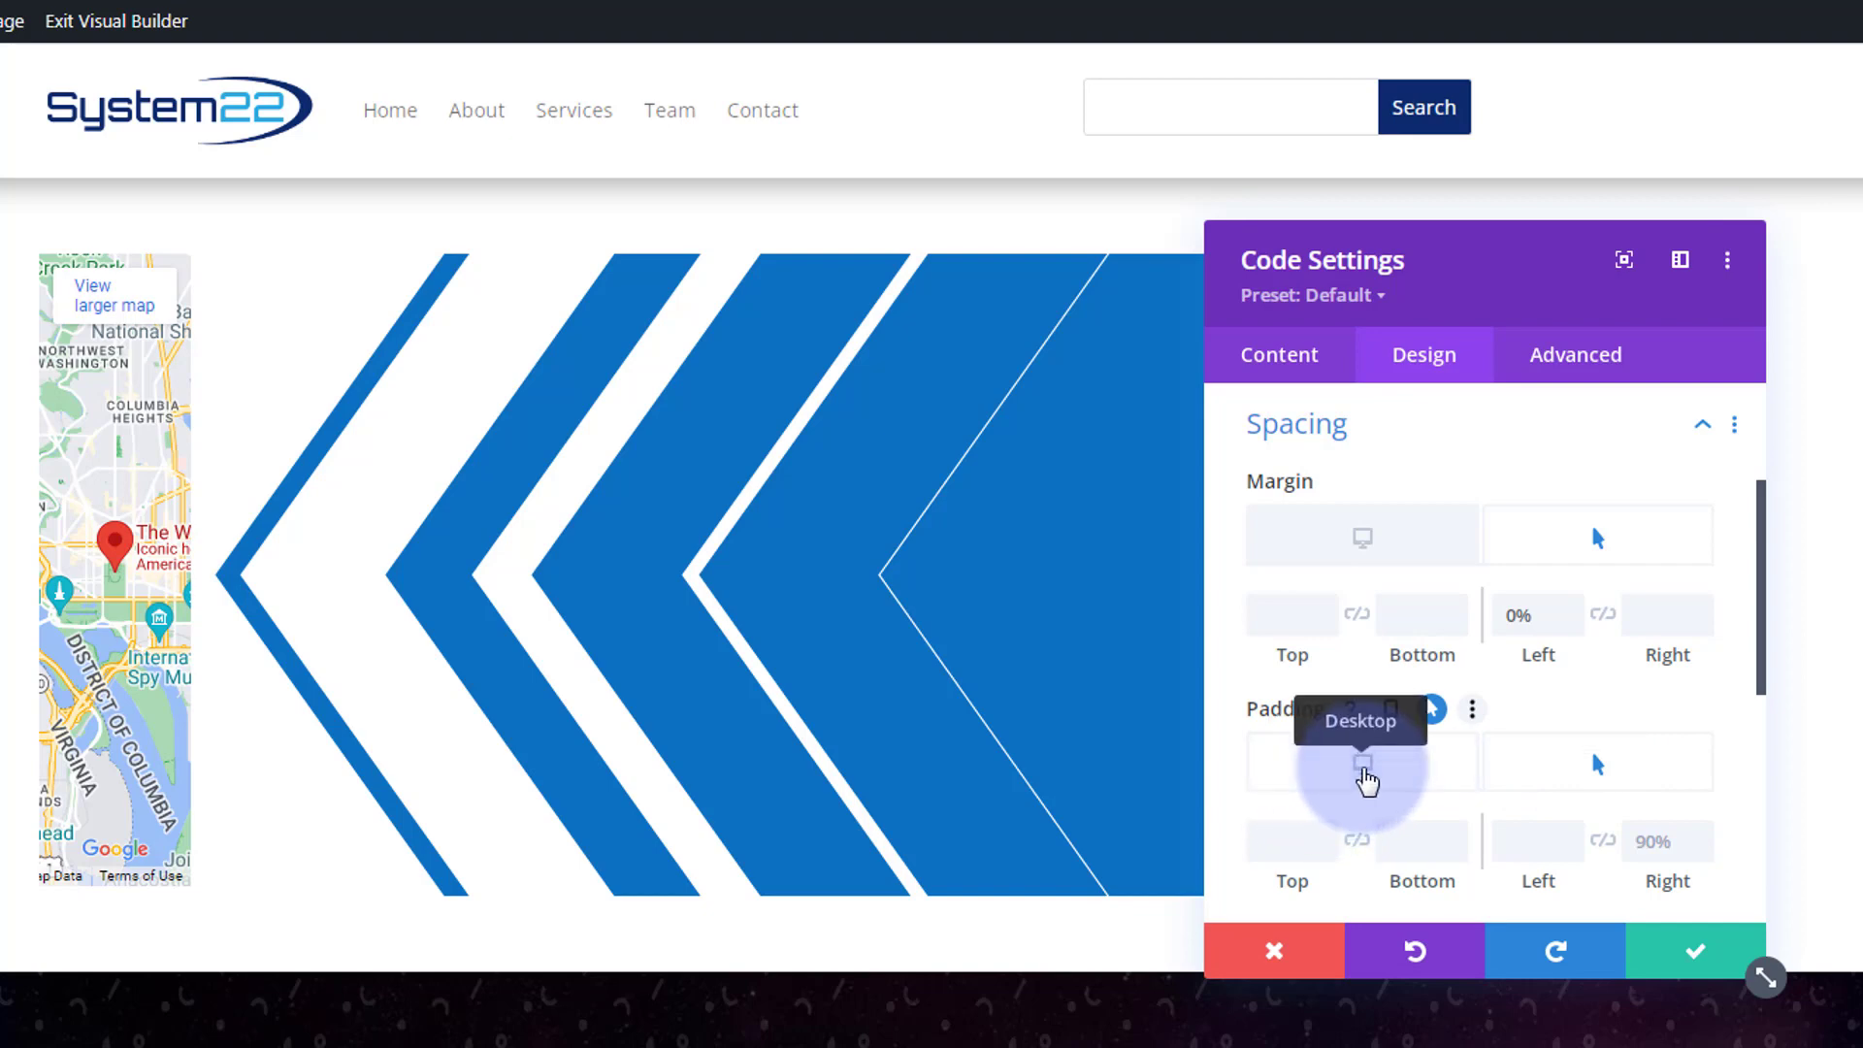
{"action": "left_click", "coordinate": [1364, 766]}
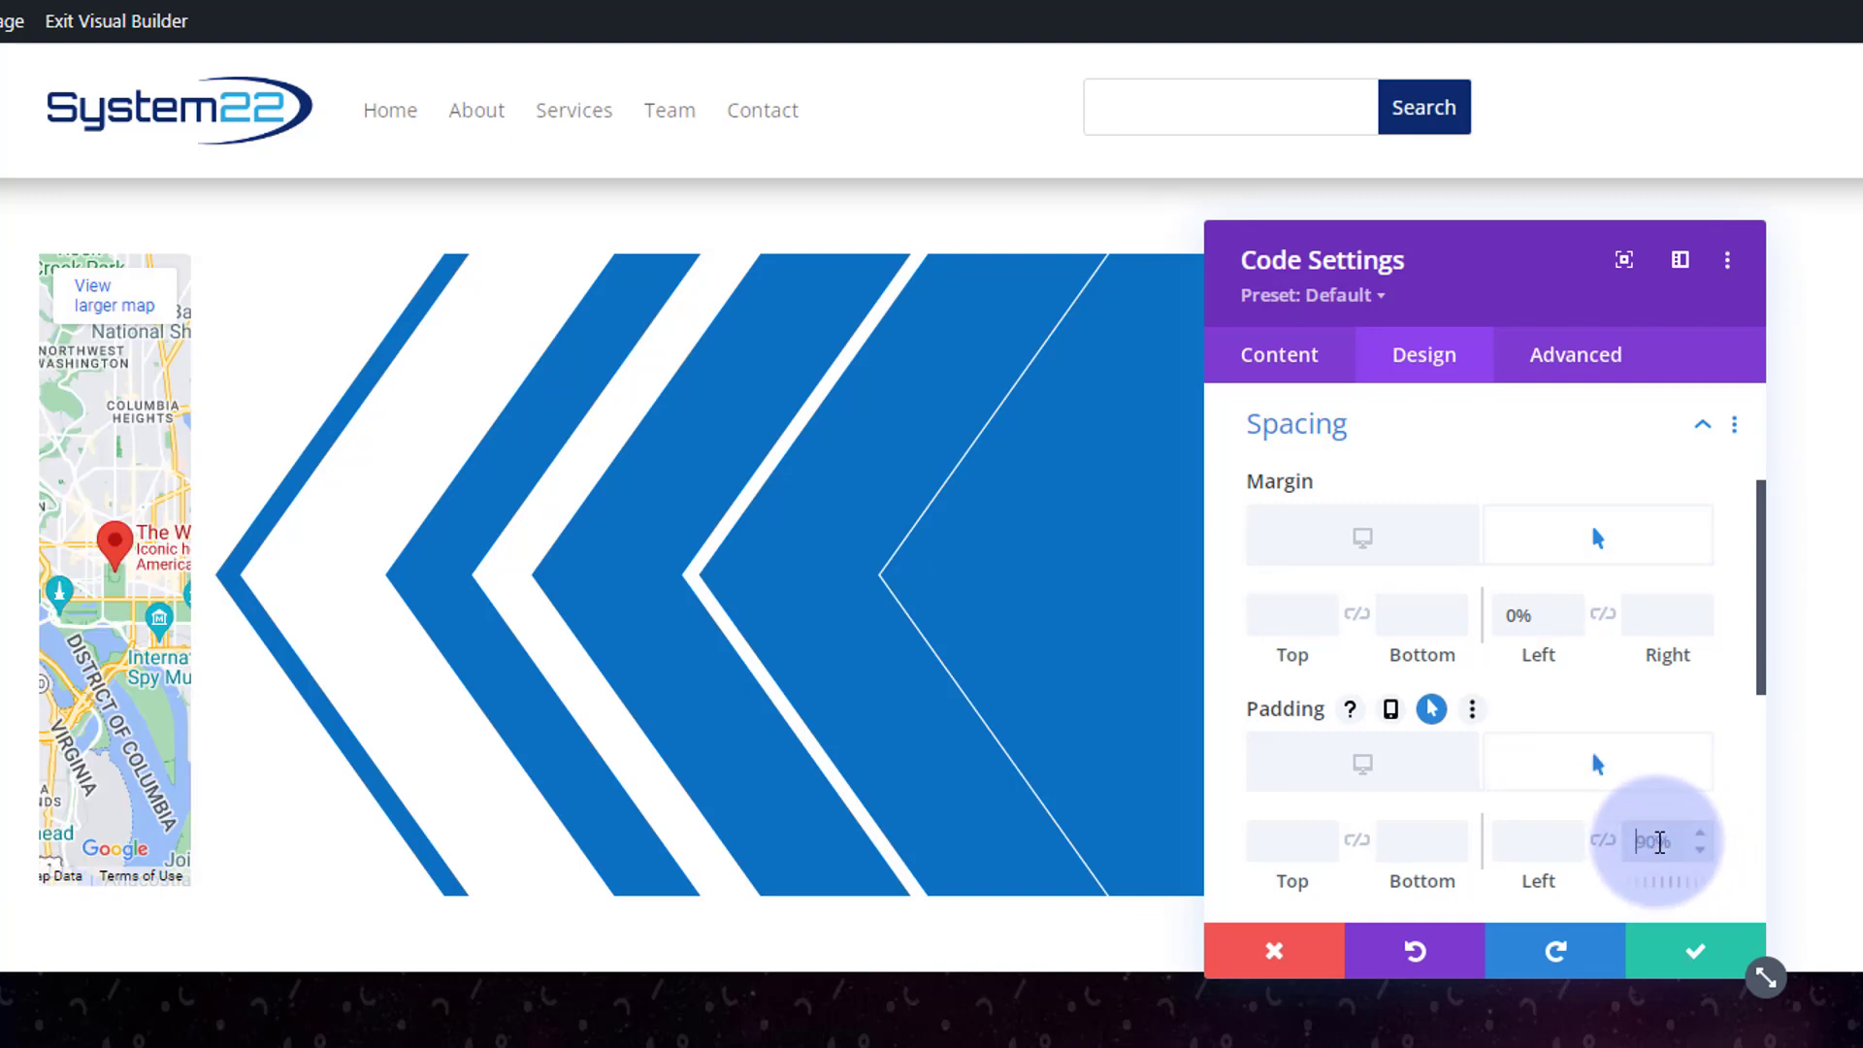
{"action": "type", "text": "%"}
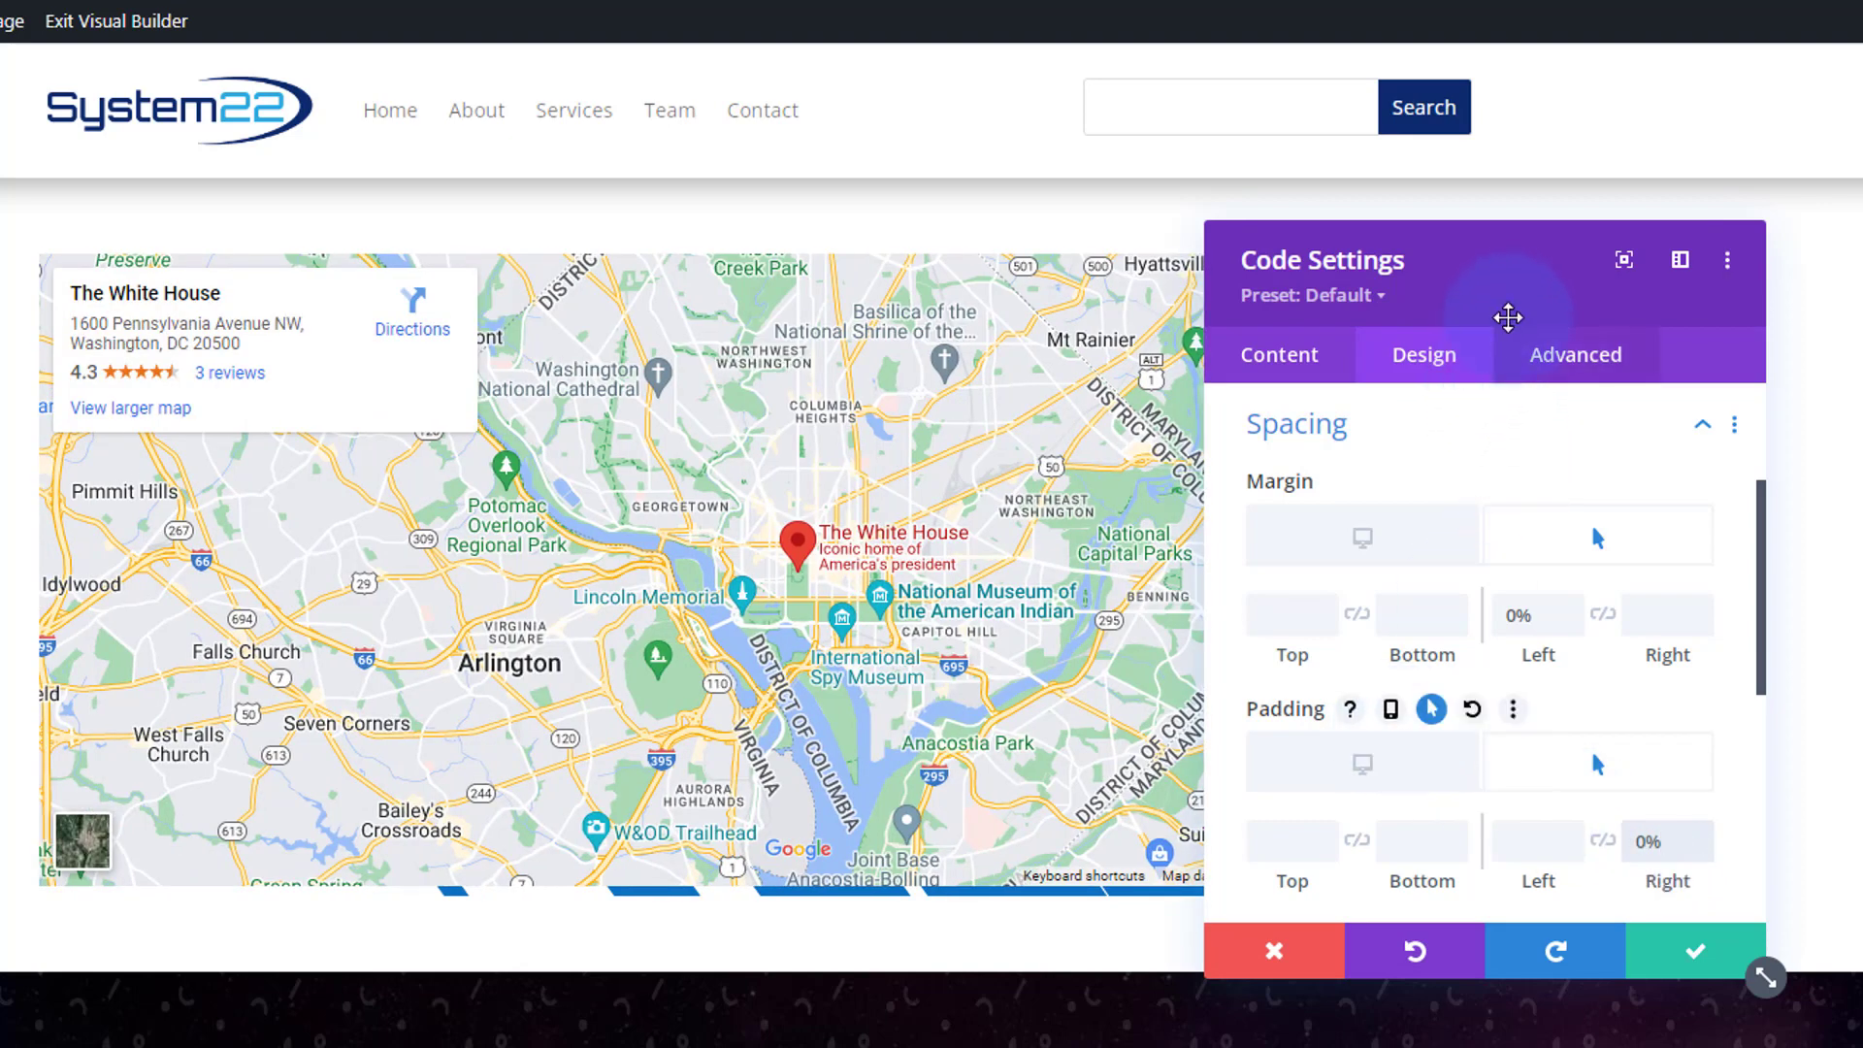
{"action": "left_click_drag", "start_coordinate": [1510, 307], "coordinate": [1859, 287]}
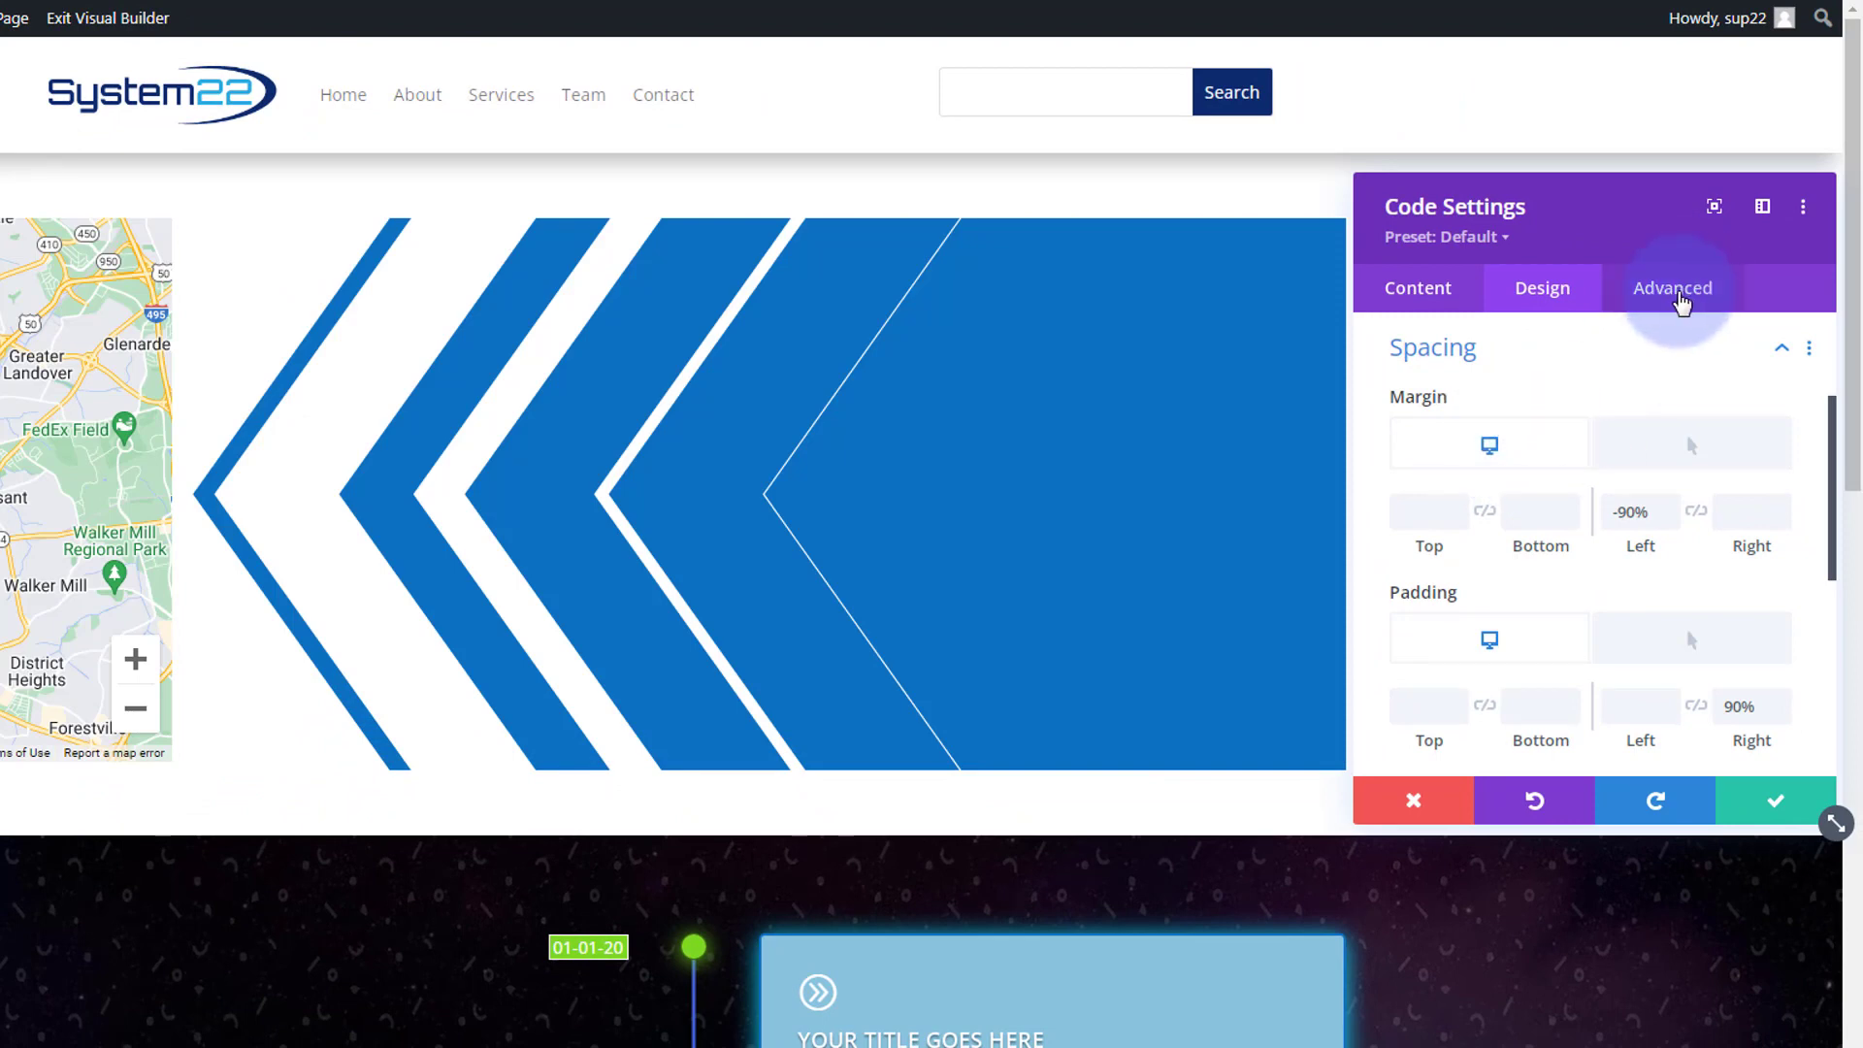
Step: Set the map module's transition duration to 1200ms
{"action": "left_click", "coordinate": [1671, 288]}
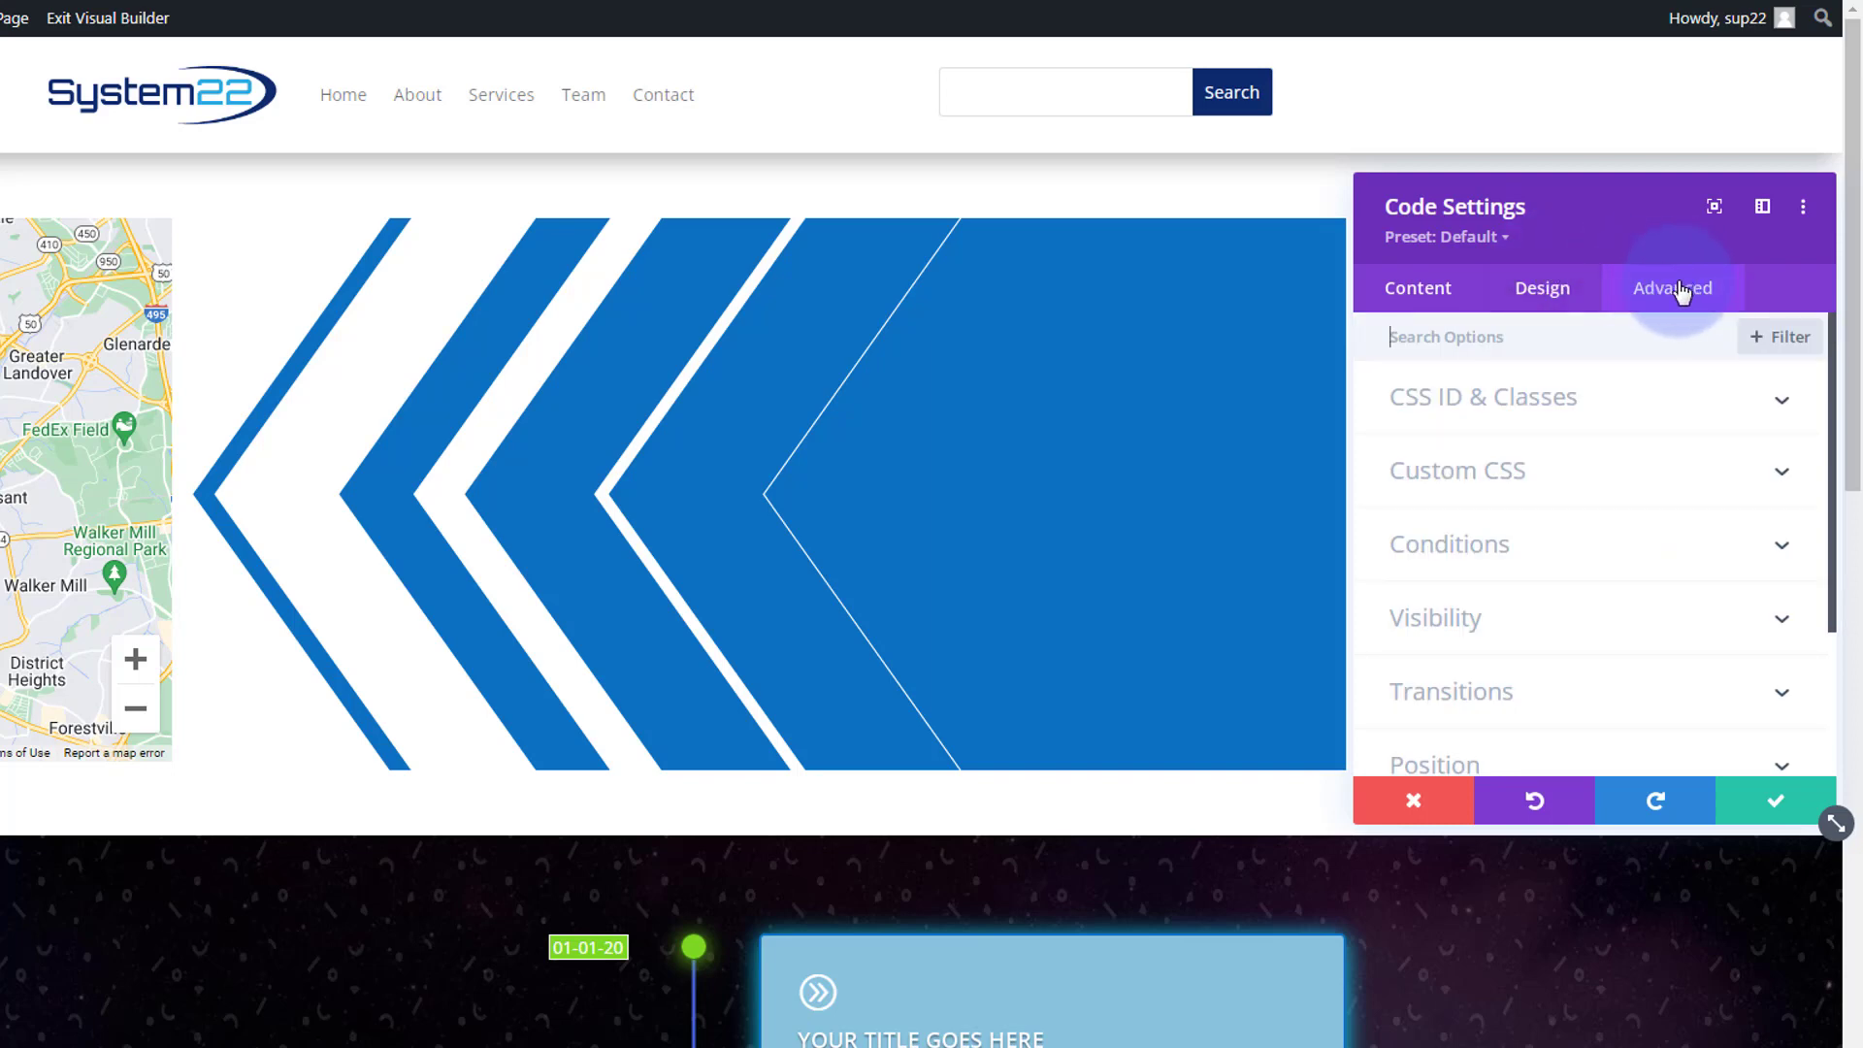
{"action": "left_click", "coordinate": [1571, 690]}
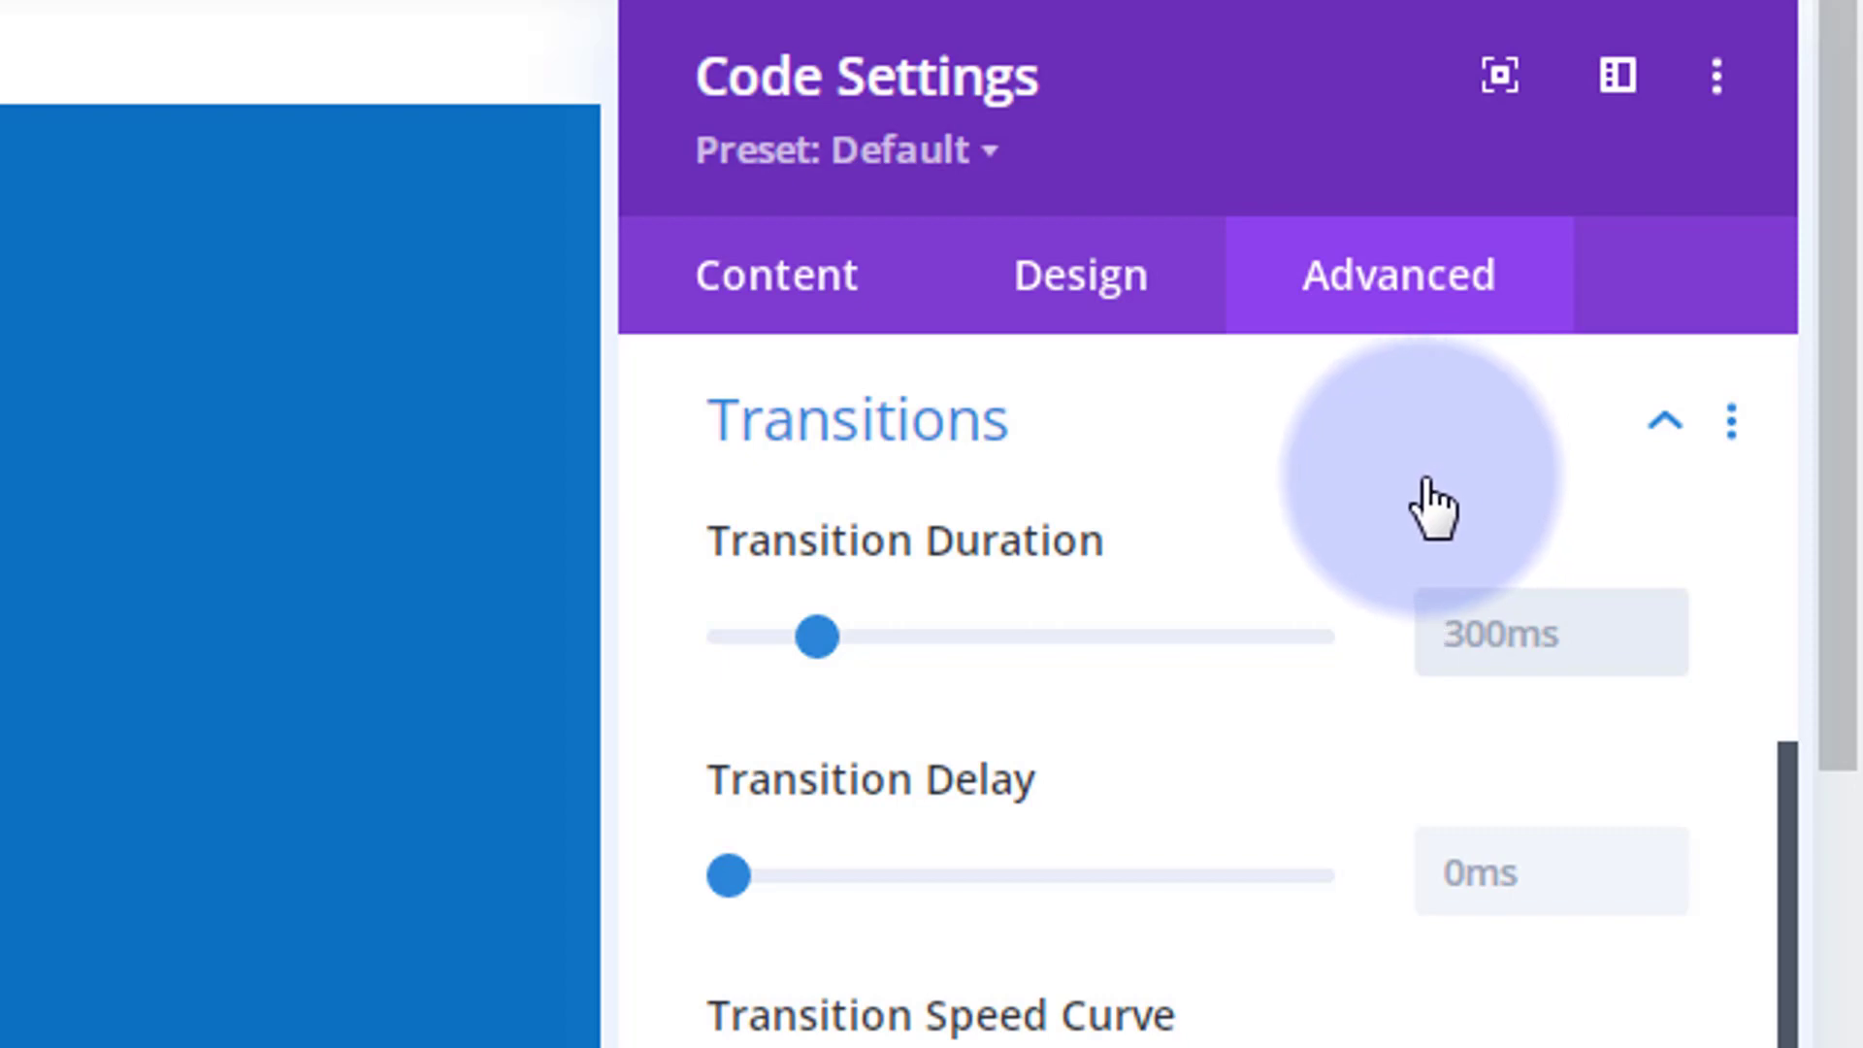
{"action": "type", "text": "1200"}
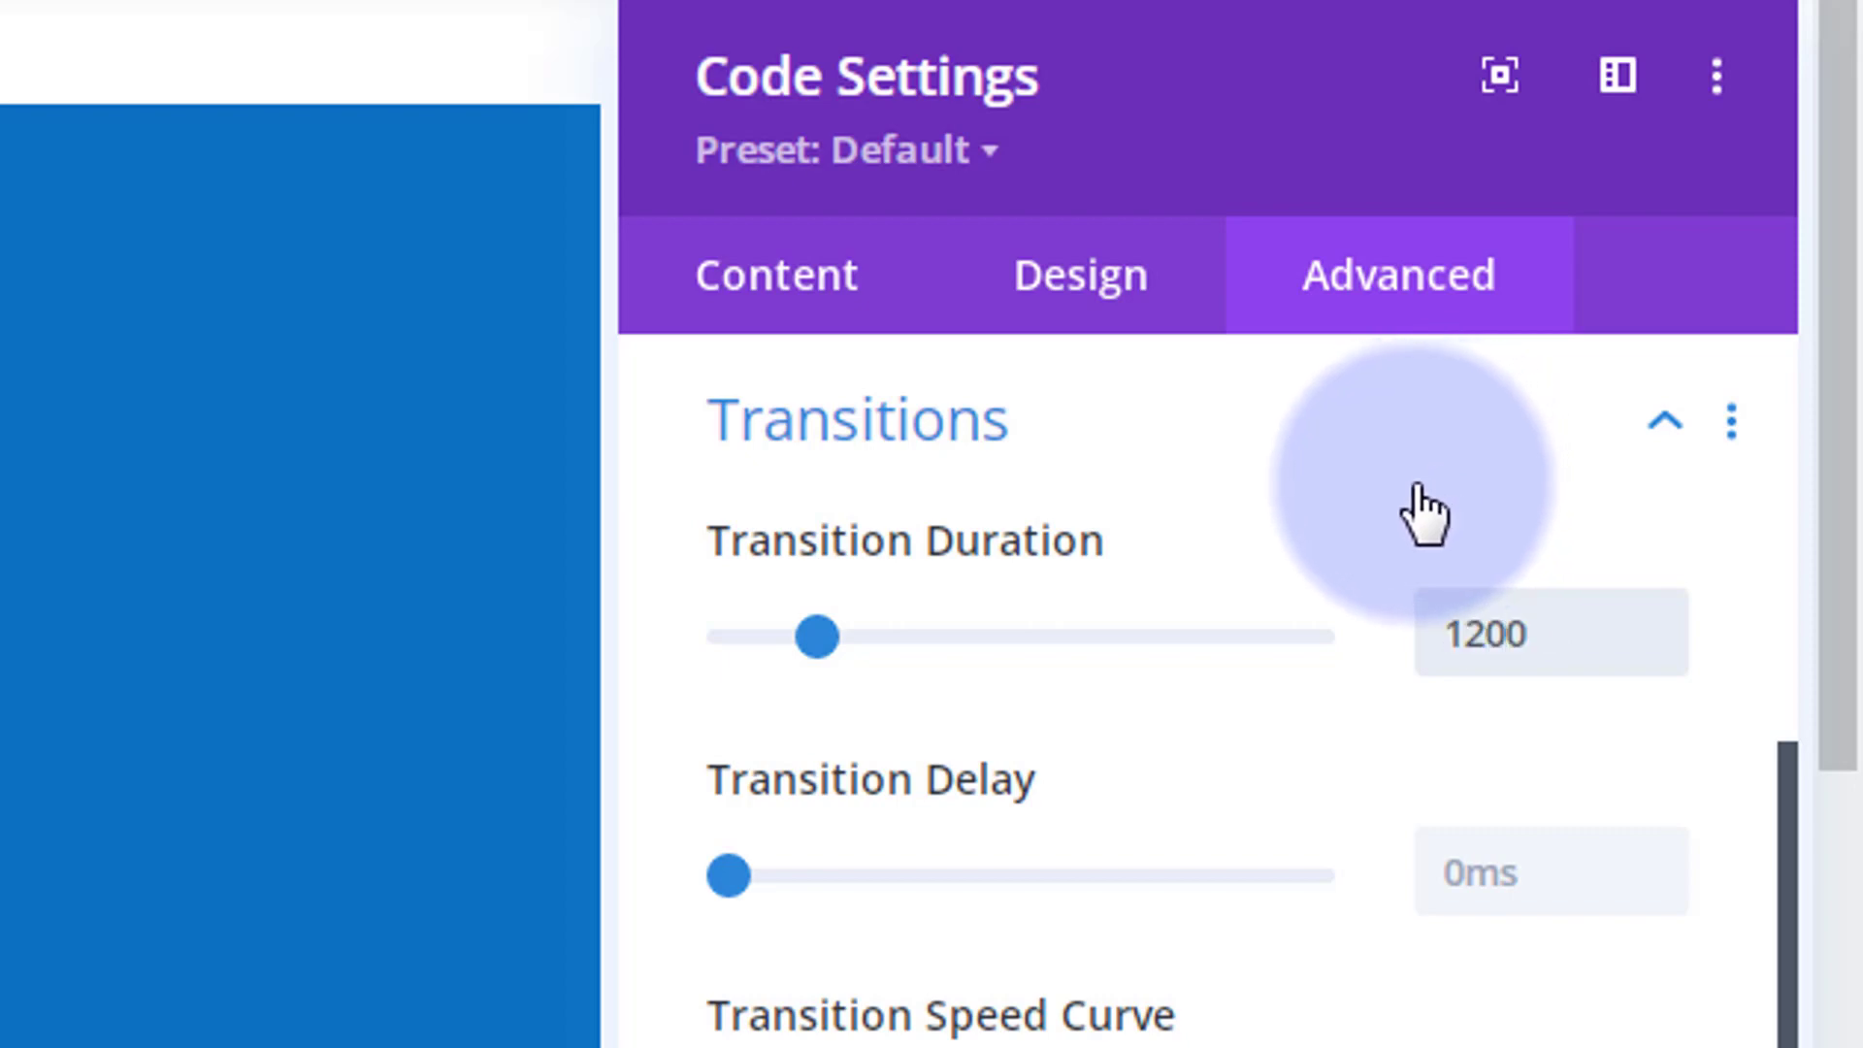
{"action": "type", "text": "ms"}
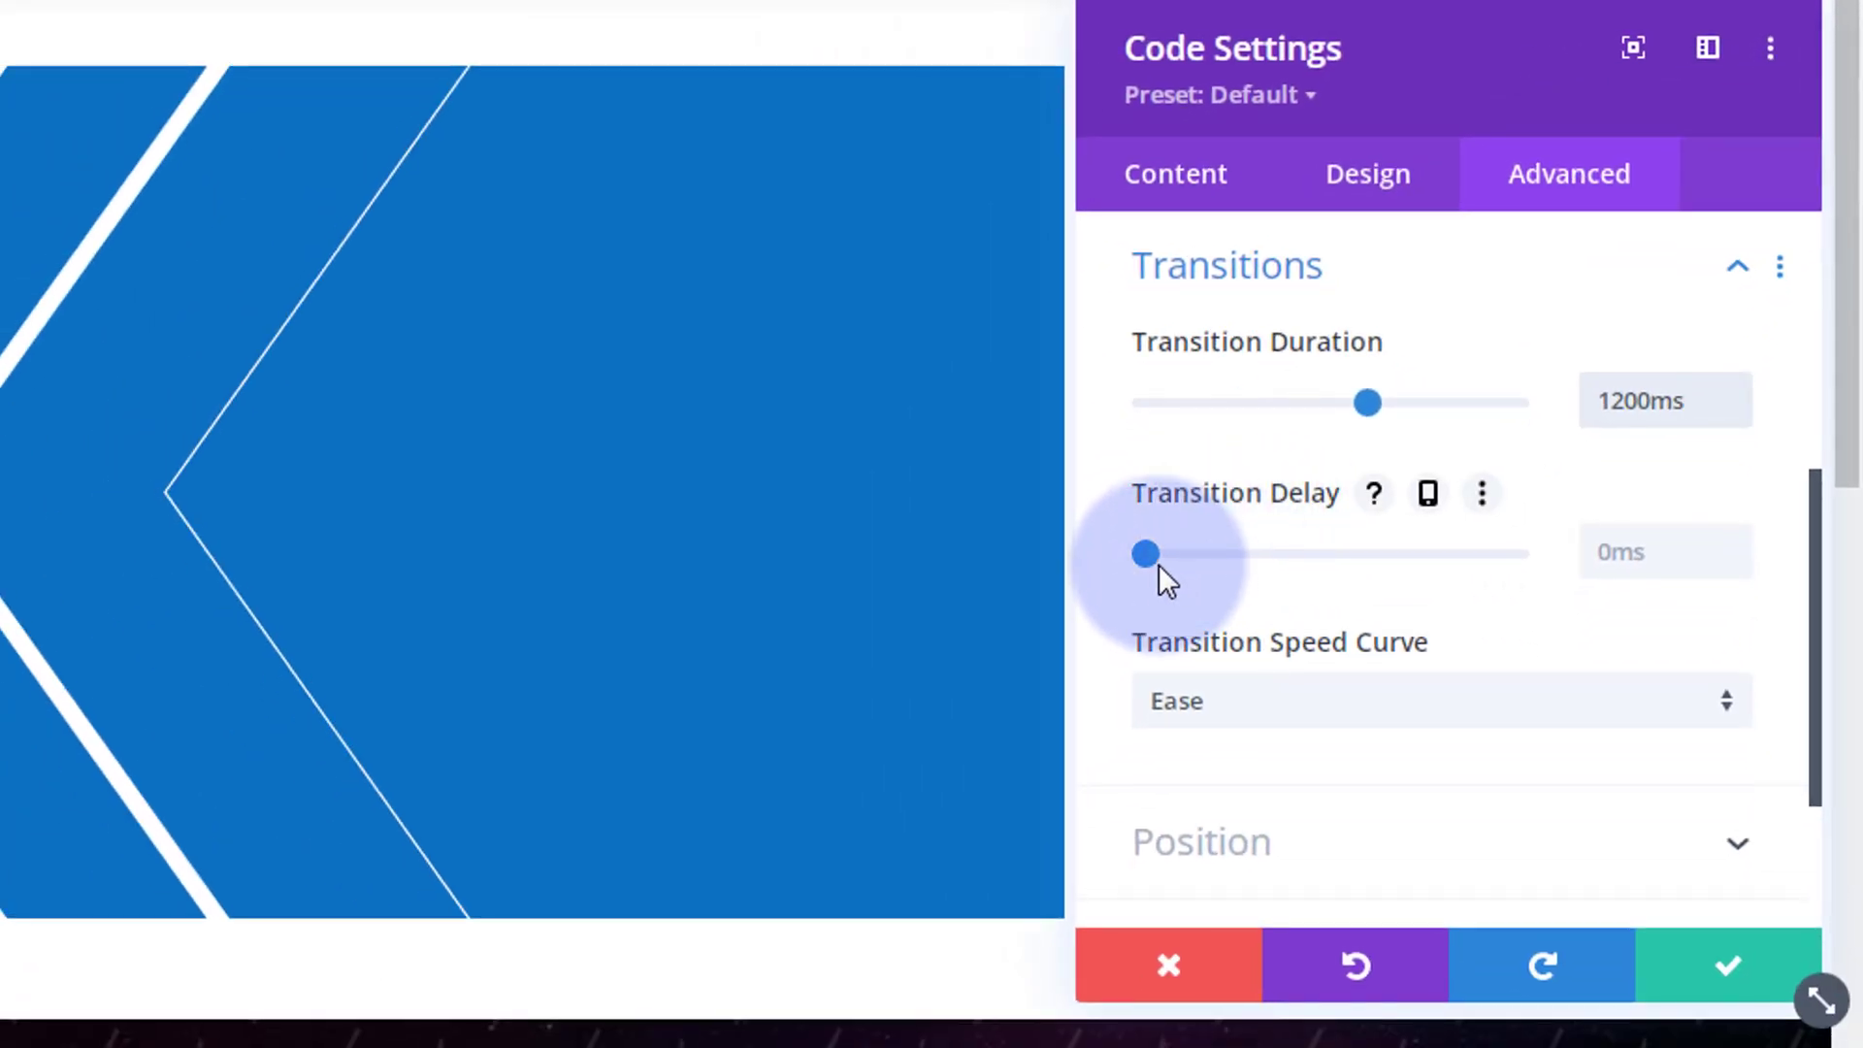
Step: Set the map module's transition speed curve to Ease-In-Out
{"action": "left_click", "coordinate": [1308, 729]}
{"action": "left_click", "coordinate": [1314, 757]}
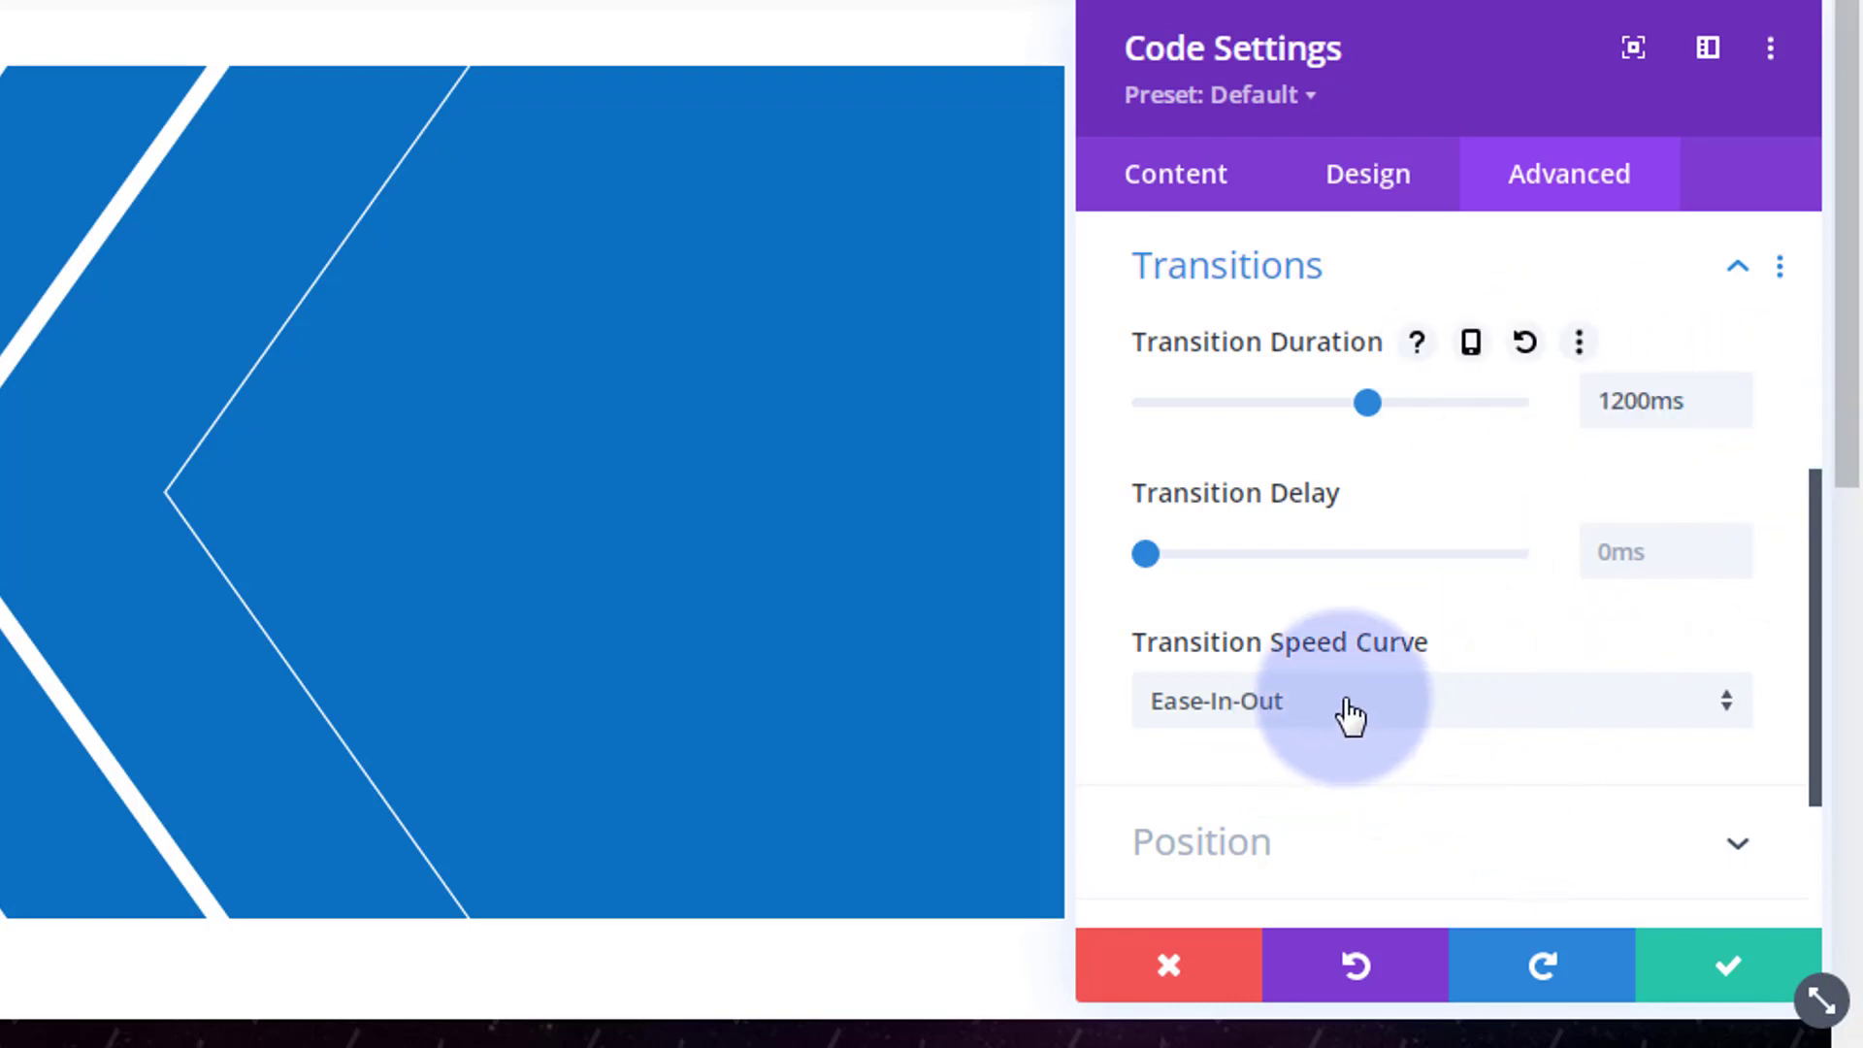
{"action": "left_click", "coordinate": [1349, 716]}
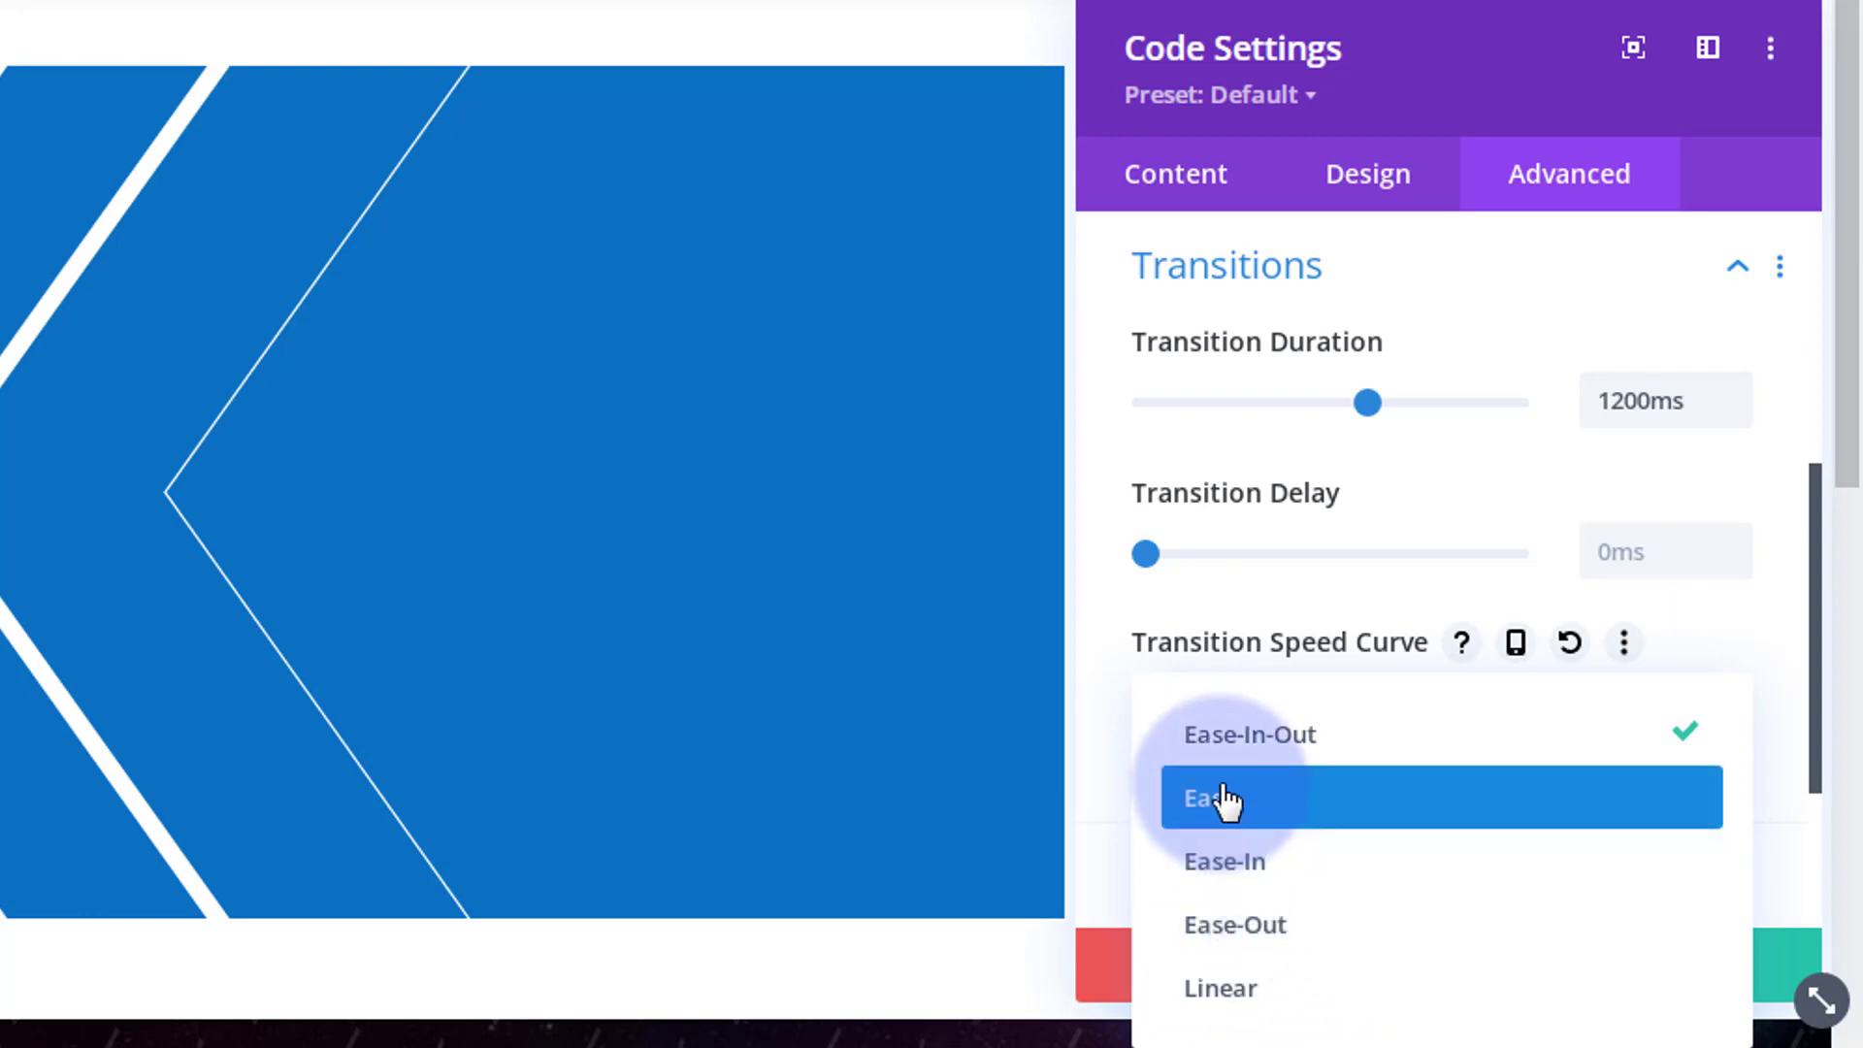
{"action": "left_click", "coordinate": [1096, 734]}
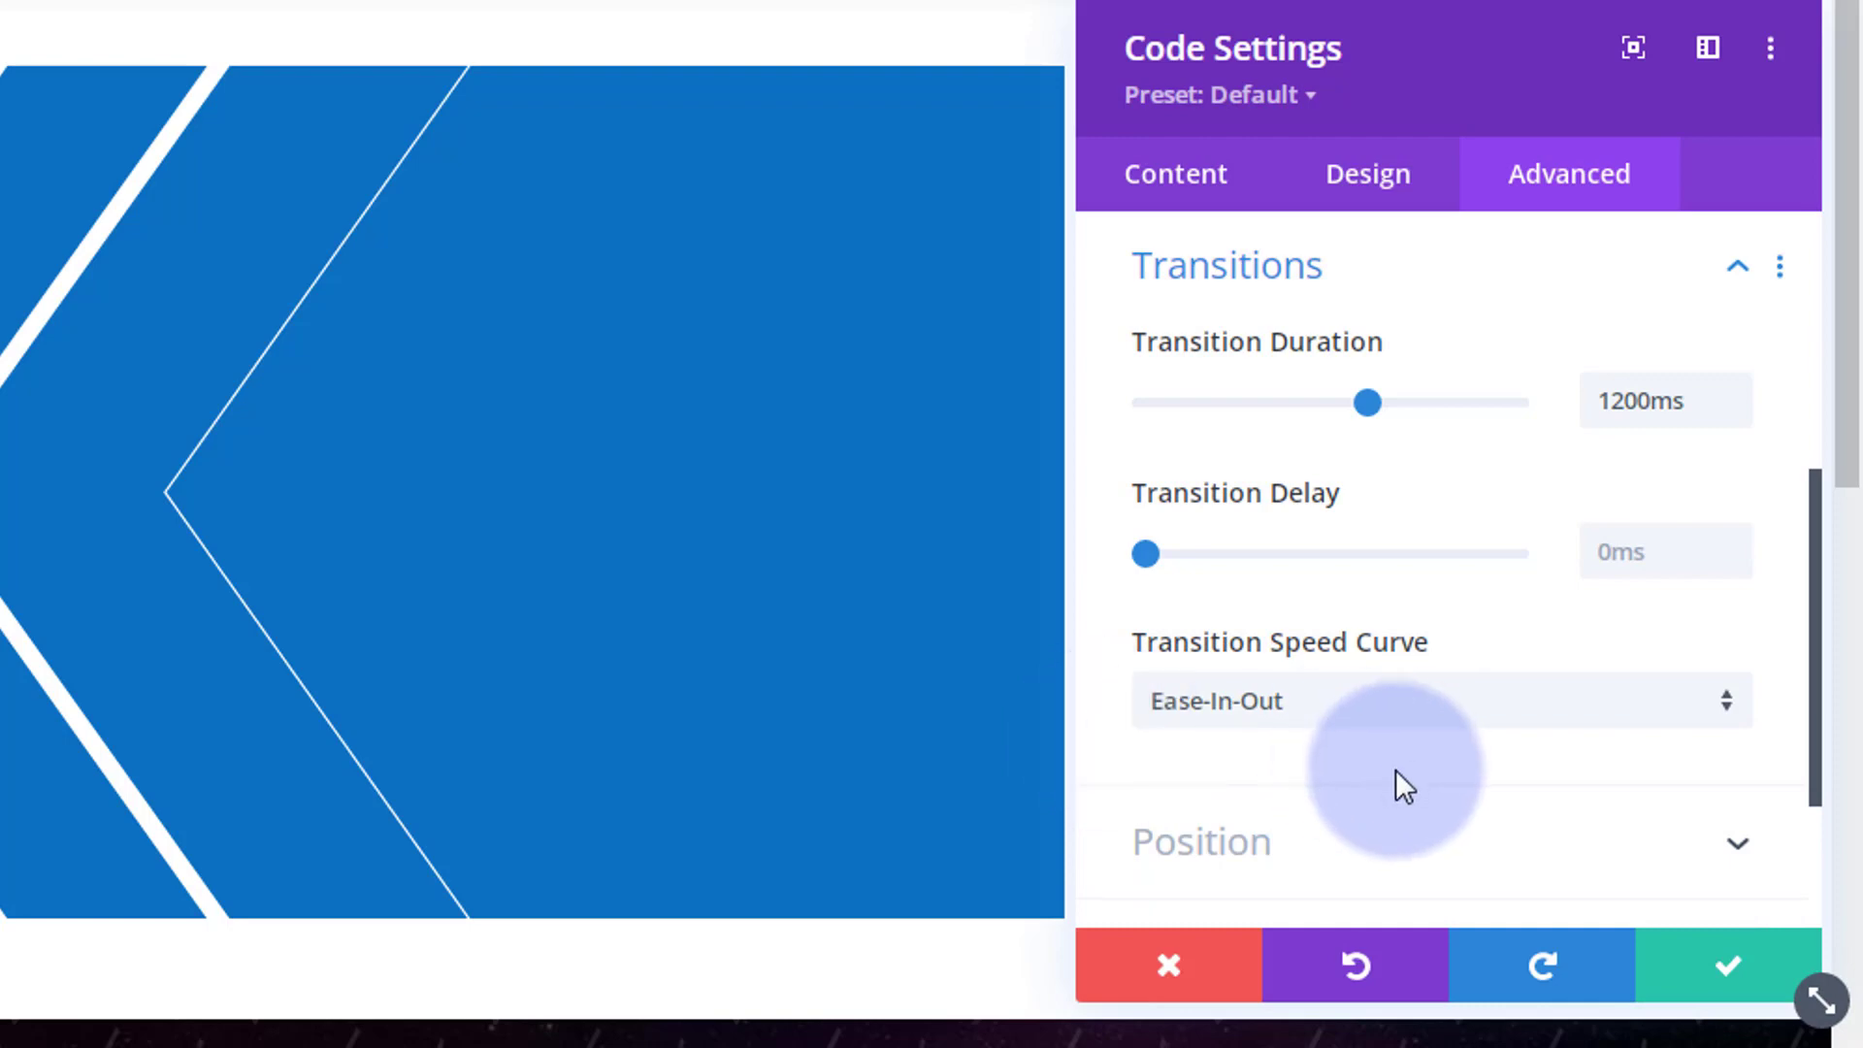
{"action": "scroll", "coordinate": [1395, 786], "scroll_direction": "down", "scroll_amount": 2}
{"action": "scroll", "coordinate": [1395, 770], "scroll_direction": "up", "scroll_amount": 7}
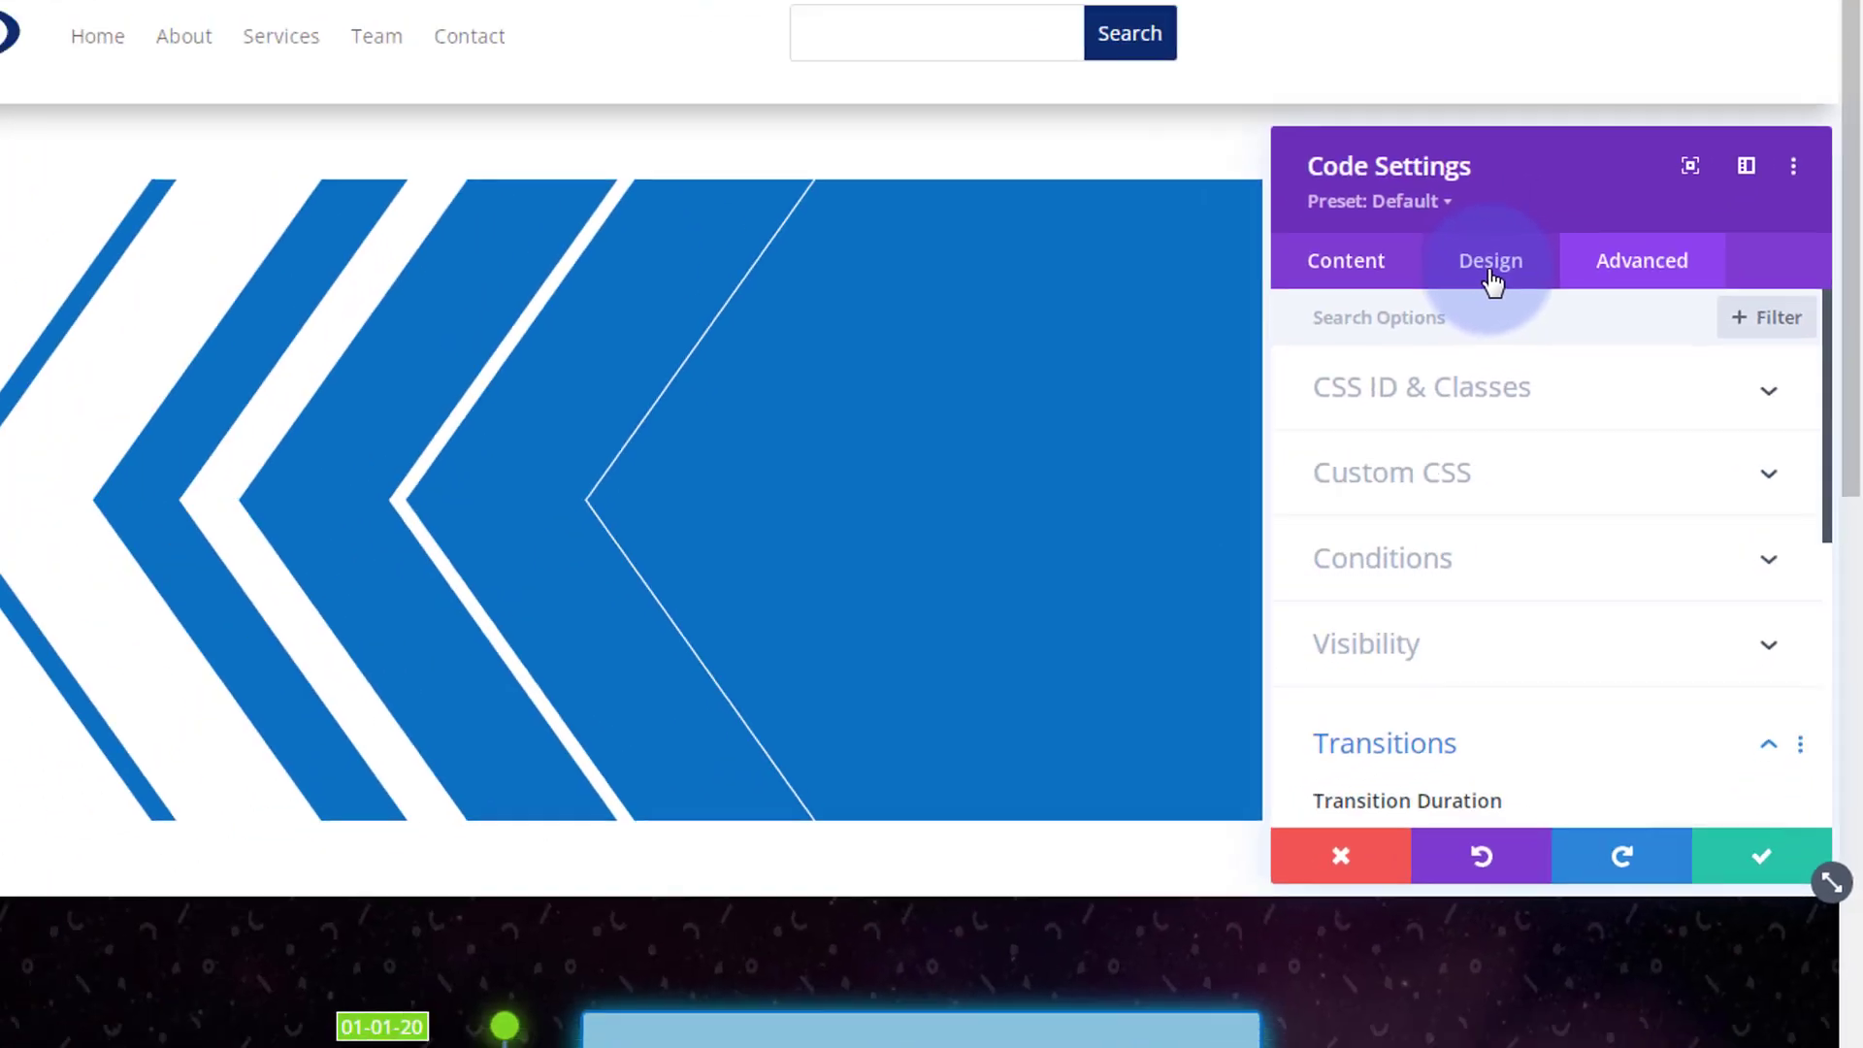
Step: Preview the map's hover spacing and scale the module's linked width and height to 103% with Transform
{"action": "left_click", "coordinate": [1370, 179]}
{"action": "left_click", "coordinate": [1585, 565]}
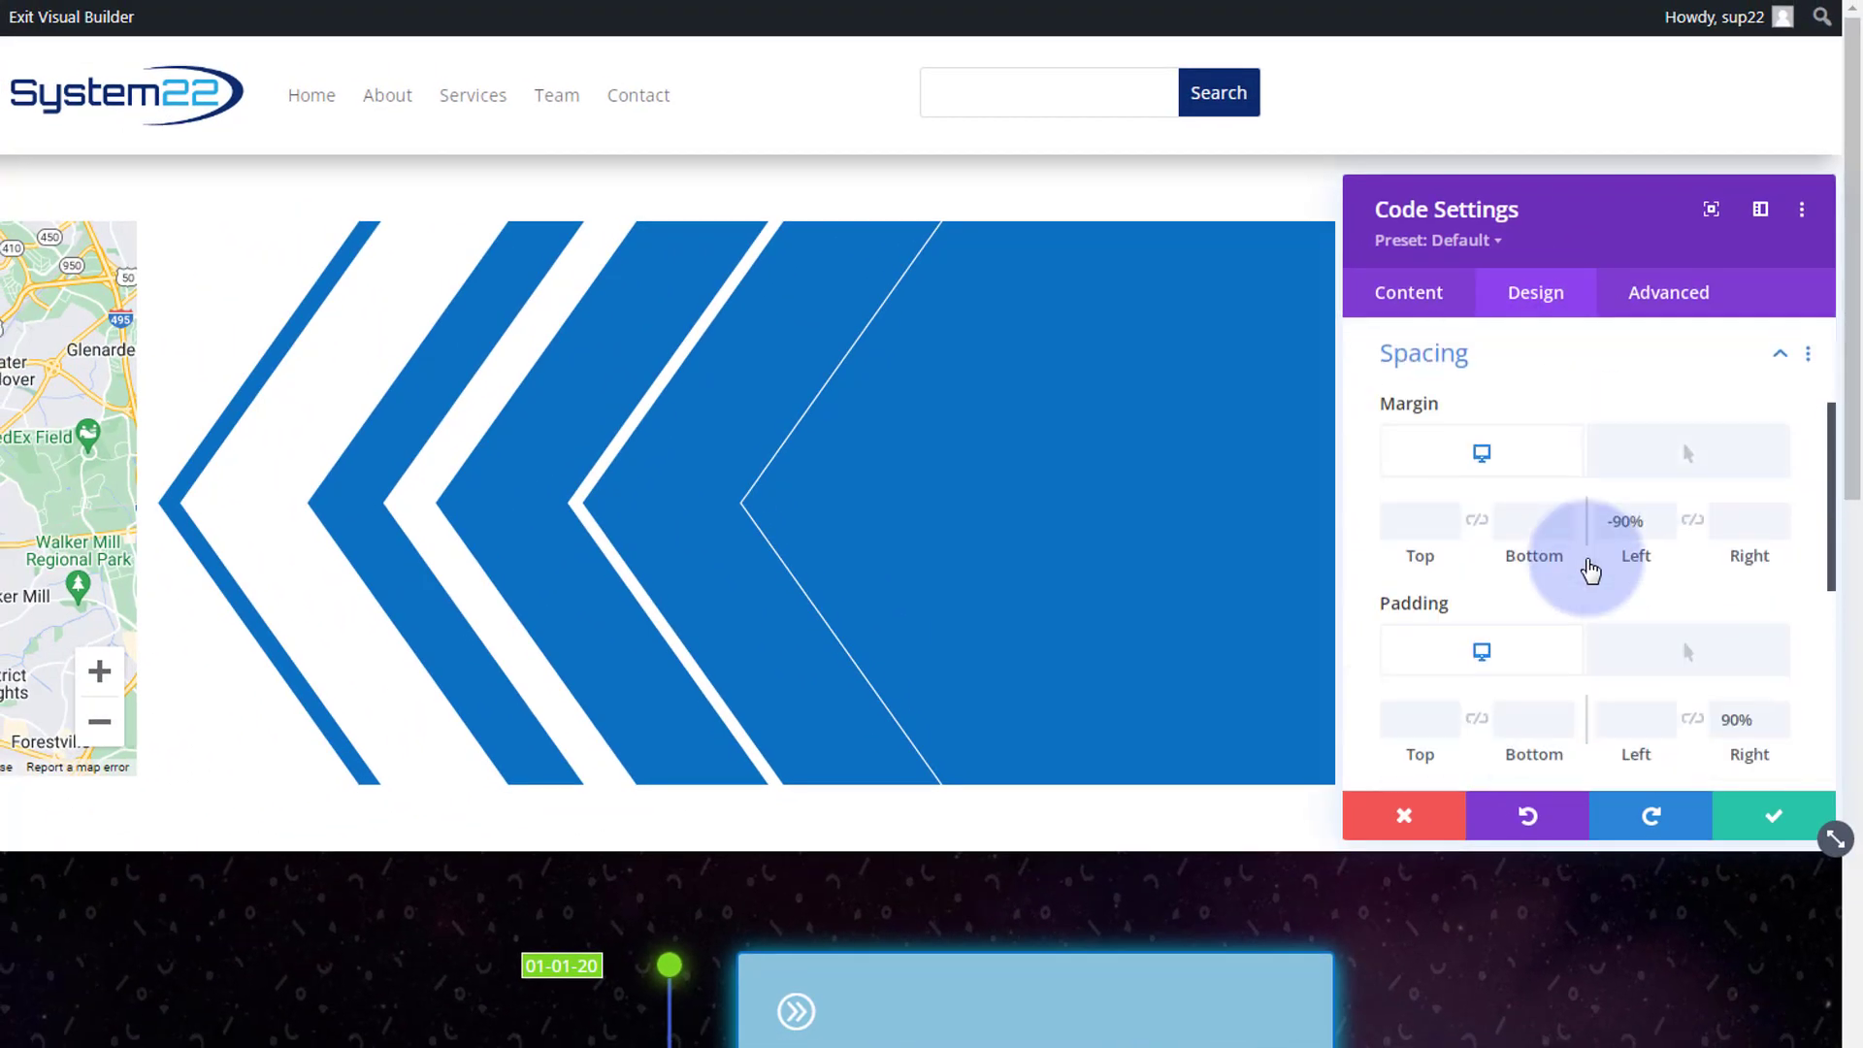
{"action": "left_click", "coordinate": [1709, 463]}
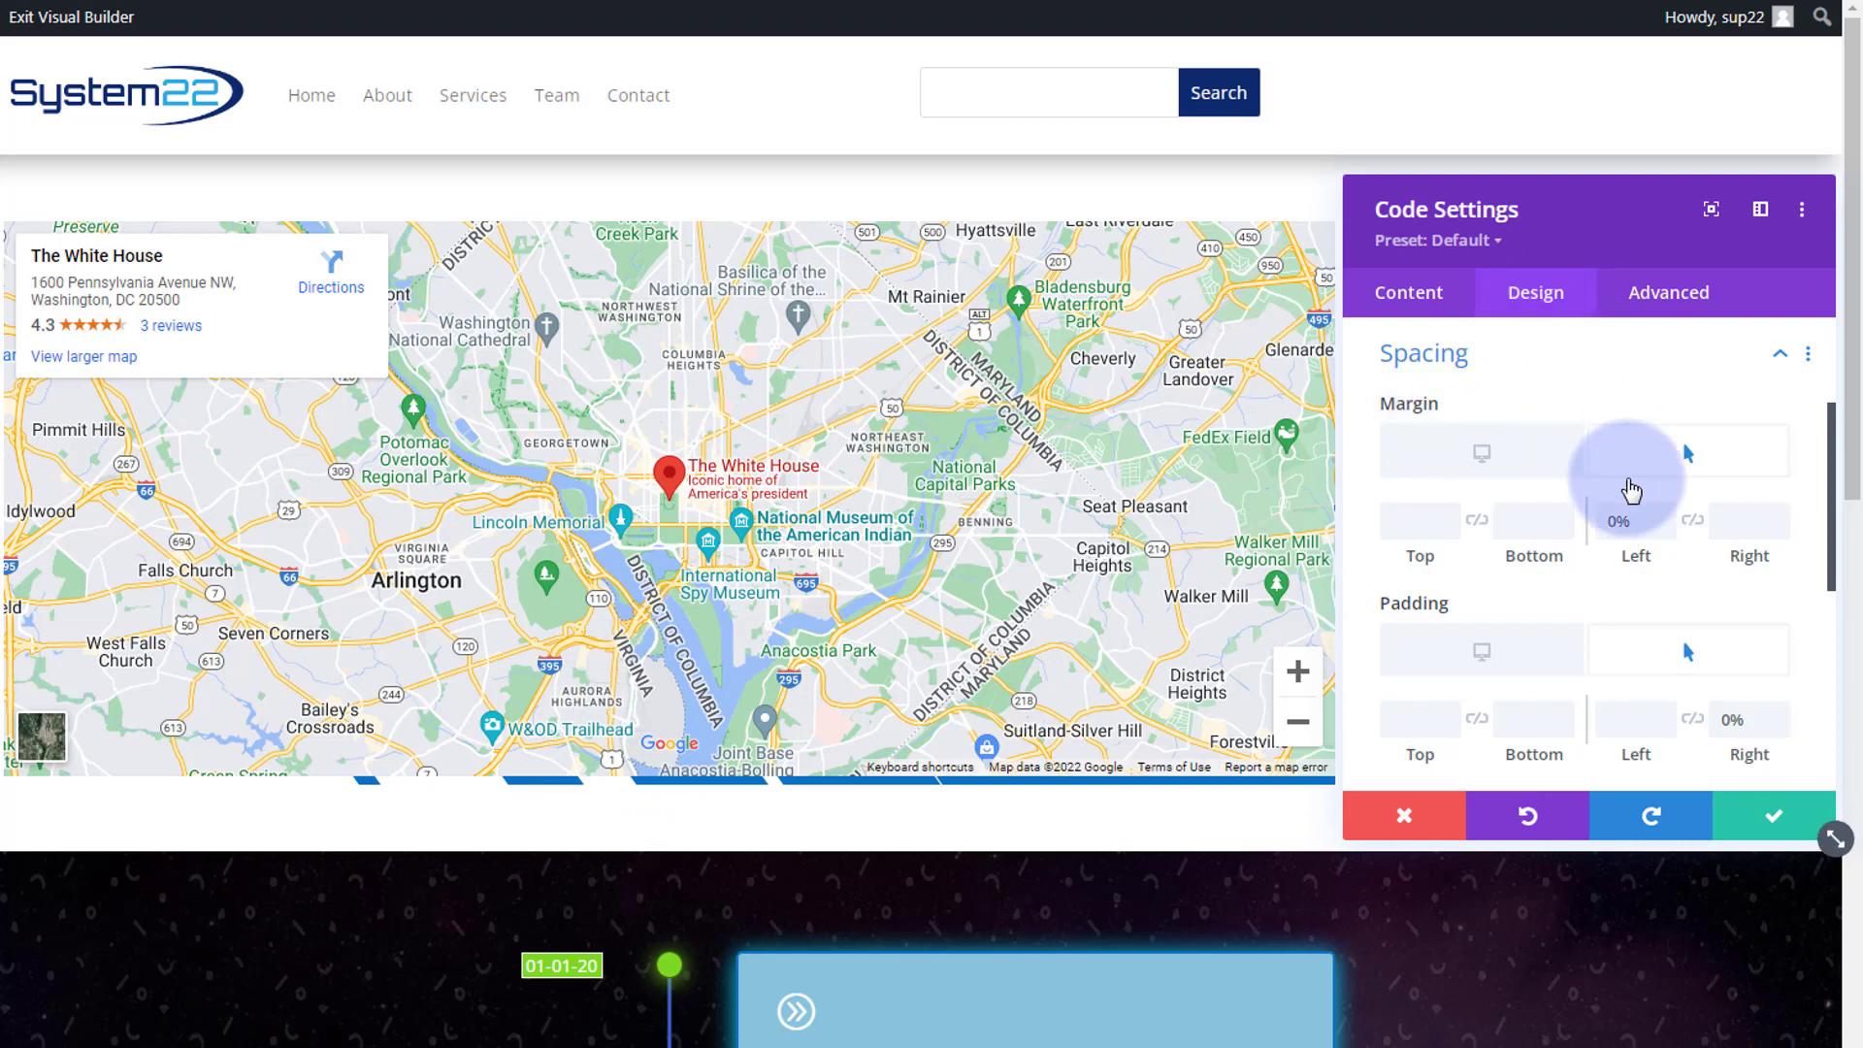
{"action": "scroll", "coordinate": [1579, 441], "scroll_direction": "down", "scroll_amount": 5}
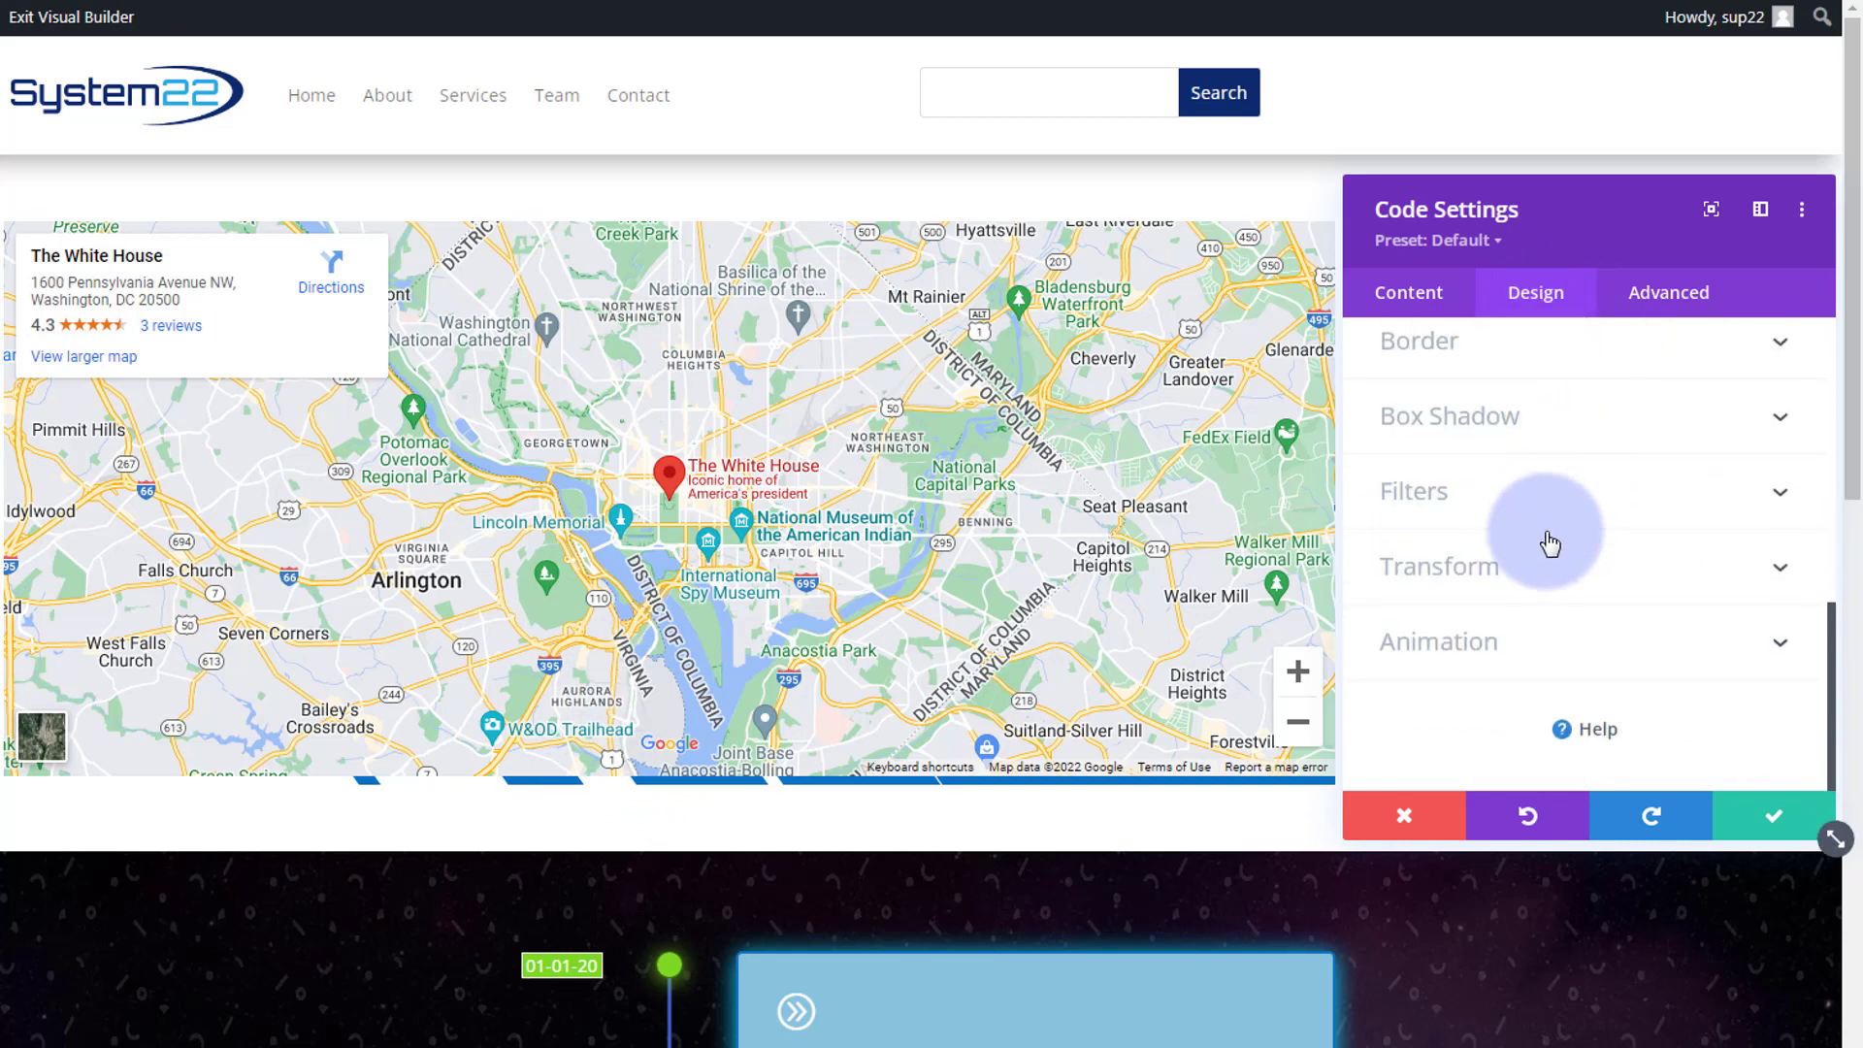
{"action": "left_click", "coordinate": [1552, 558]}
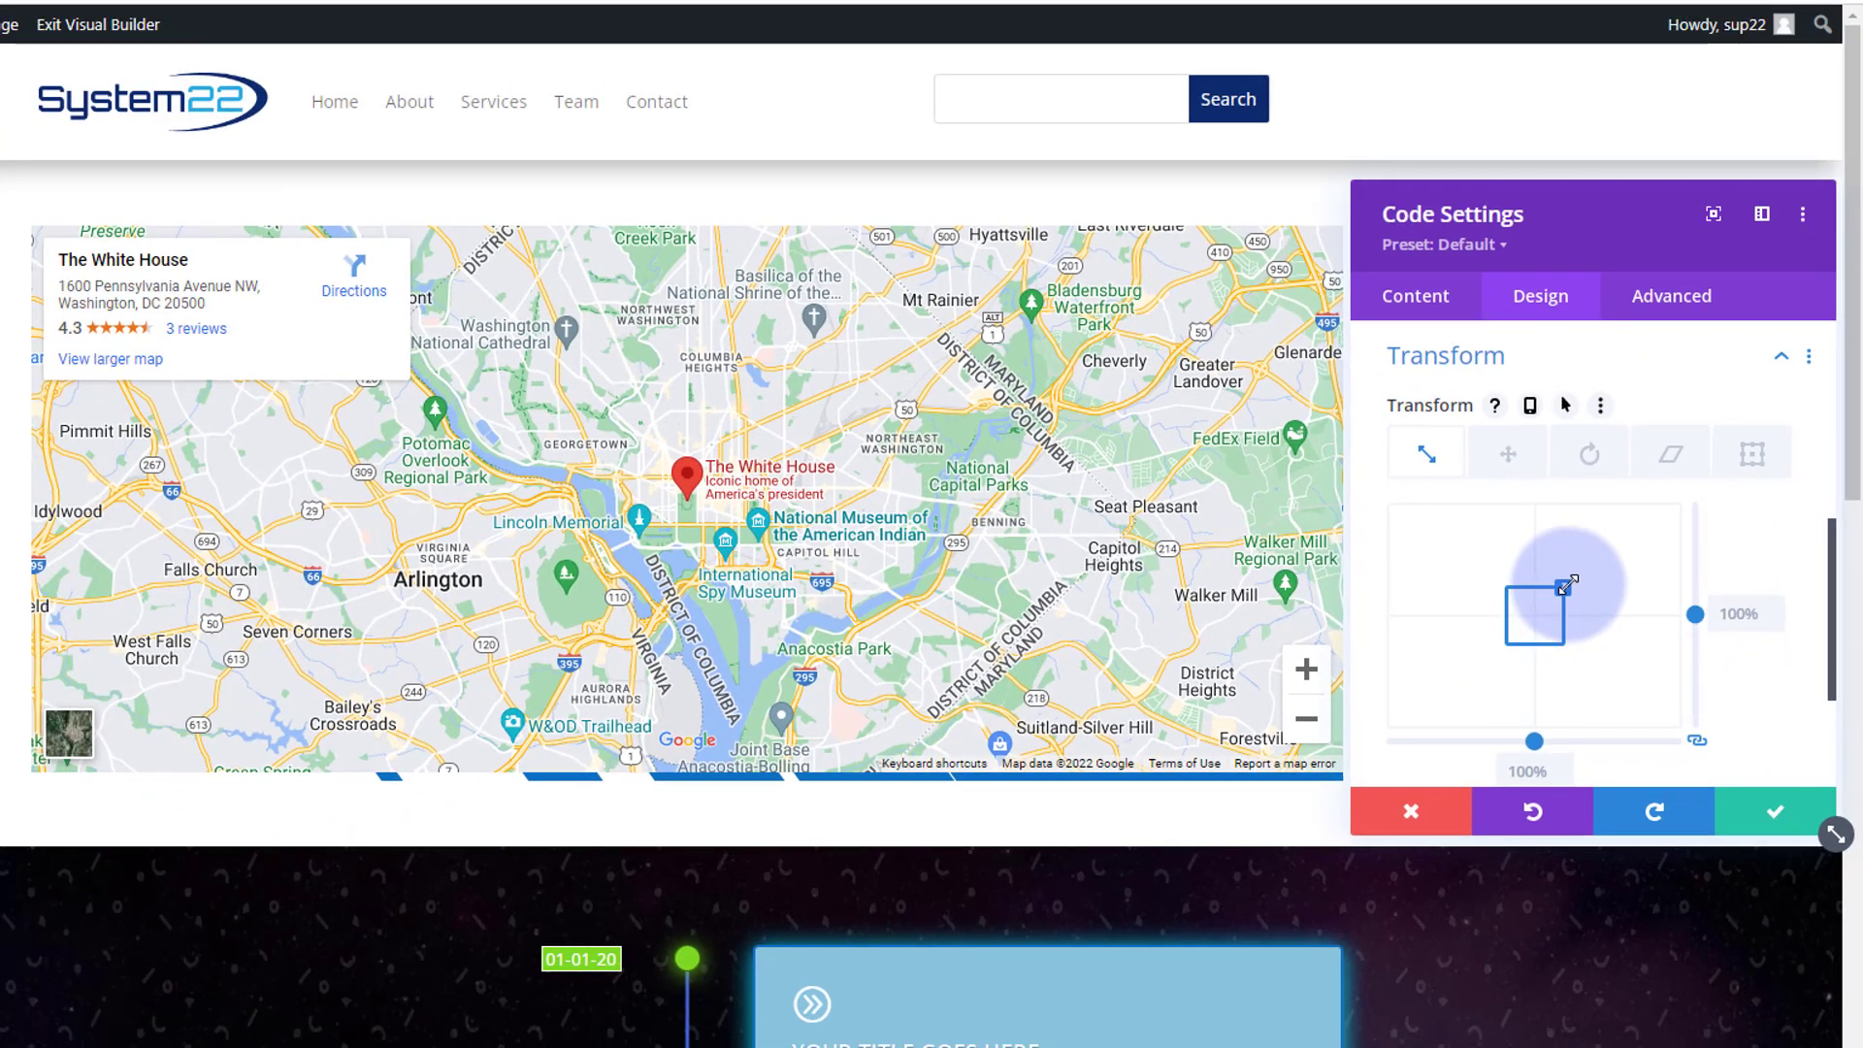
{"action": "left_click_drag", "start_coordinate": [1566, 585], "coordinate": [1564, 584]}
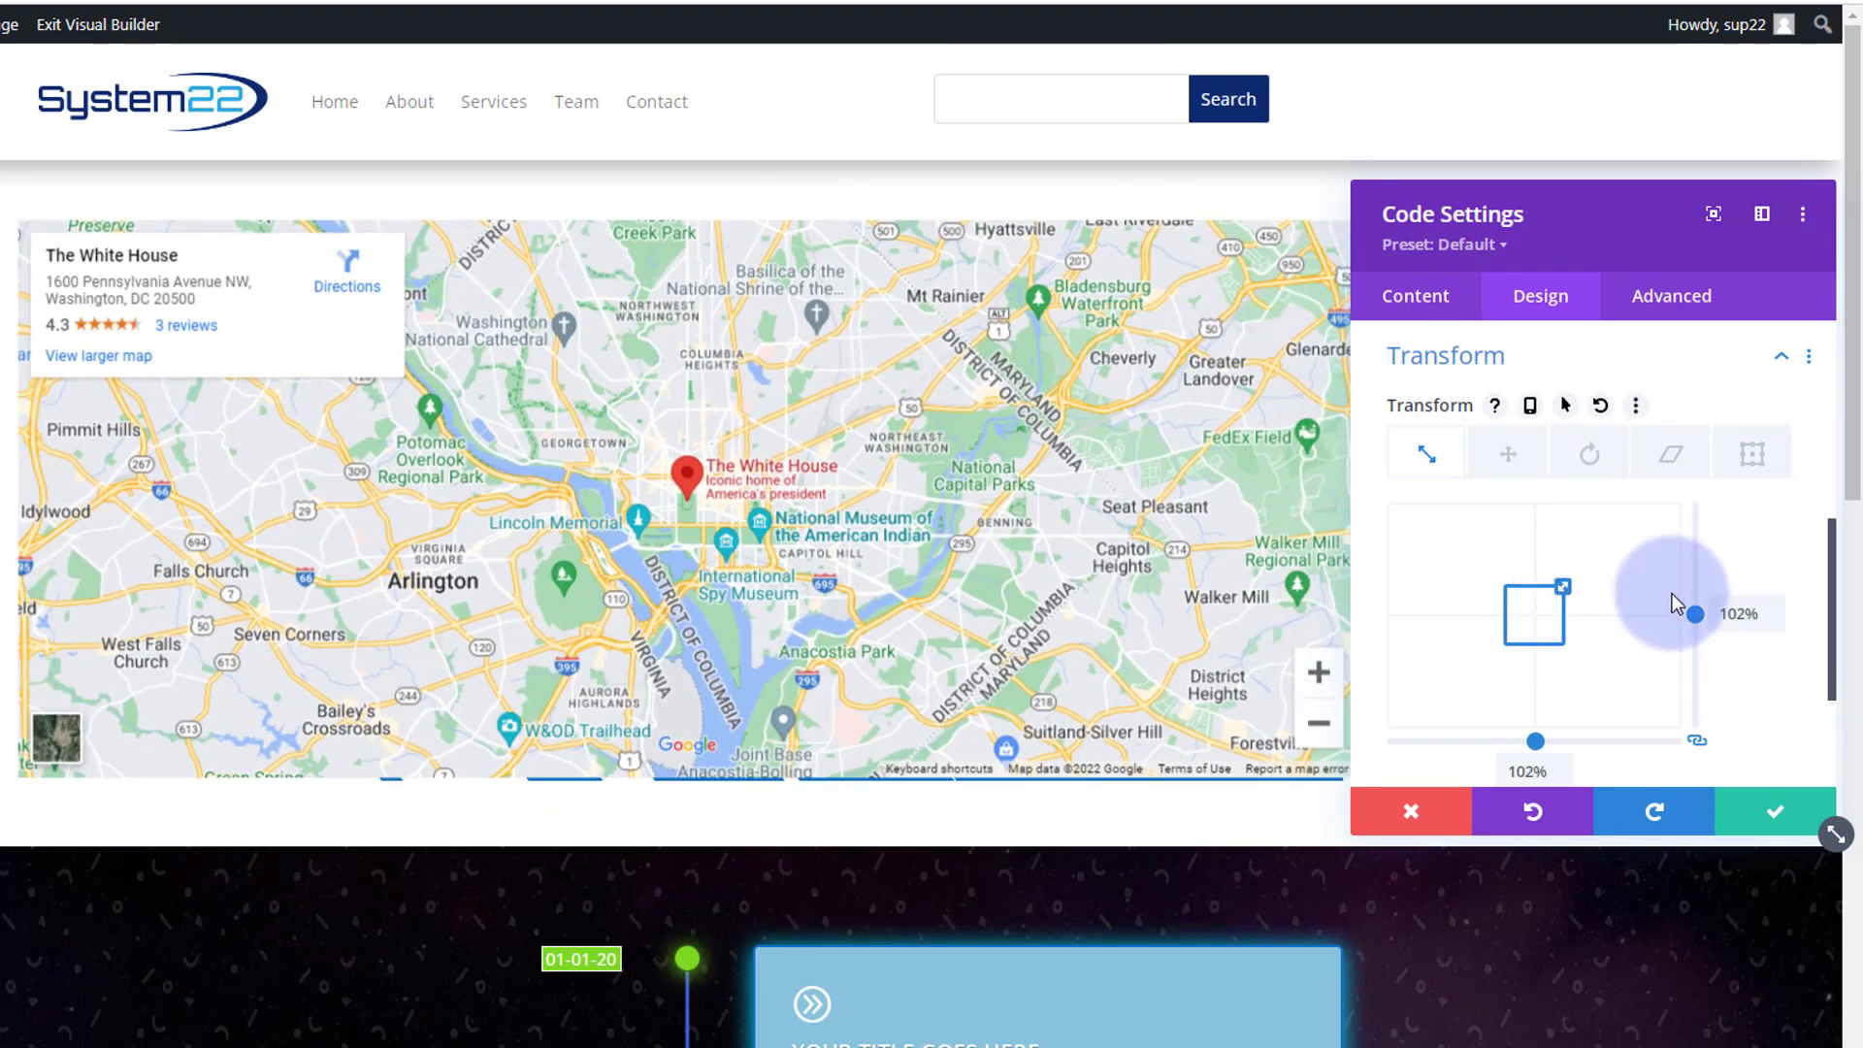
{"action": "left_click", "coordinate": [1772, 604]}
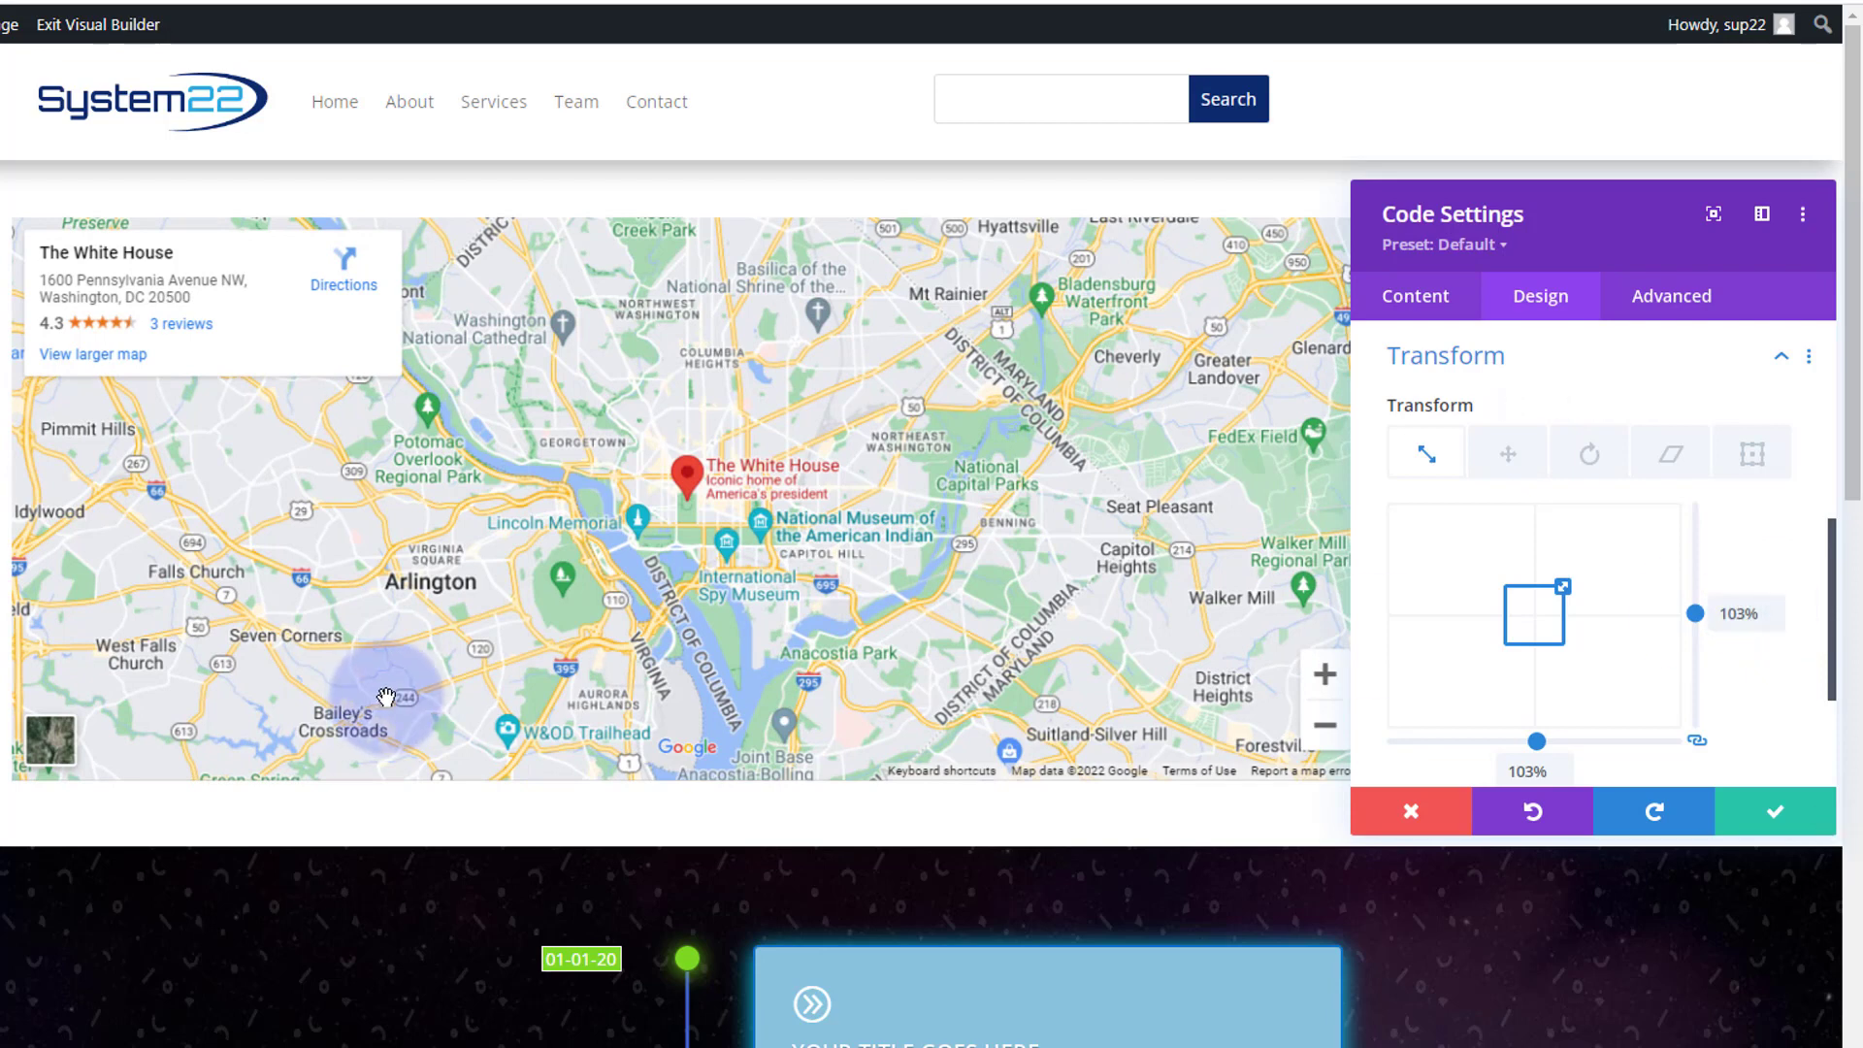
Step: Enable hover options for the module's transform, compare its desktop and hover states, and save the module settings
{"action": "scroll", "coordinate": [1459, 620], "scroll_direction": "up", "scroll_amount": 3}
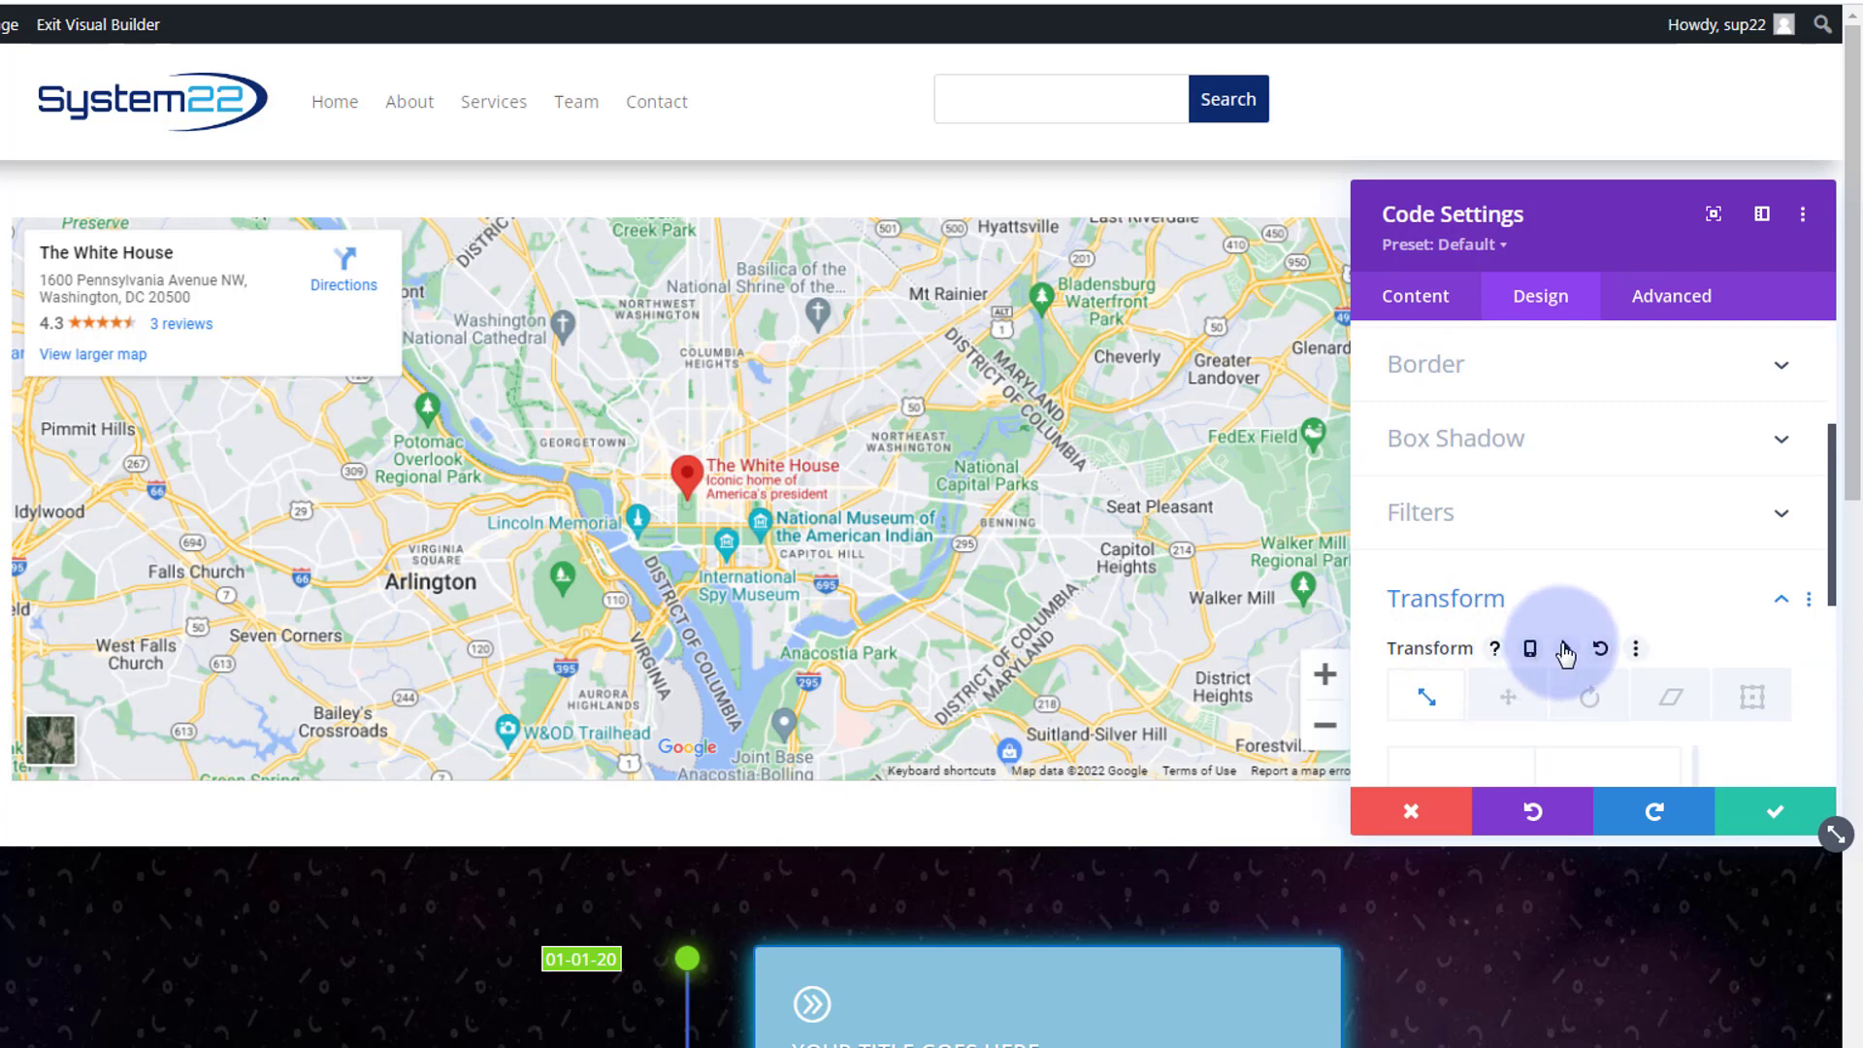
{"action": "left_click", "coordinate": [1565, 650]}
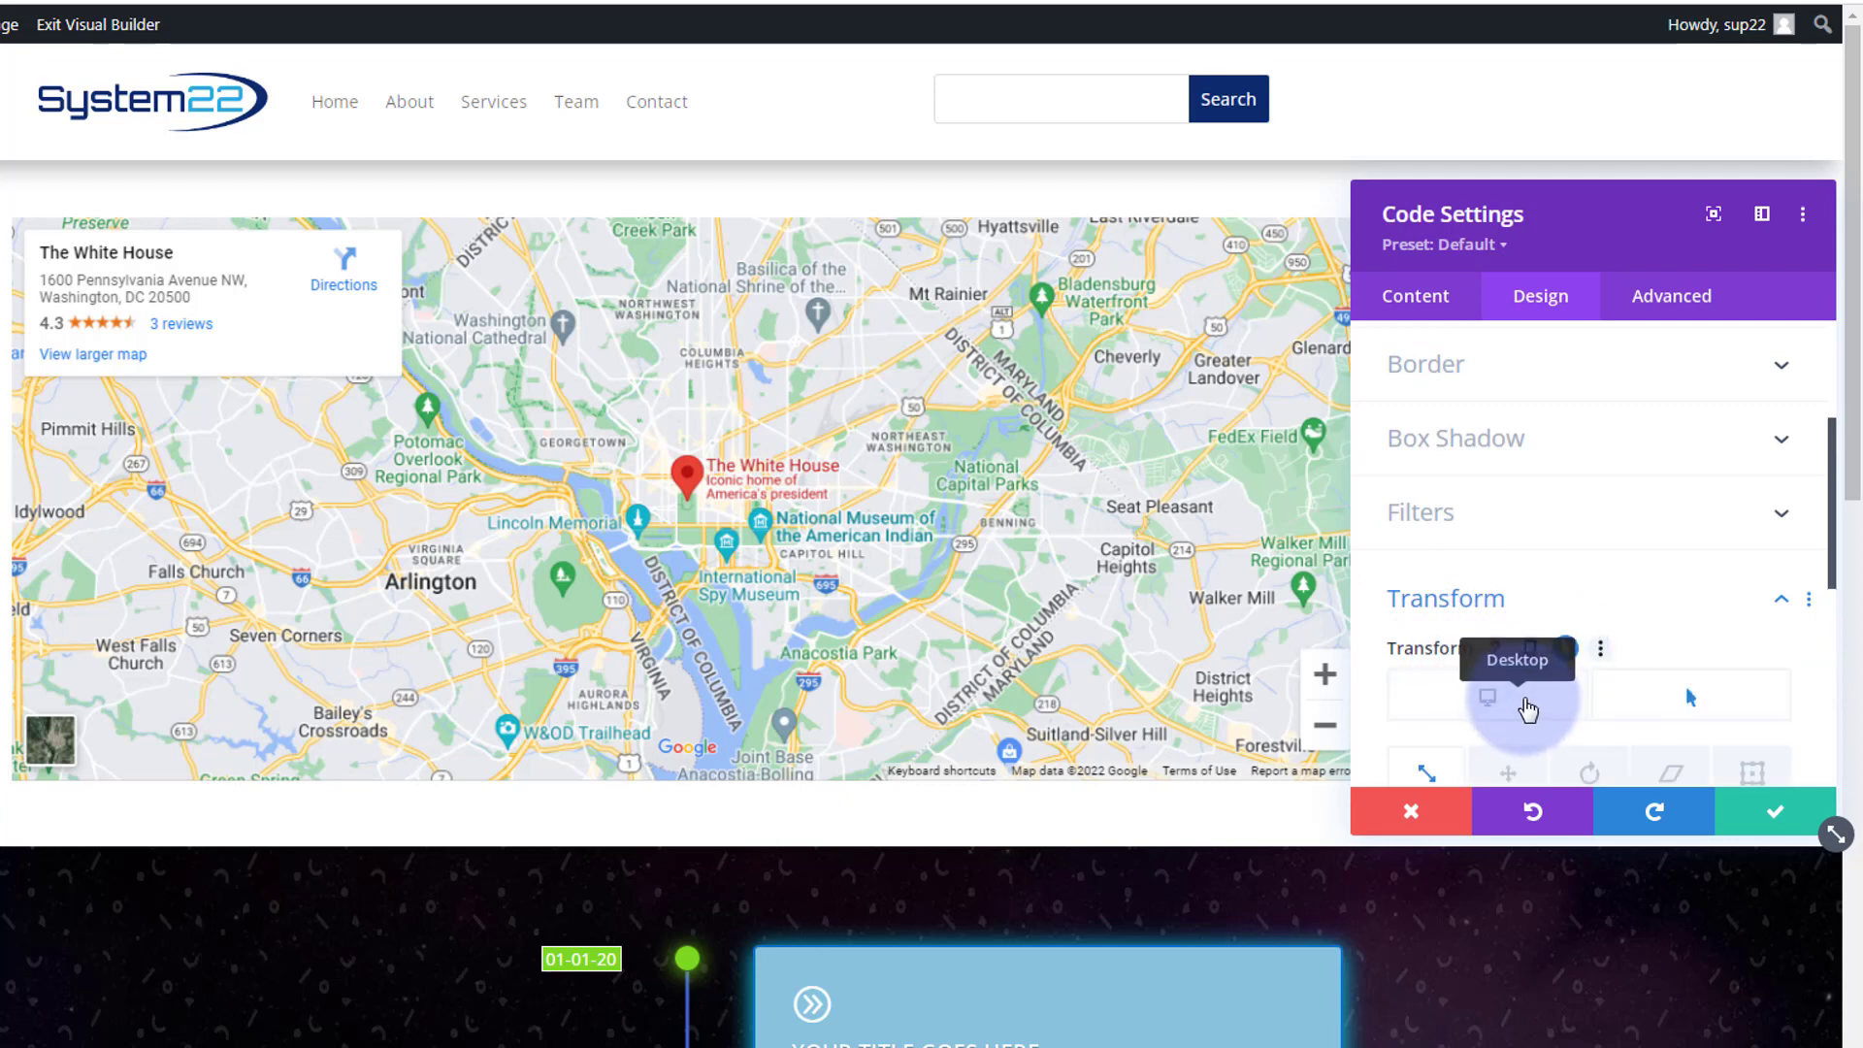
{"action": "left_click", "coordinate": [1530, 709]}
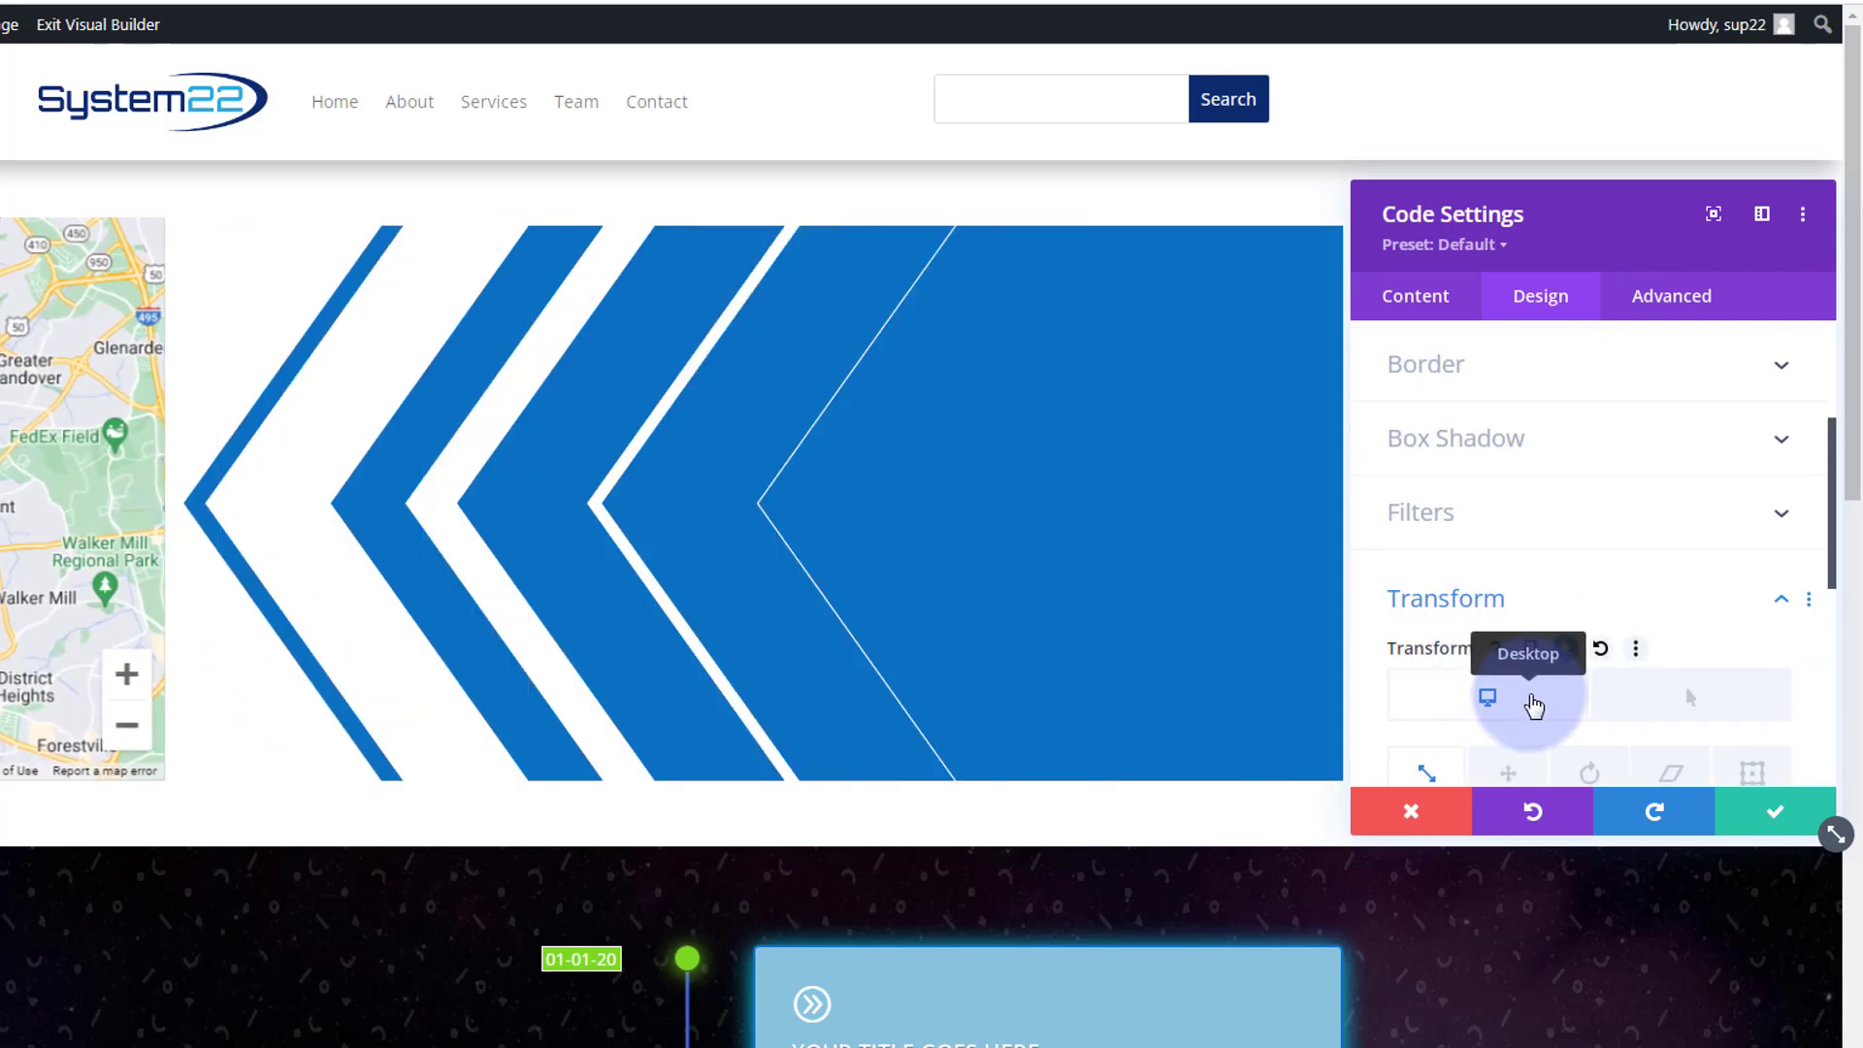
{"action": "left_click", "coordinate": [1689, 704]}
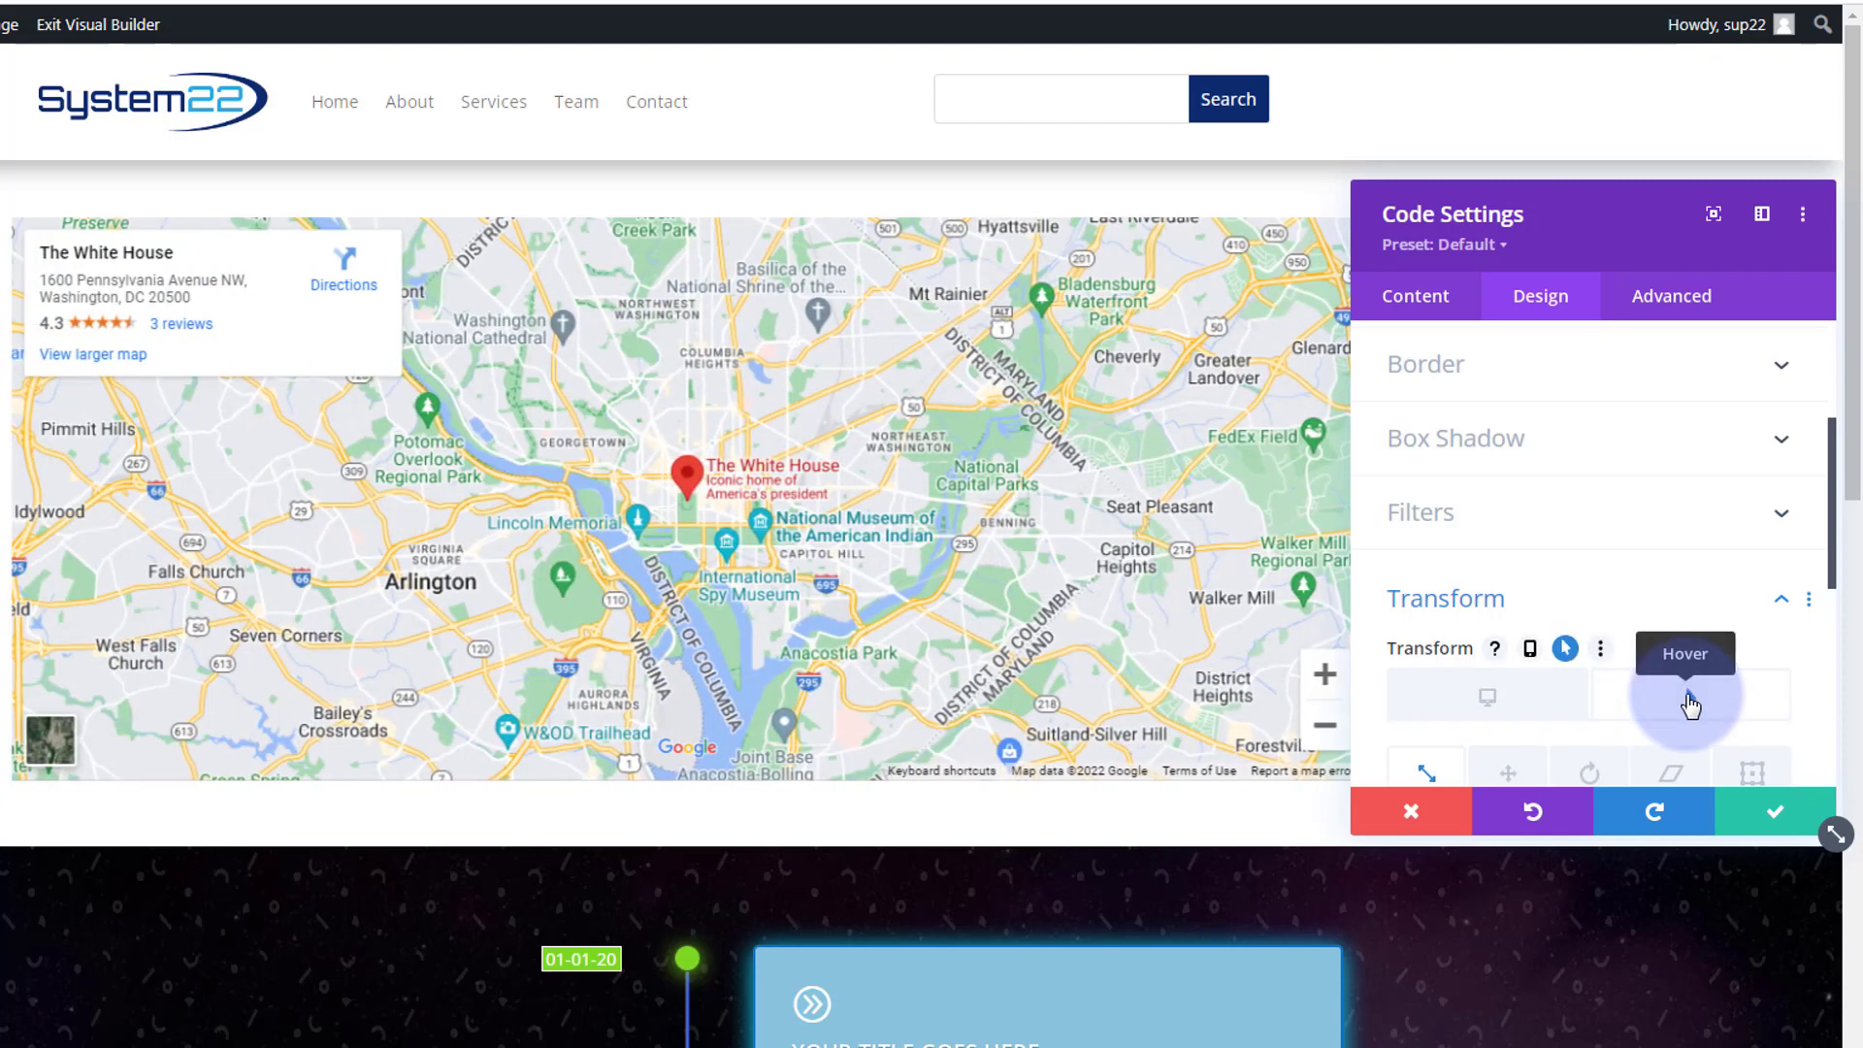
{"action": "left_click", "coordinate": [1770, 823]}
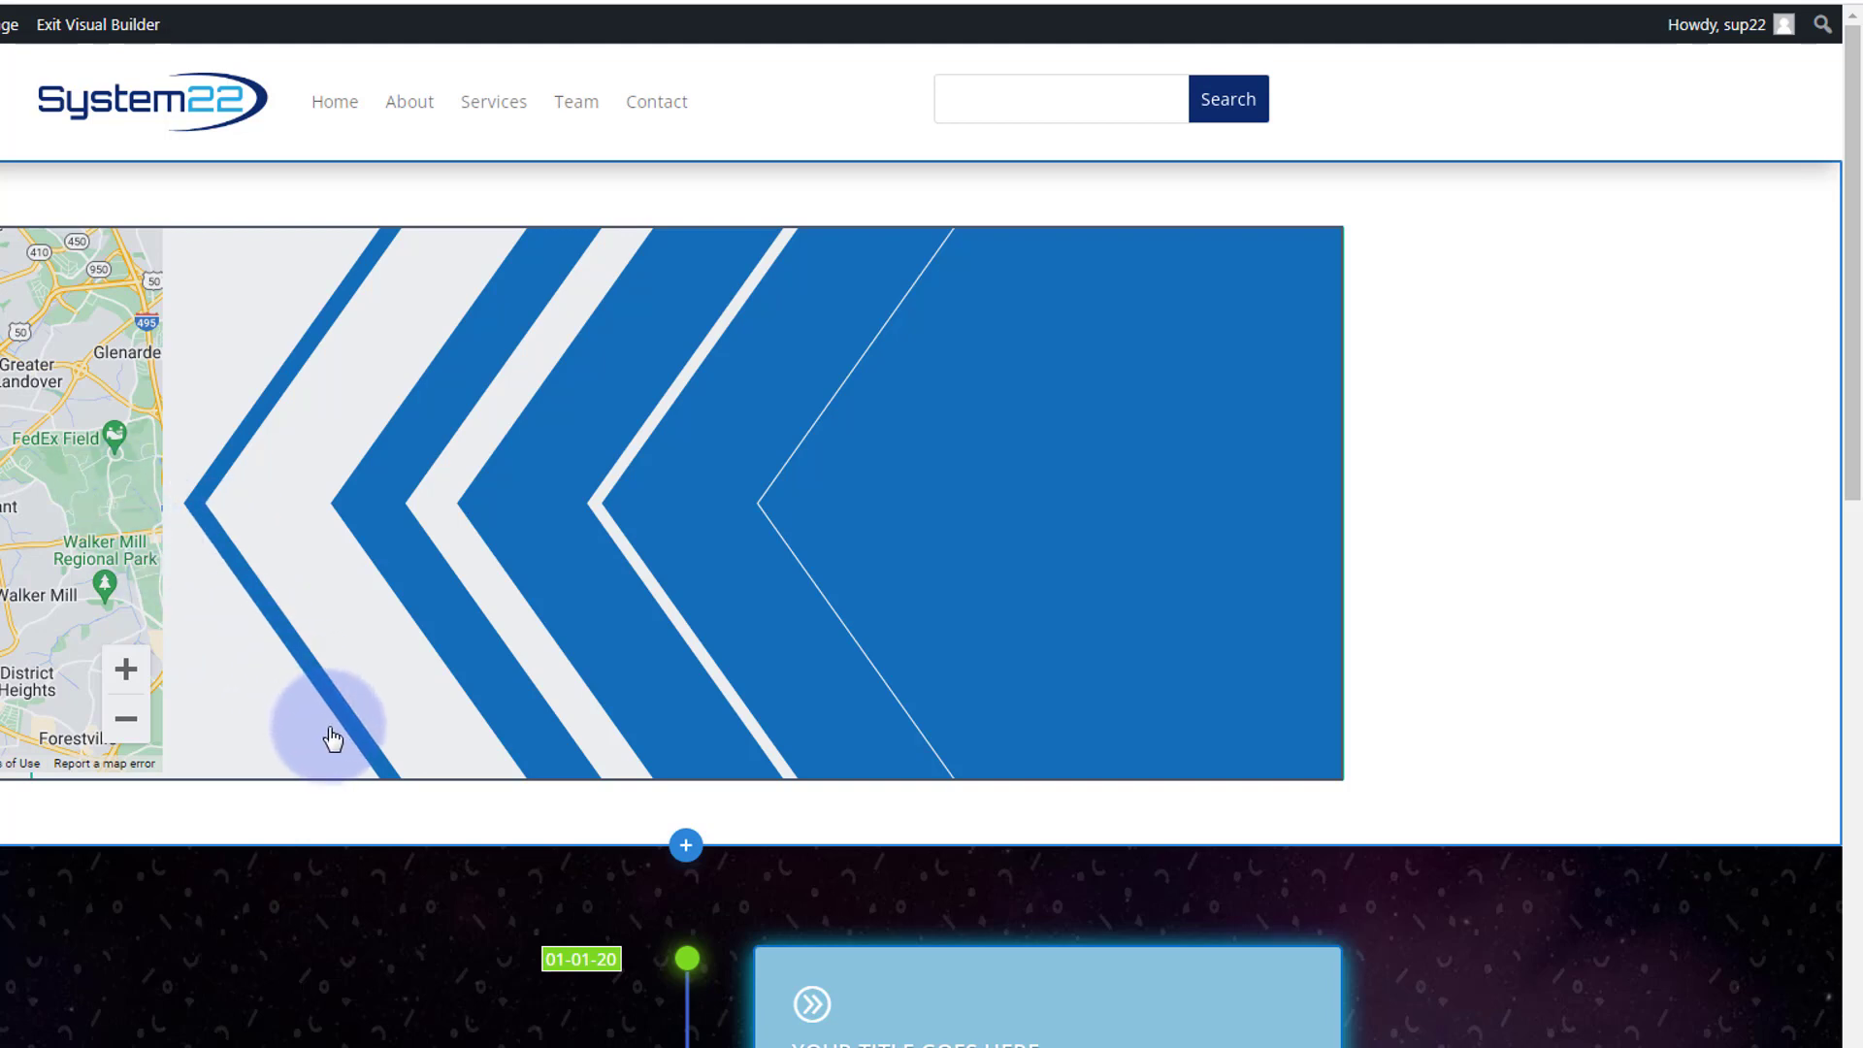
Step: Add the bottom-edge box shadow preset to the chevron row and save the row settings
{"action": "mouse_move", "coordinate": [155, 405]}
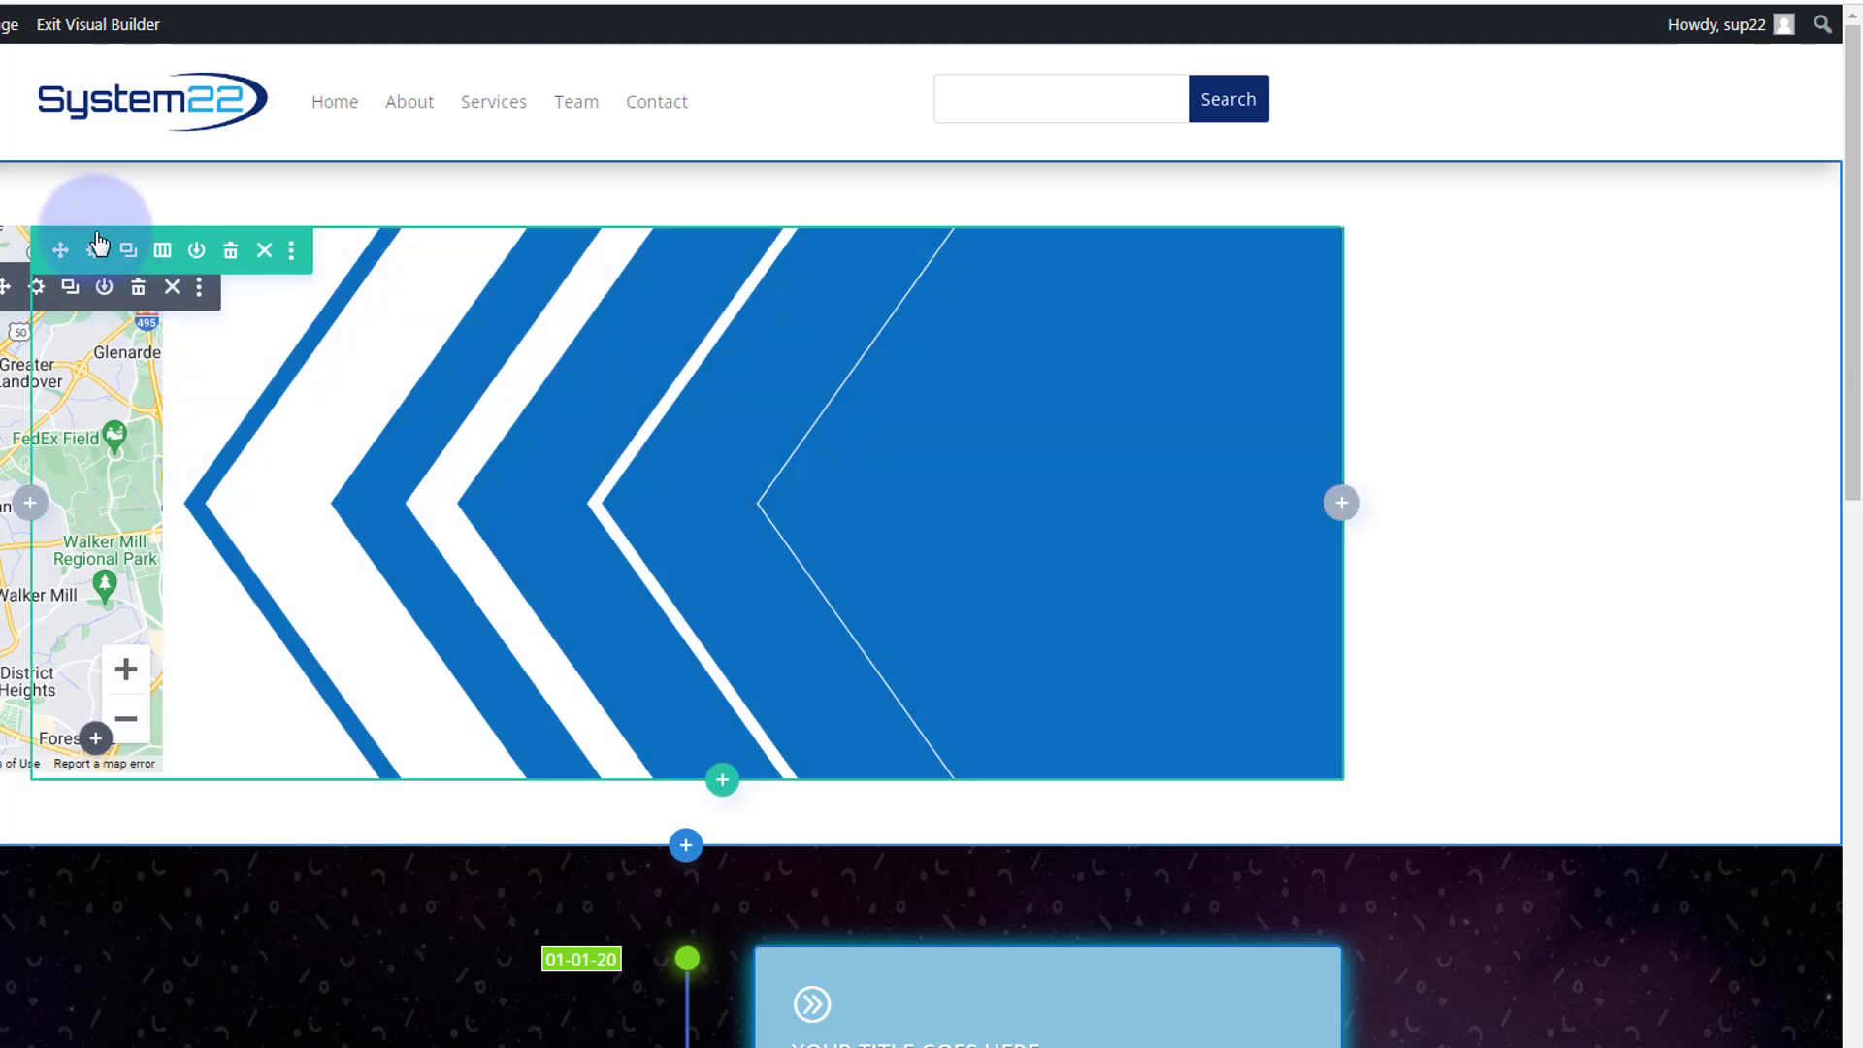
{"action": "left_click", "coordinate": [94, 253]}
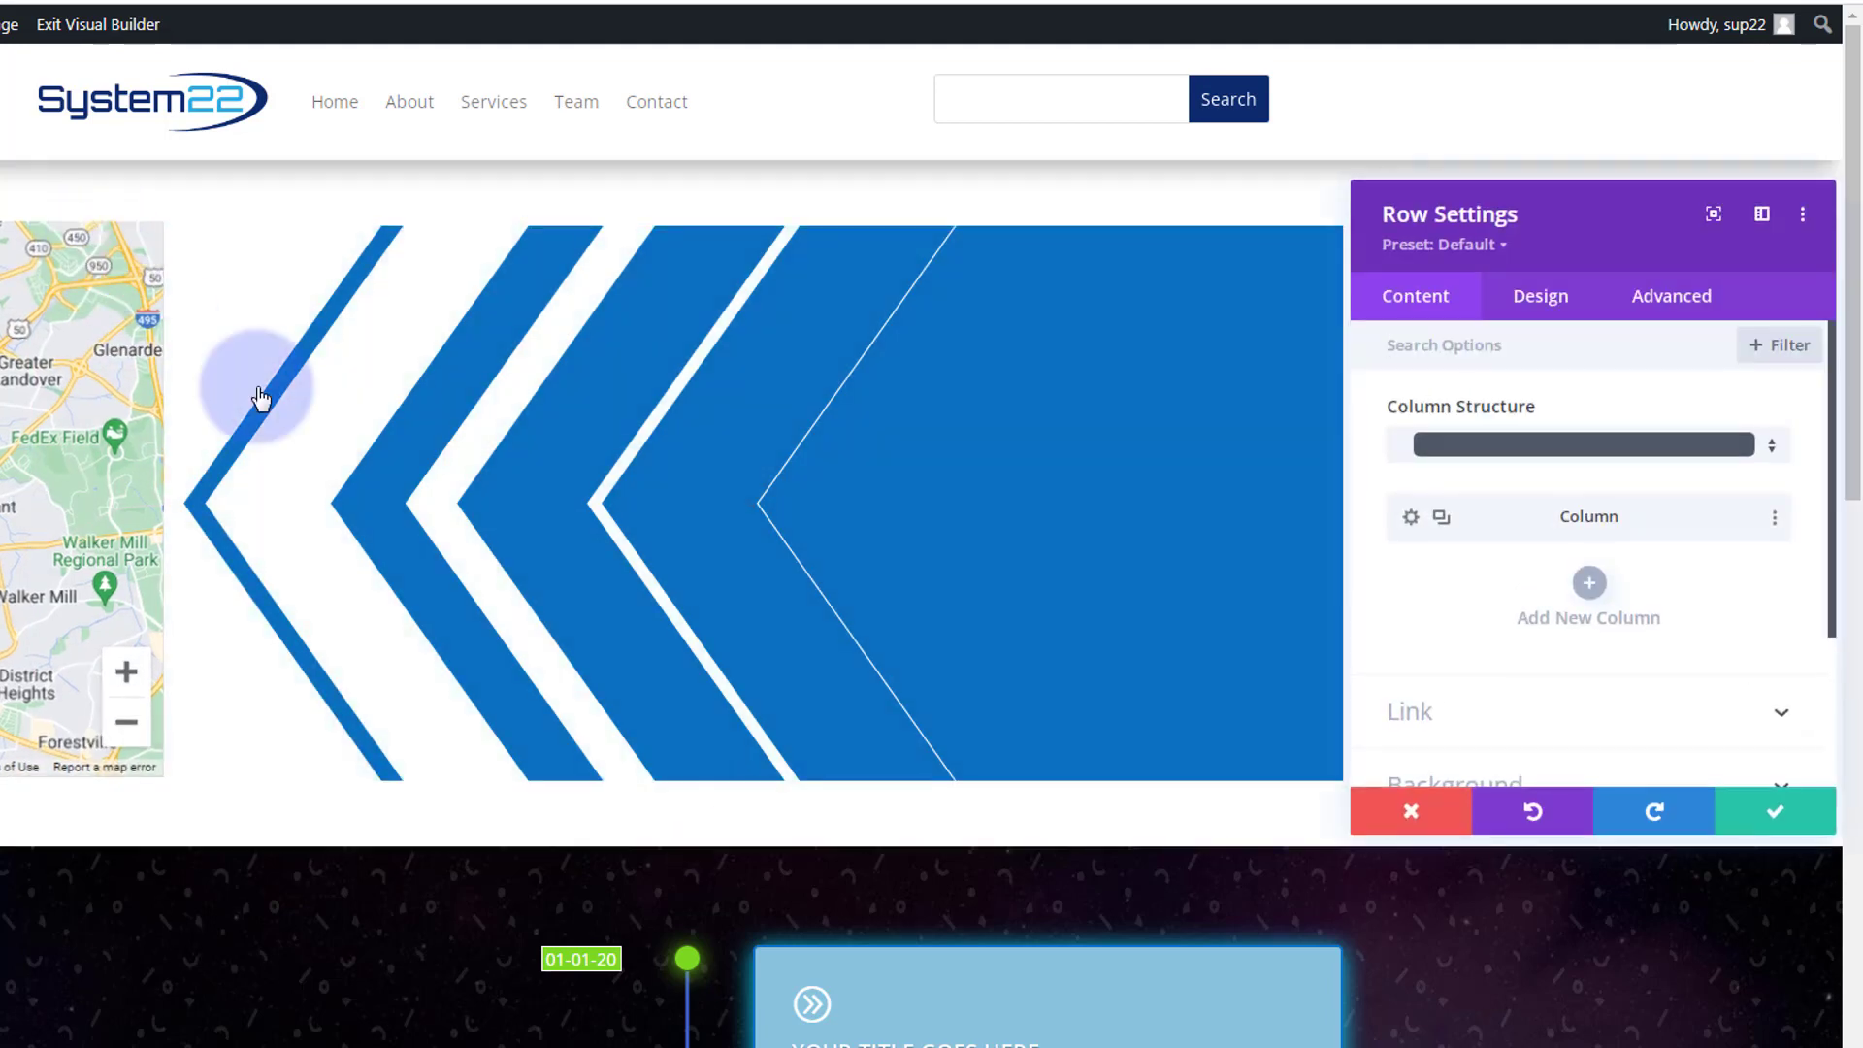
{"action": "left_click", "coordinate": [1539, 296]}
{"action": "left_click", "coordinate": [1585, 632]}
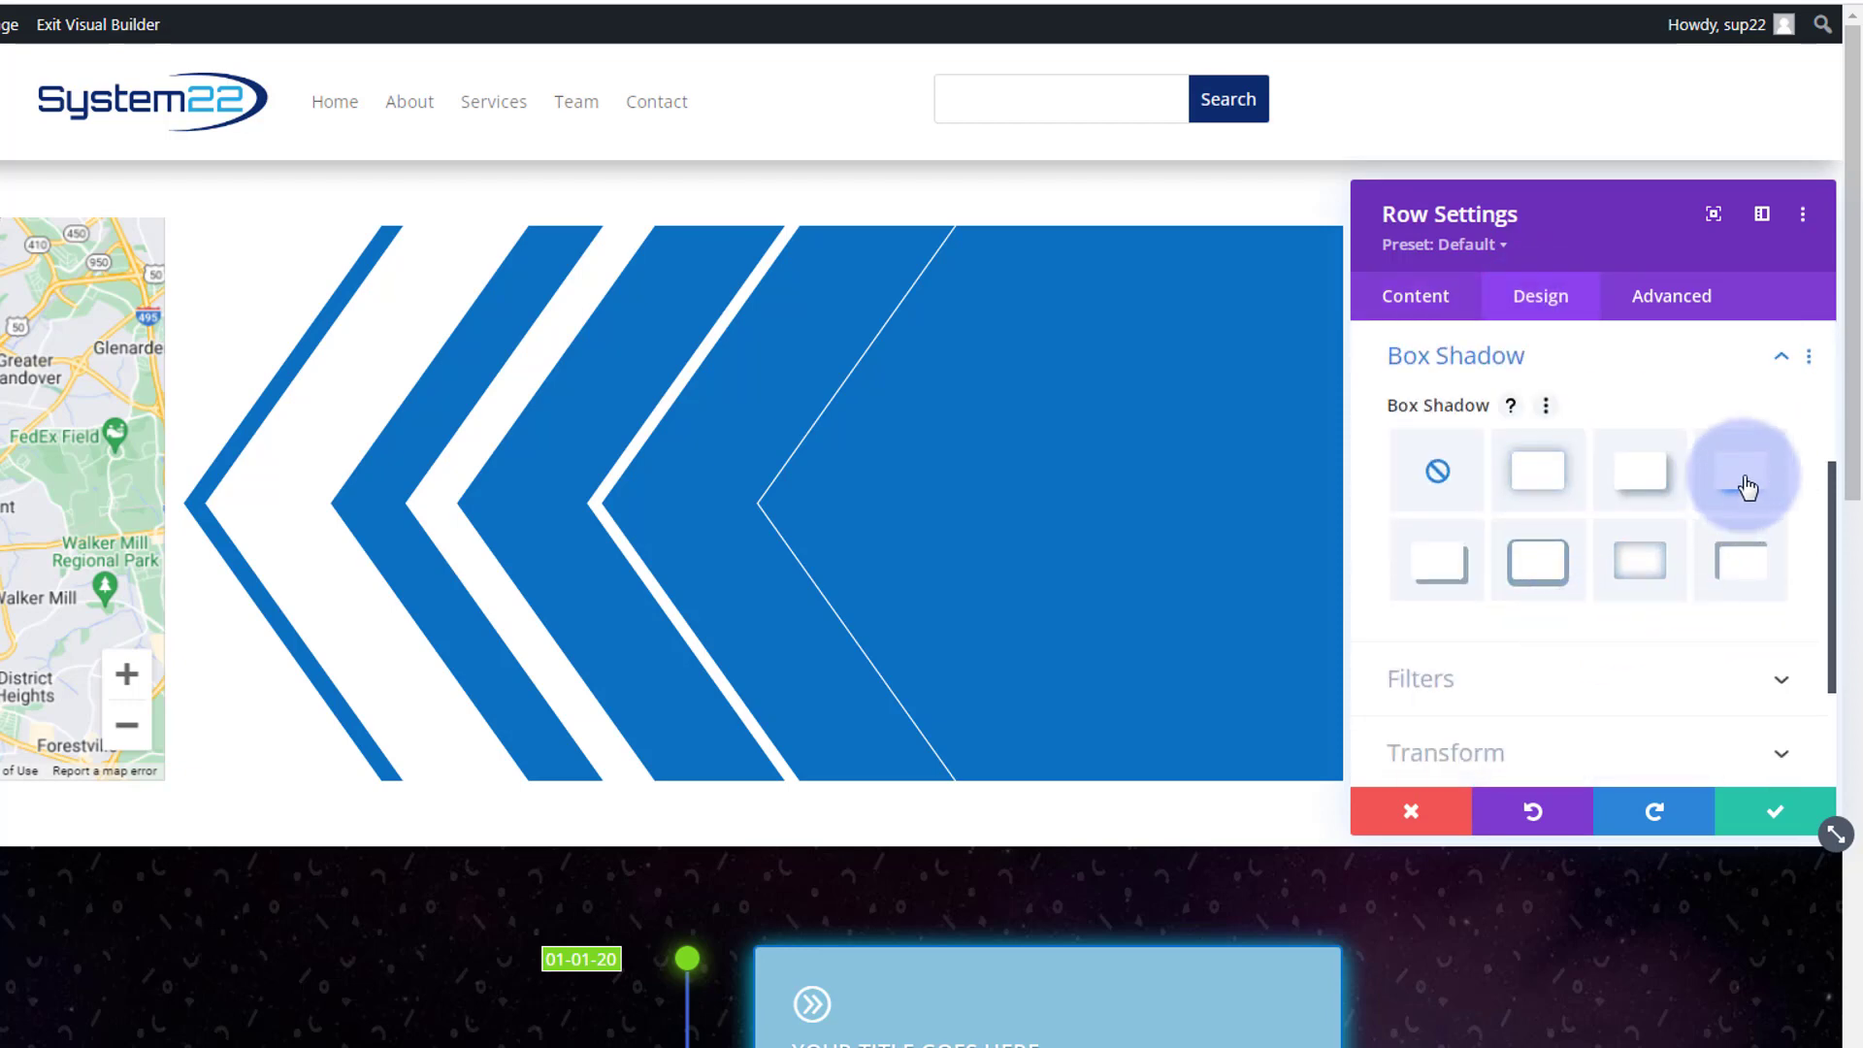
{"action": "left_click", "coordinate": [1743, 487]}
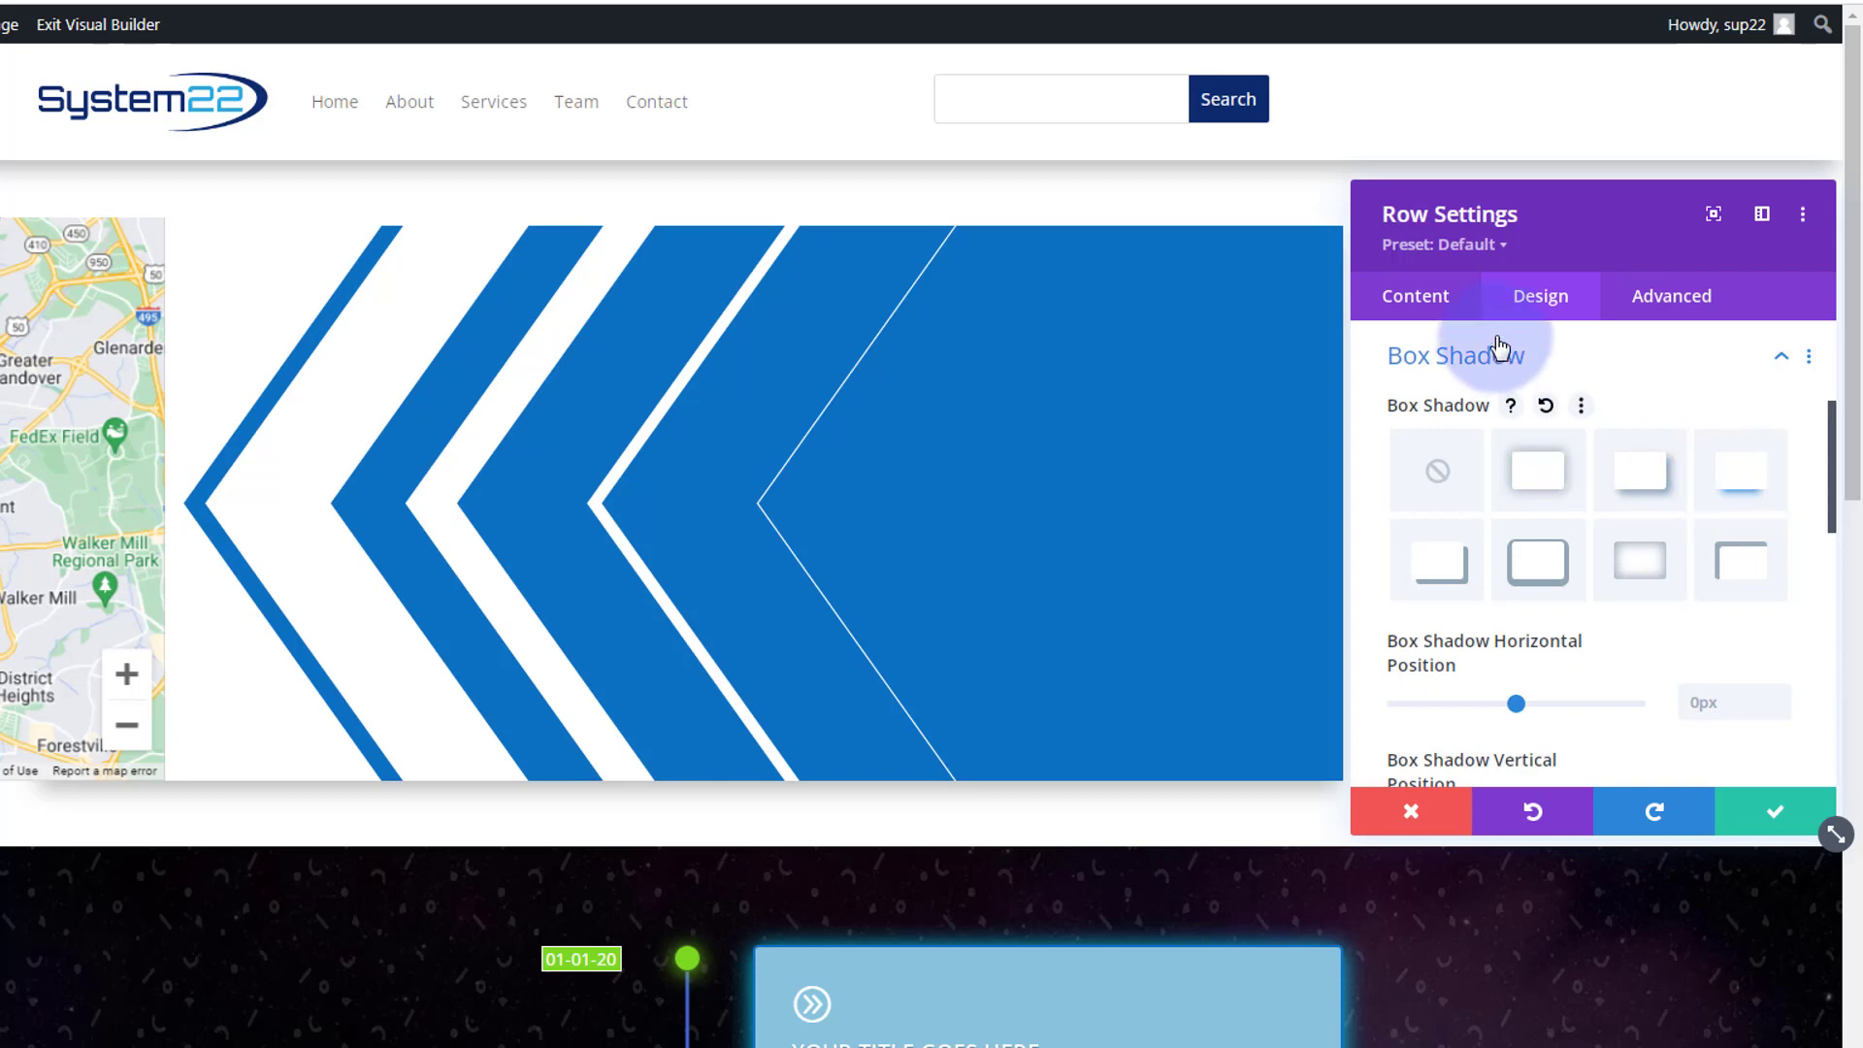
{"action": "left_click", "coordinate": [1776, 821]}
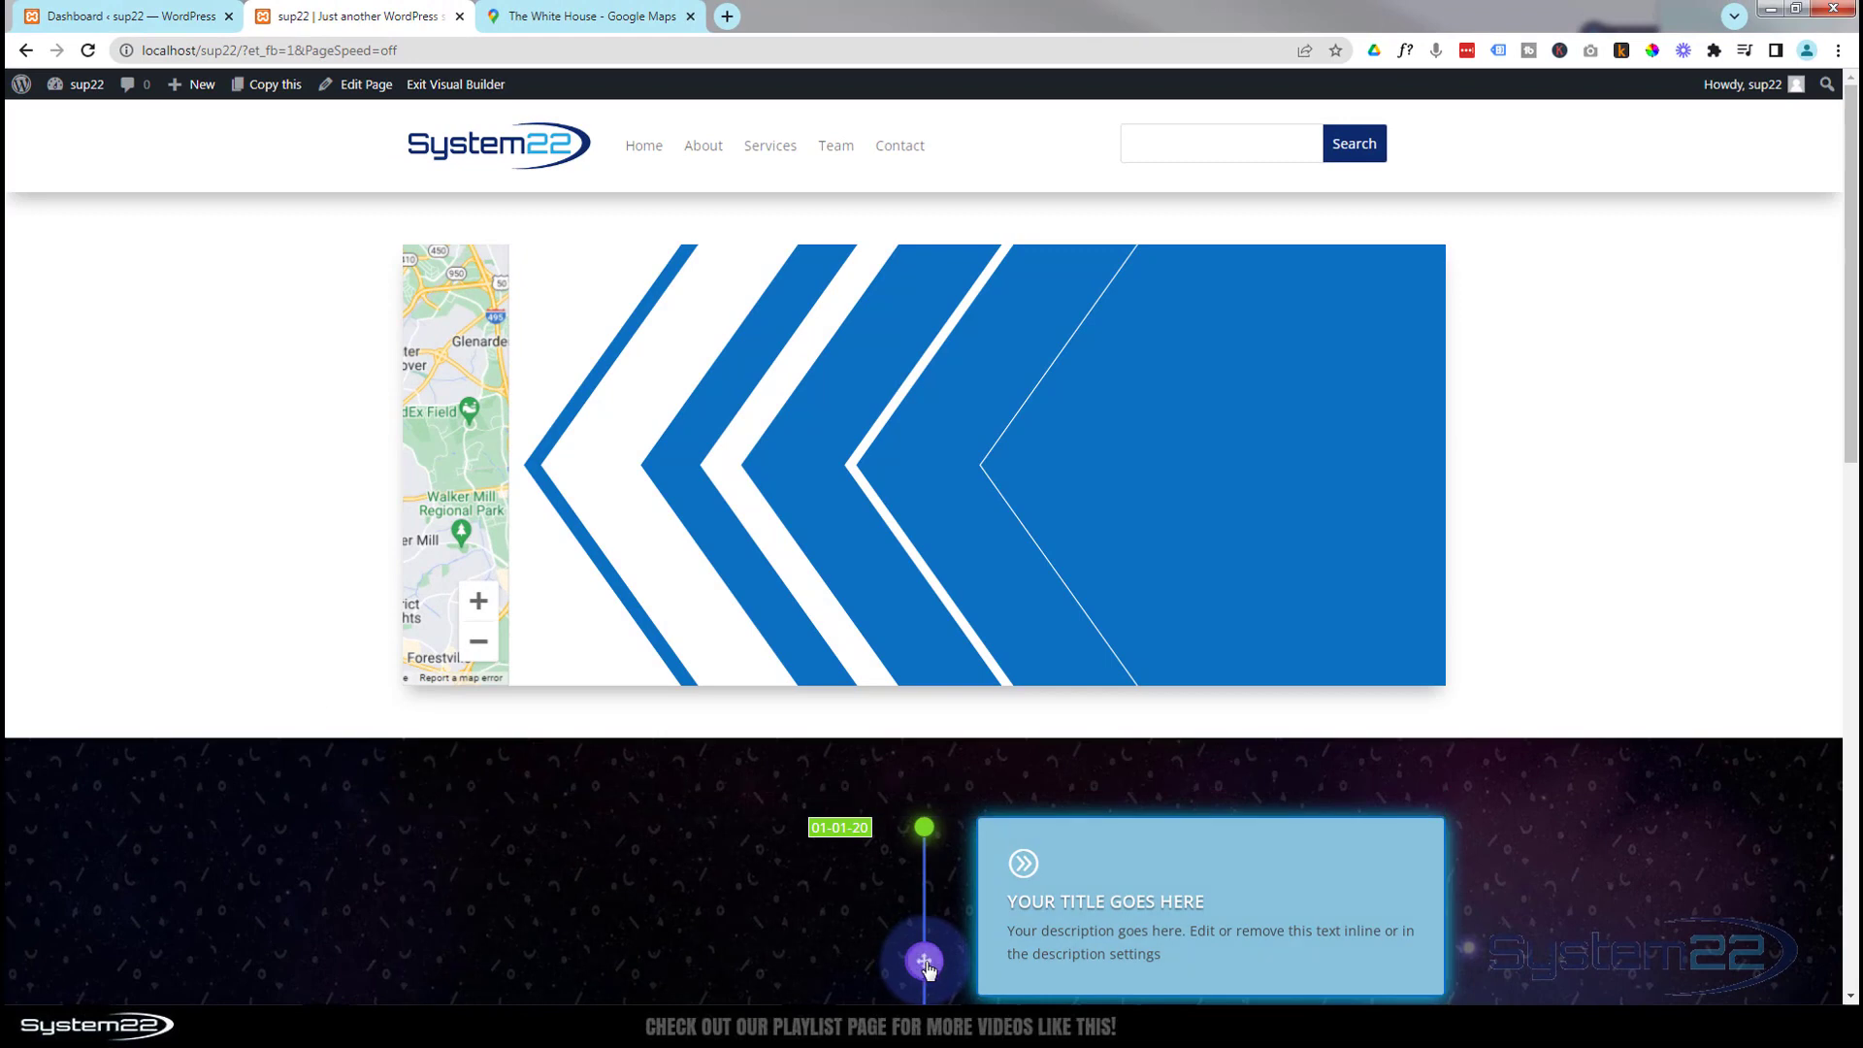
Step: Save the page and exit the Visual Builder to view the live page down to its footer
{"action": "left_click", "coordinate": [927, 965]}
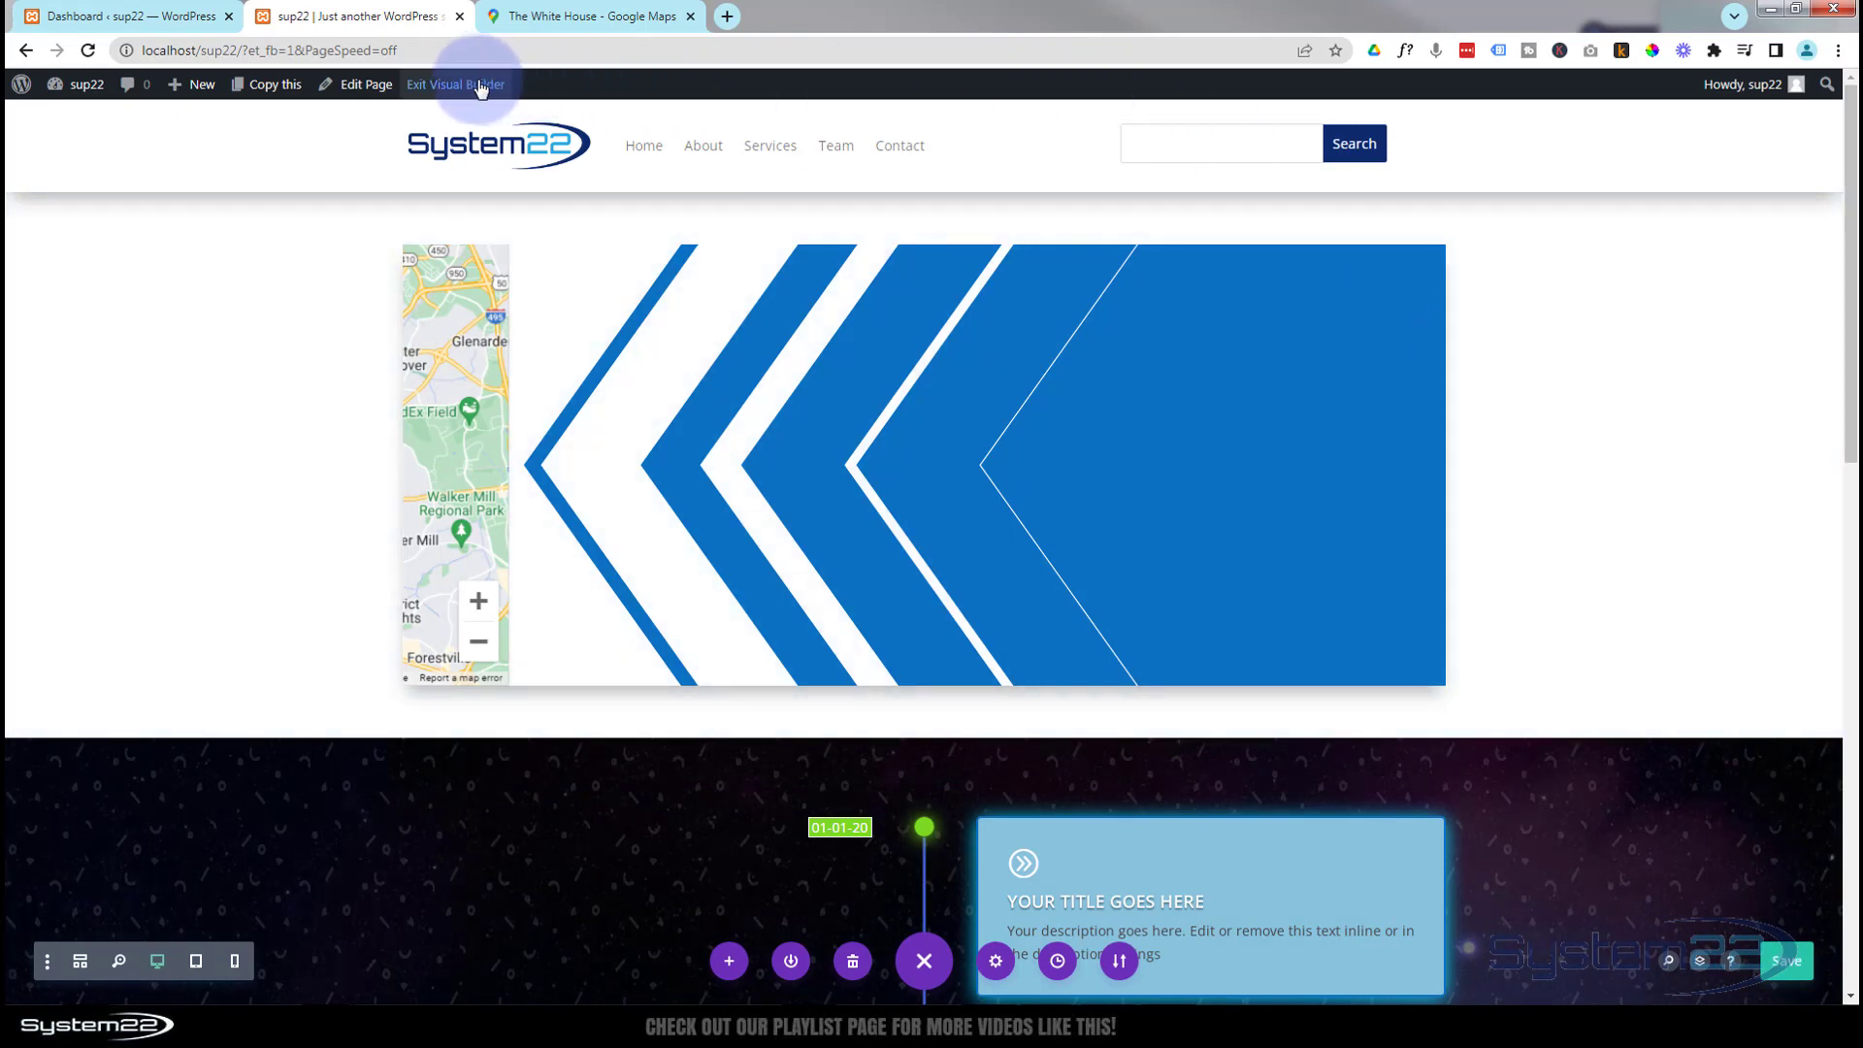
{"action": "left_click", "coordinate": [480, 85]}
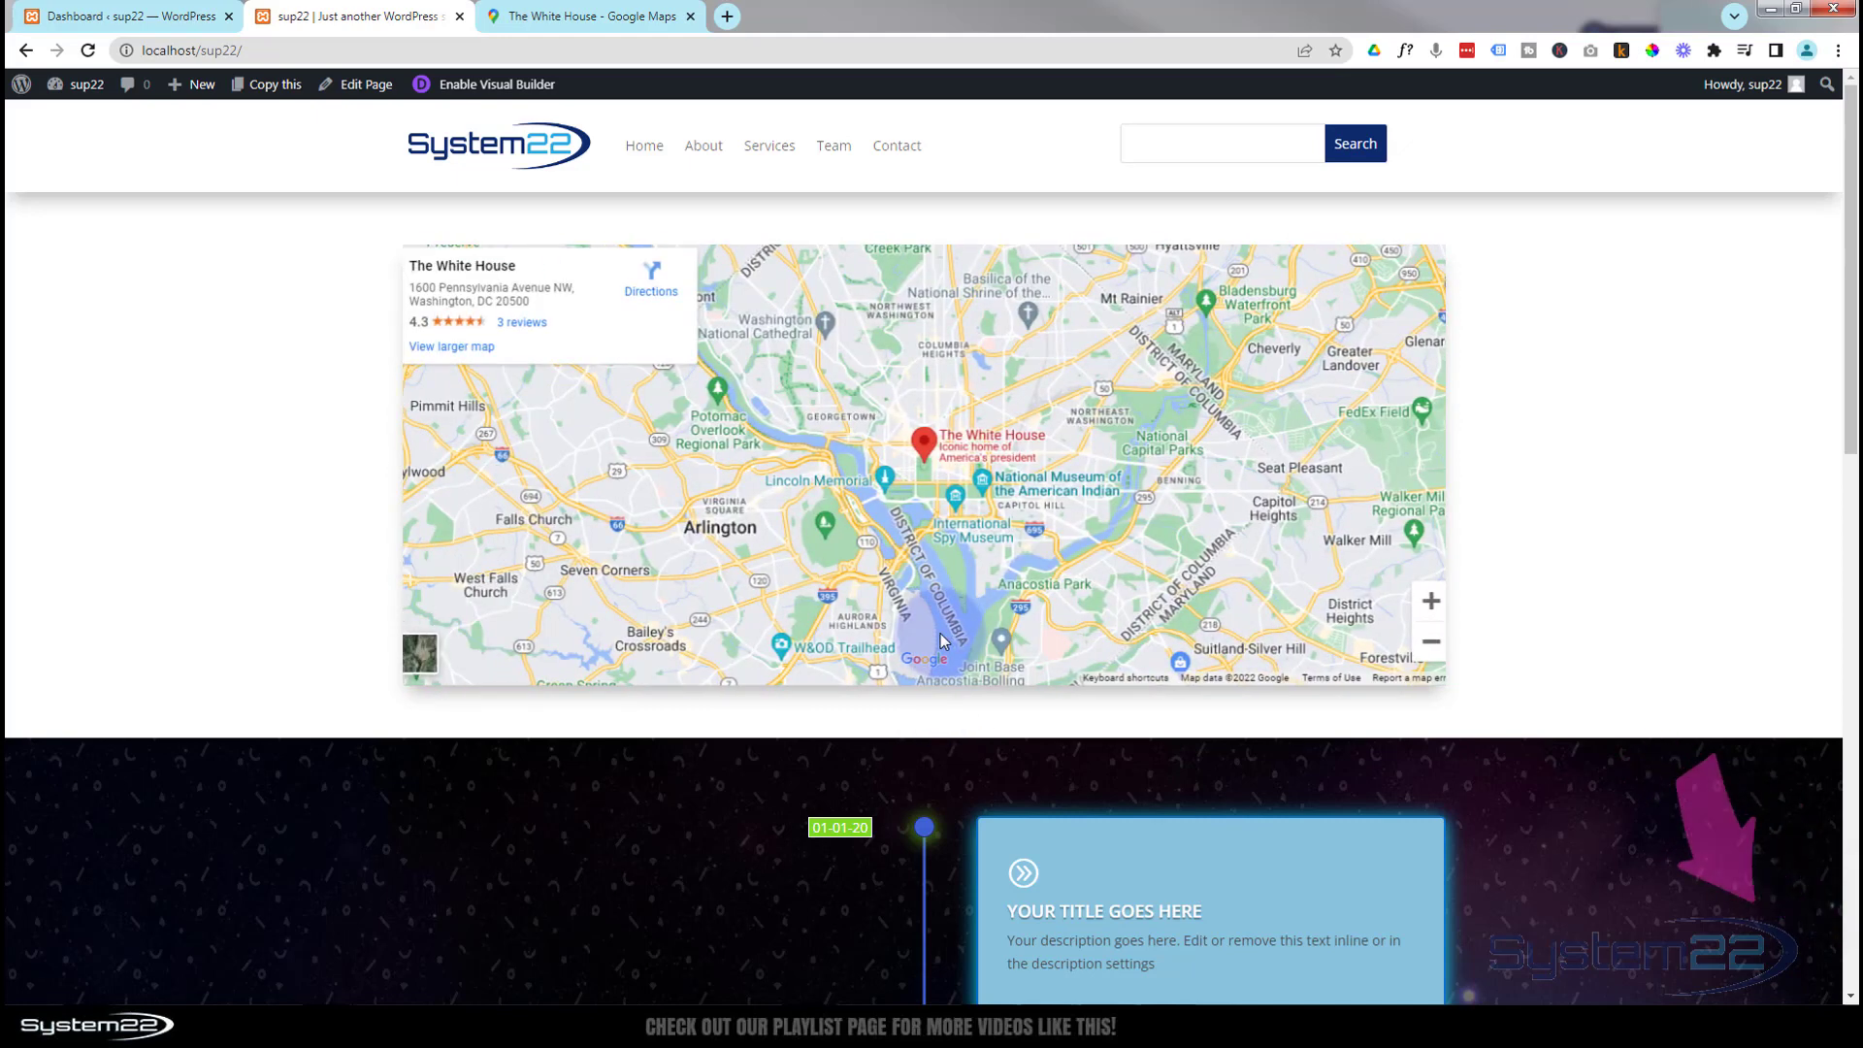
{"action": "scroll", "coordinate": [899, 733], "scroll_direction": "down", "scroll_amount": 5}
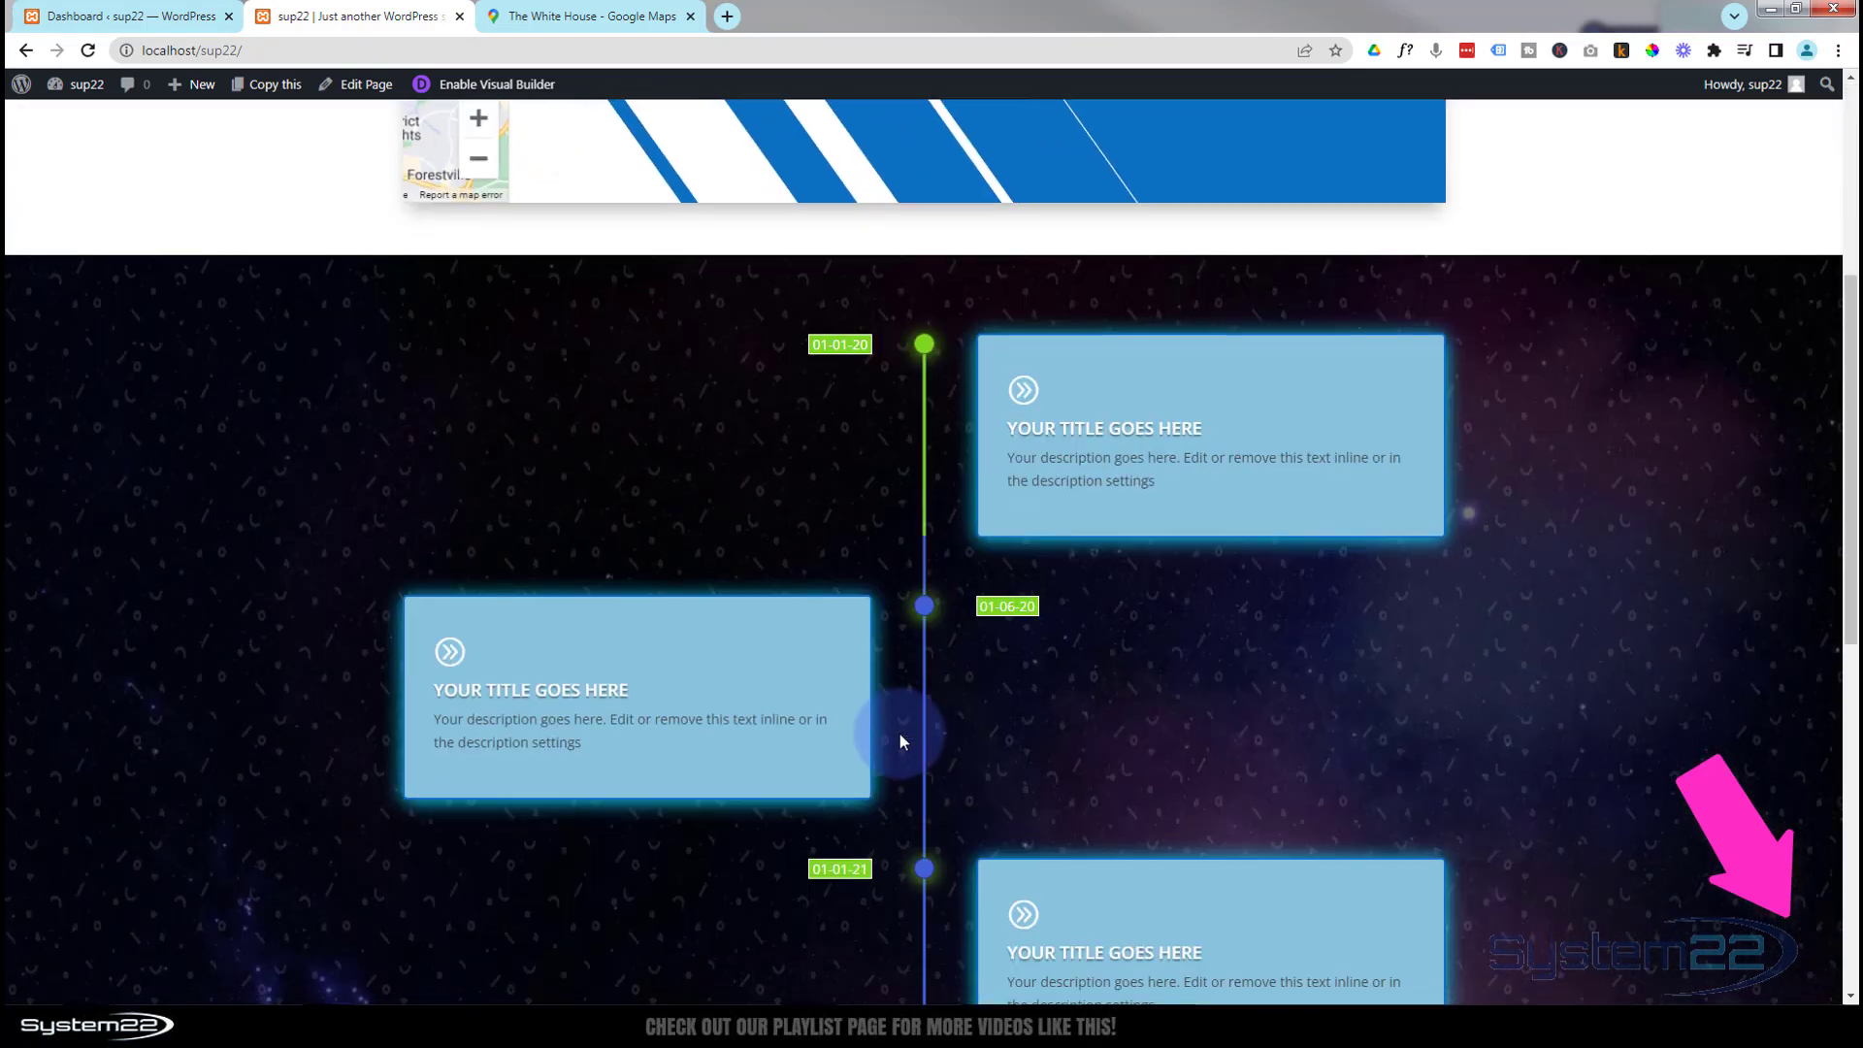
{"action": "scroll", "coordinate": [900, 733], "scroll_direction": "down", "scroll_amount": 15}
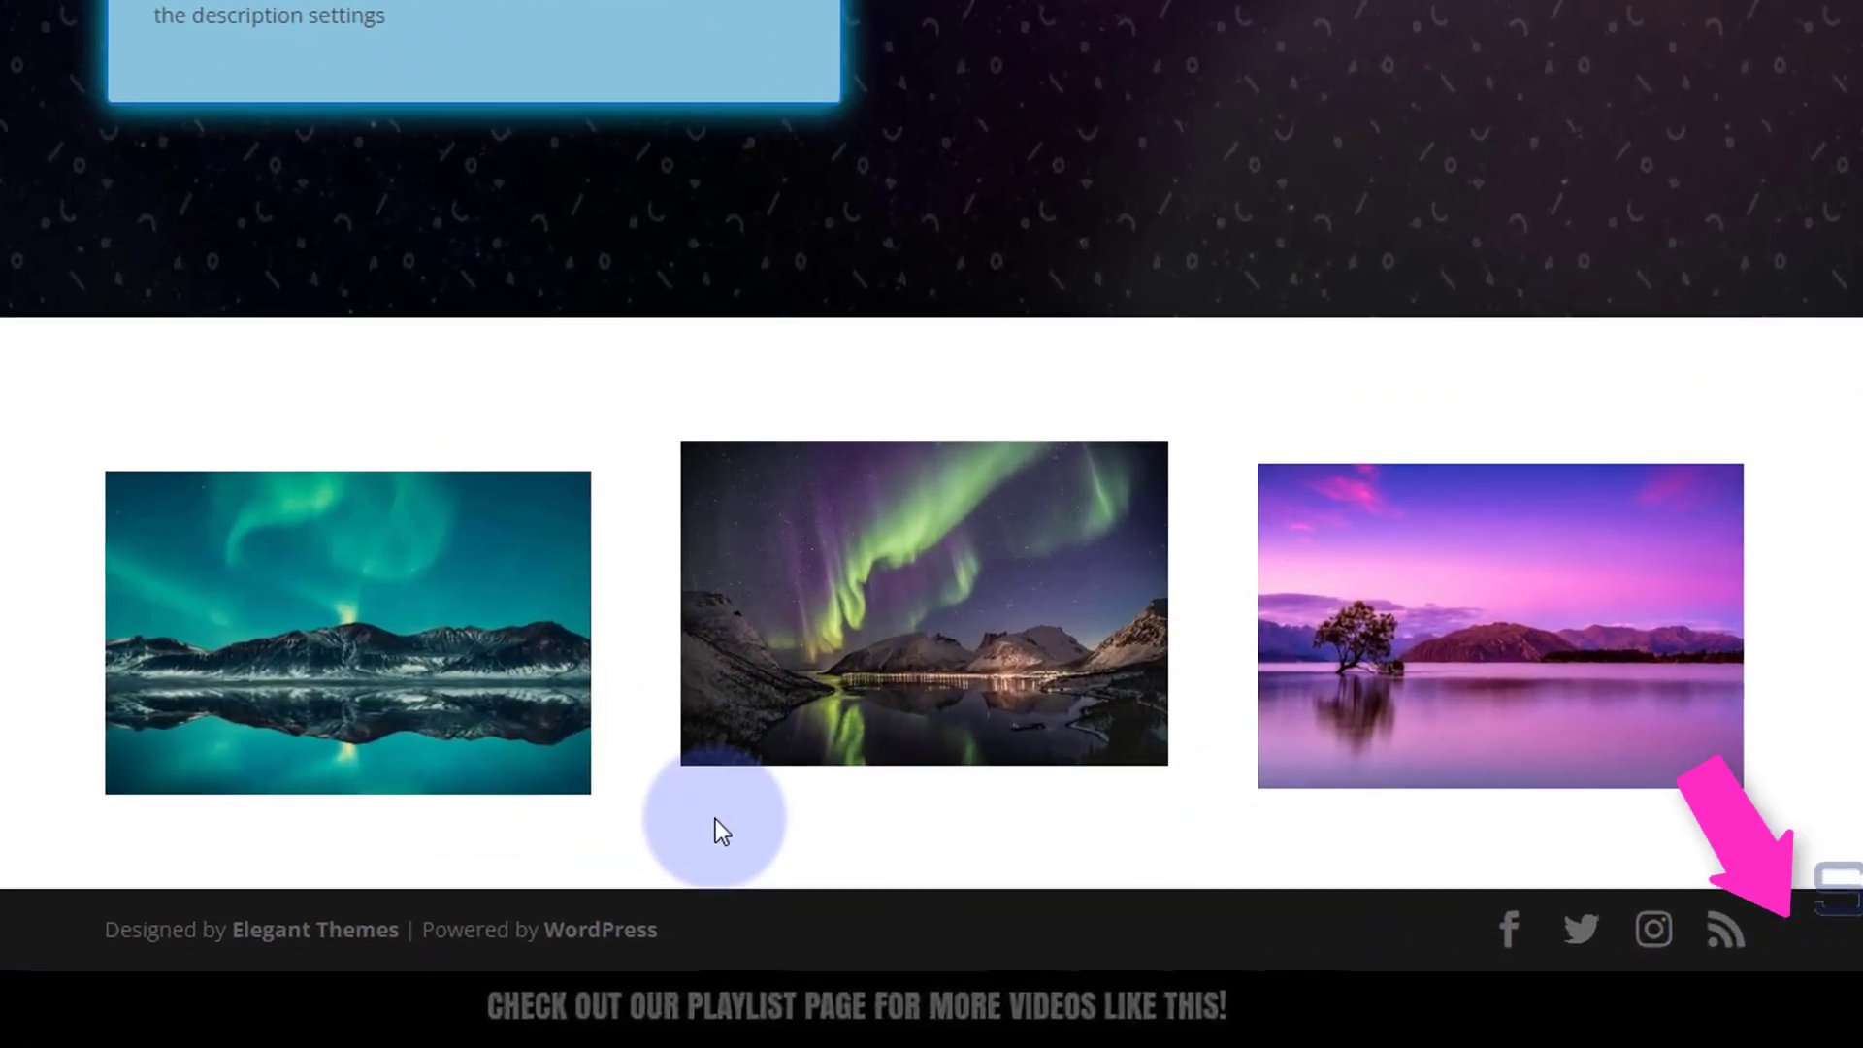